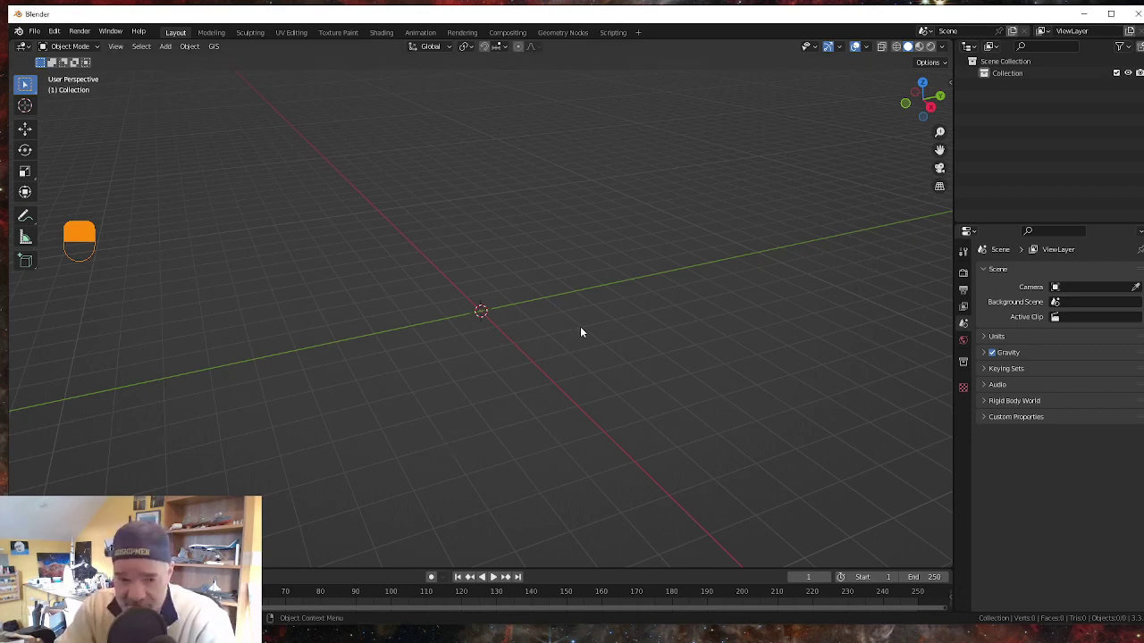
# Create a BagaPie fence by drawing a freehand zigzag path across the ground grid.
pyautogui.press('j')
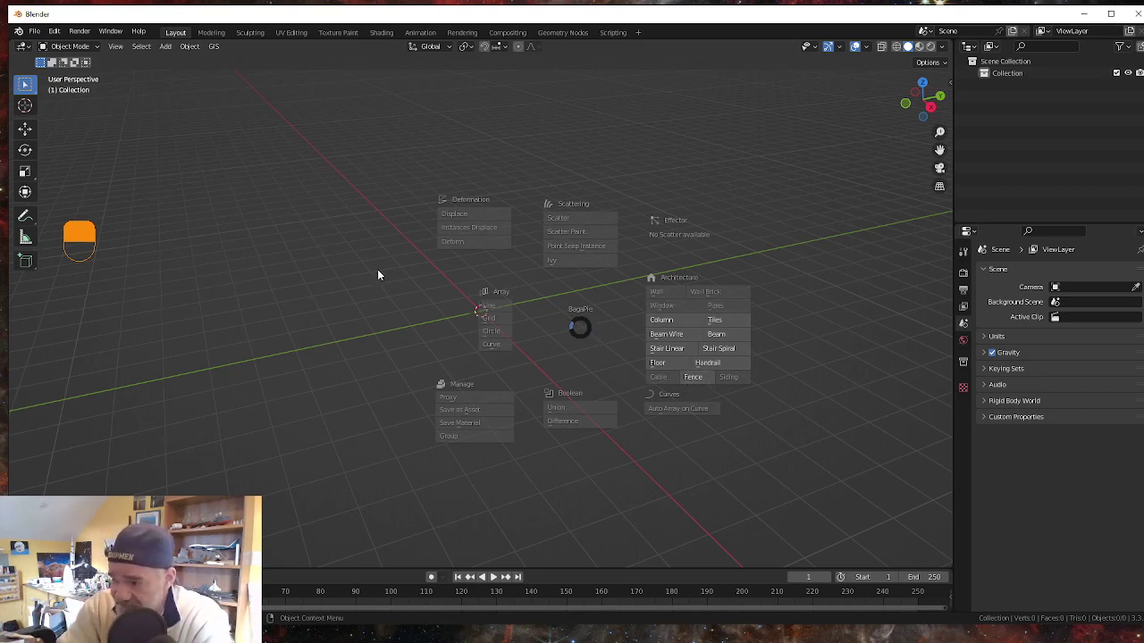
pyautogui.click(698, 376)
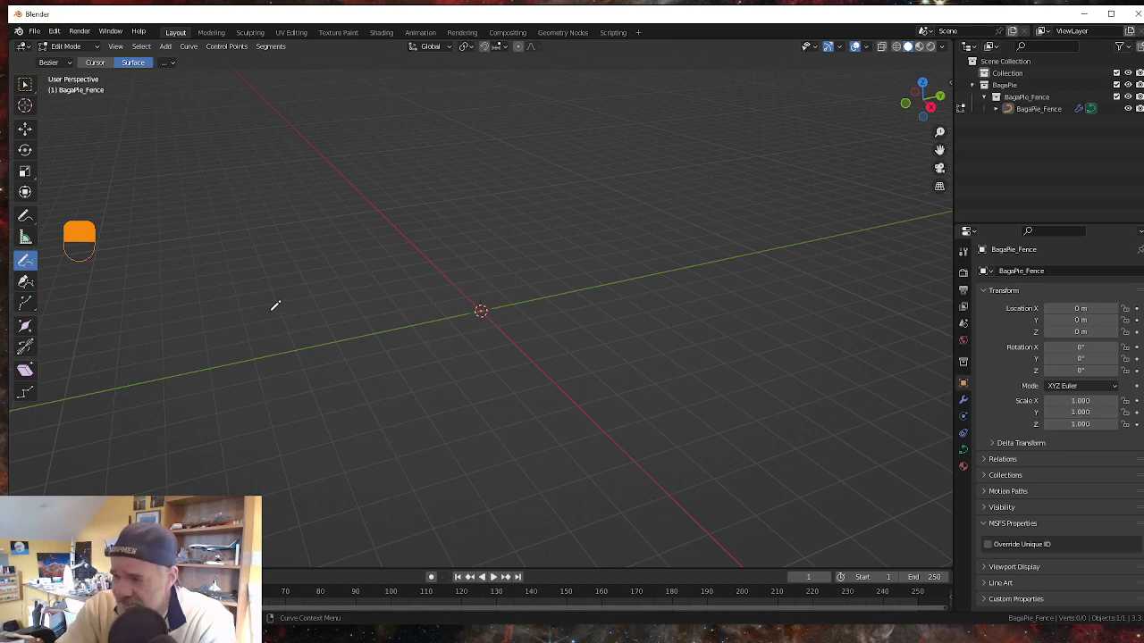
pyautogui.moveTo(240, 286)
pyautogui.mouseDown()
pyautogui.moveTo(289, 342)
pyautogui.moveTo(334, 454)
pyautogui.moveTo(393, 325)
pyautogui.moveTo(469, 268)
pyautogui.moveTo(479, 400)
pyautogui.moveTo(655, 214)
pyautogui.moveTo(741, 327)
pyautogui.moveTo(831, 235)
pyautogui.mouseUp()
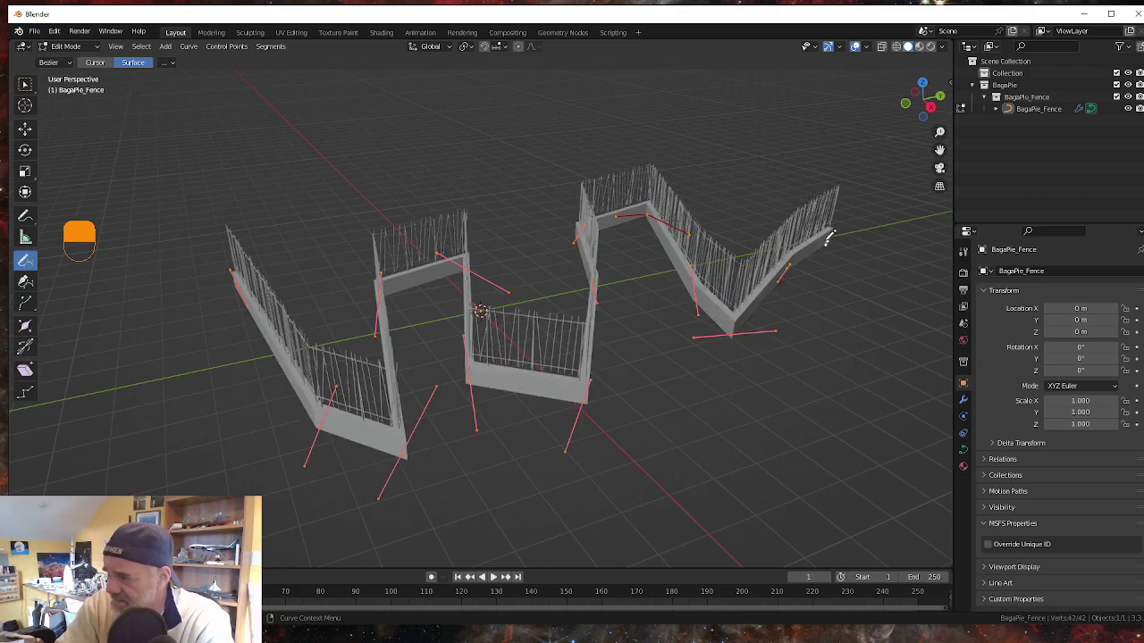
pyautogui.moveTo(416, 488); pyautogui.dragTo(475, 480, button='middle')
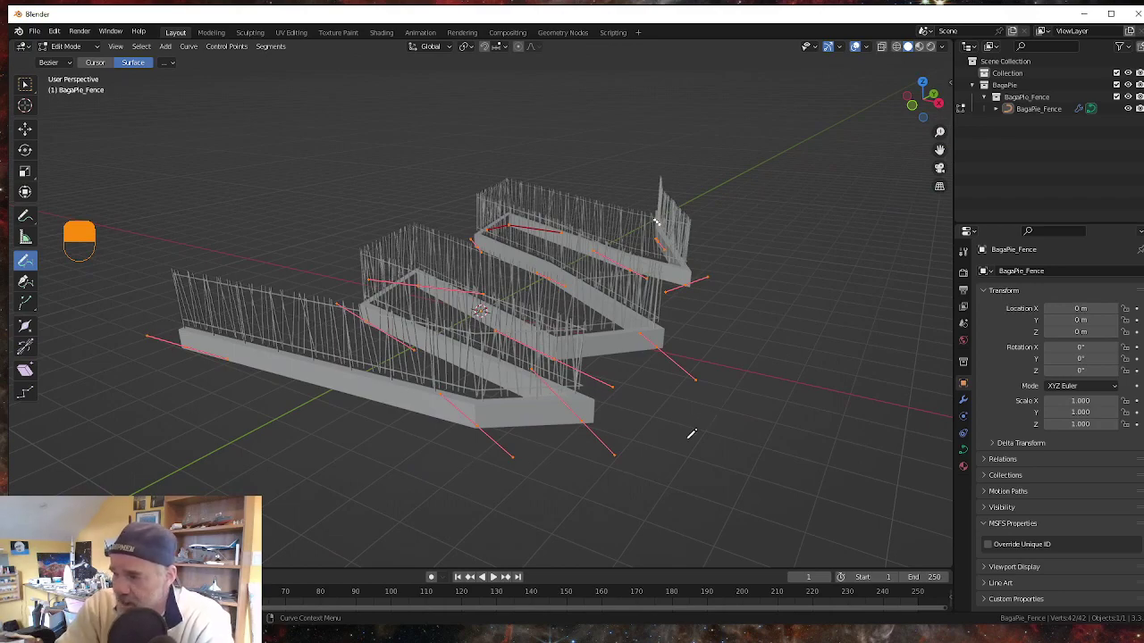
pyautogui.moveTo(689, 437); pyautogui.dragTo(656, 421, button='middle')
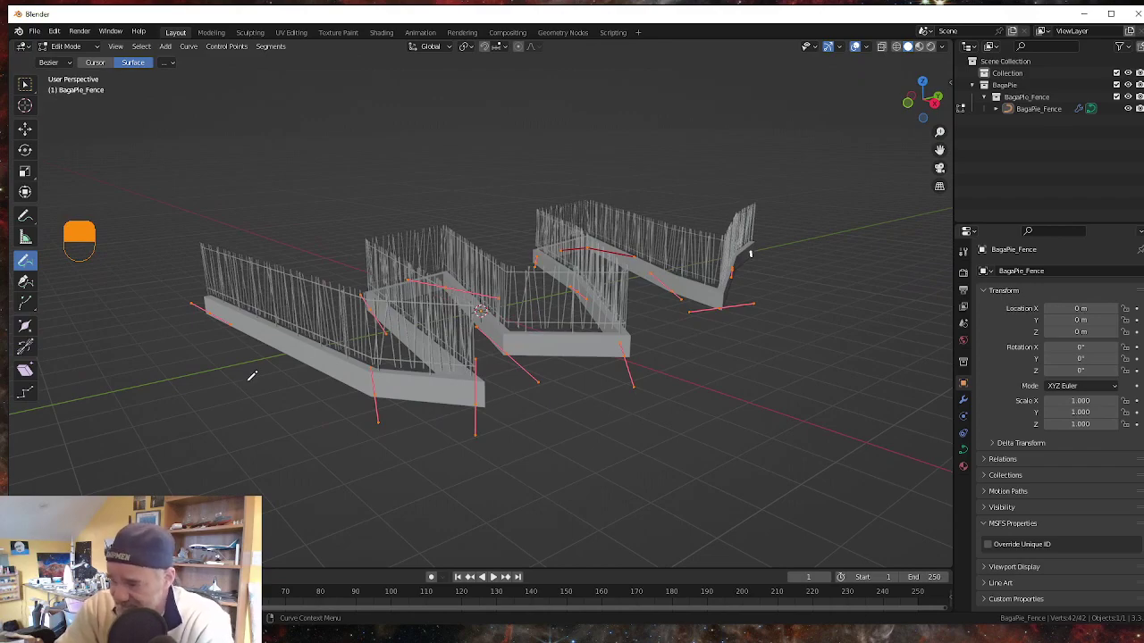
pyautogui.moveTo(251, 375); pyautogui.dragTo(286, 378, button='middle')
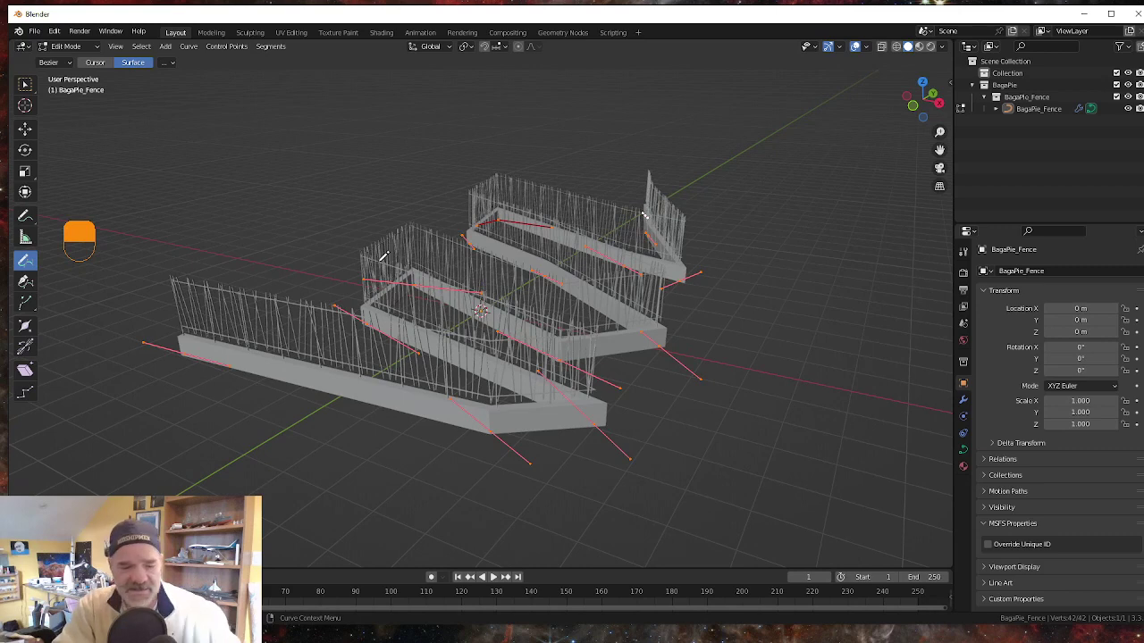
# Undo the freehand fence path and the creation of its fence object.
pyautogui.hotkey('ctrl', 'z')
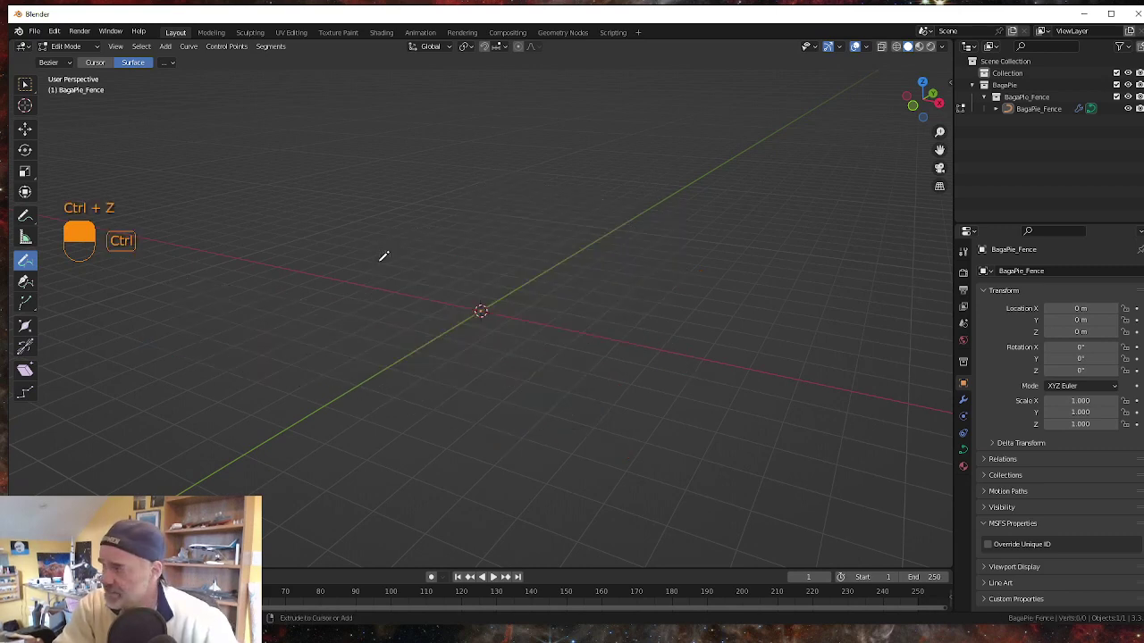
pyautogui.hotkey('ctrl', 'z')
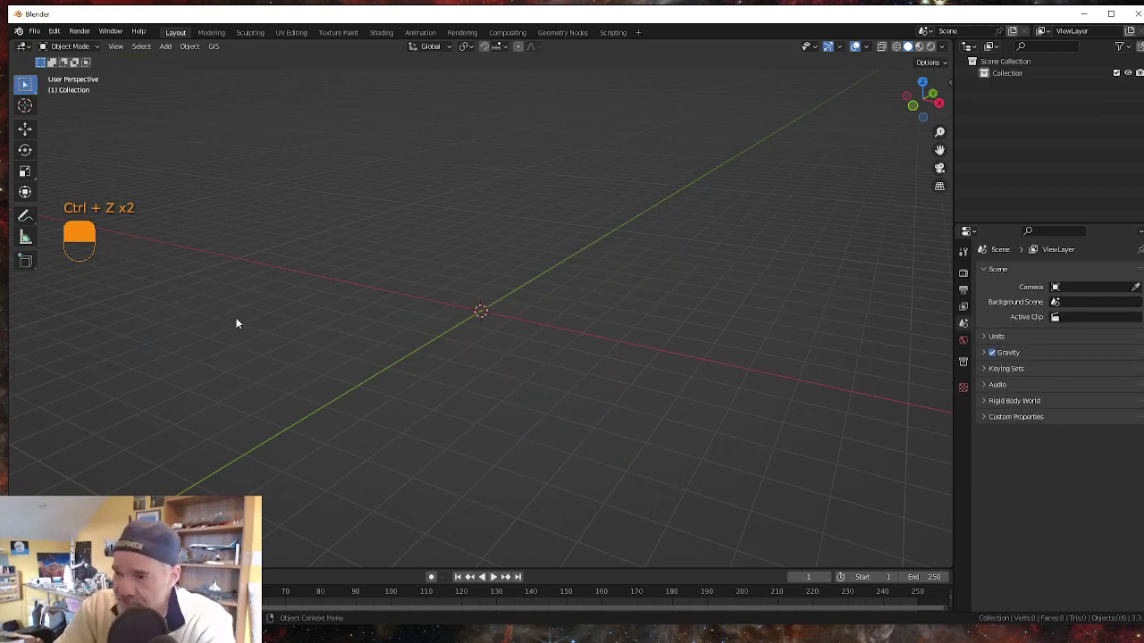
# Add a single-vertex mesh at the world origin and move the vertex in the negative Y direction.
pyautogui.moveTo(402, 423); pyautogui.dragTo(348, 434, button='middle')
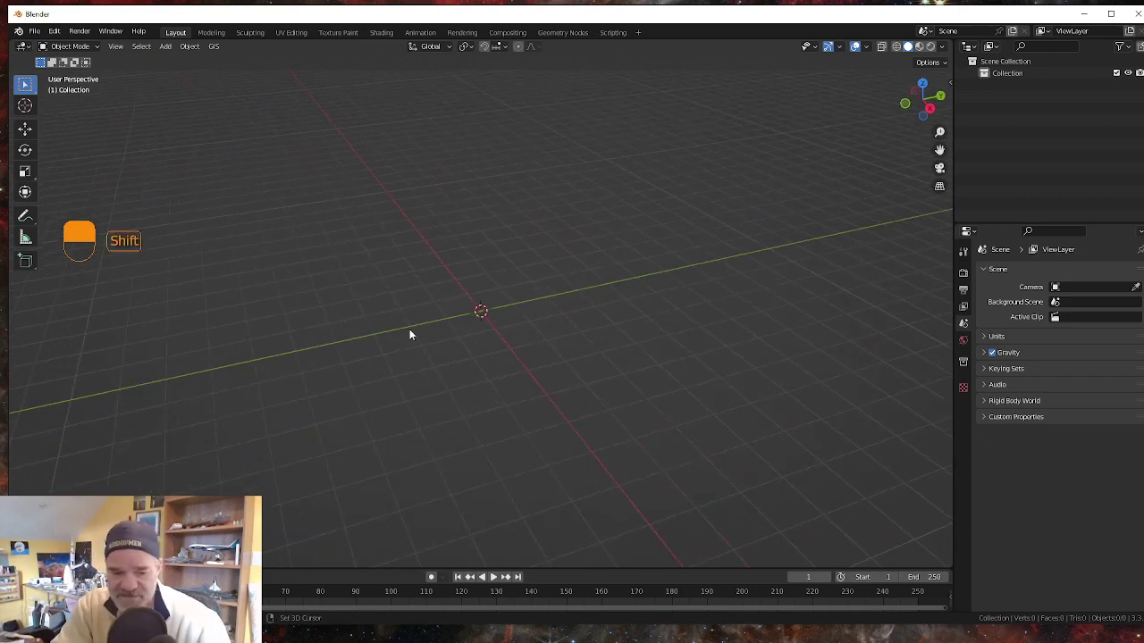
pyautogui.hotkey('shift', 'a')
pyautogui.moveTo(418, 332)
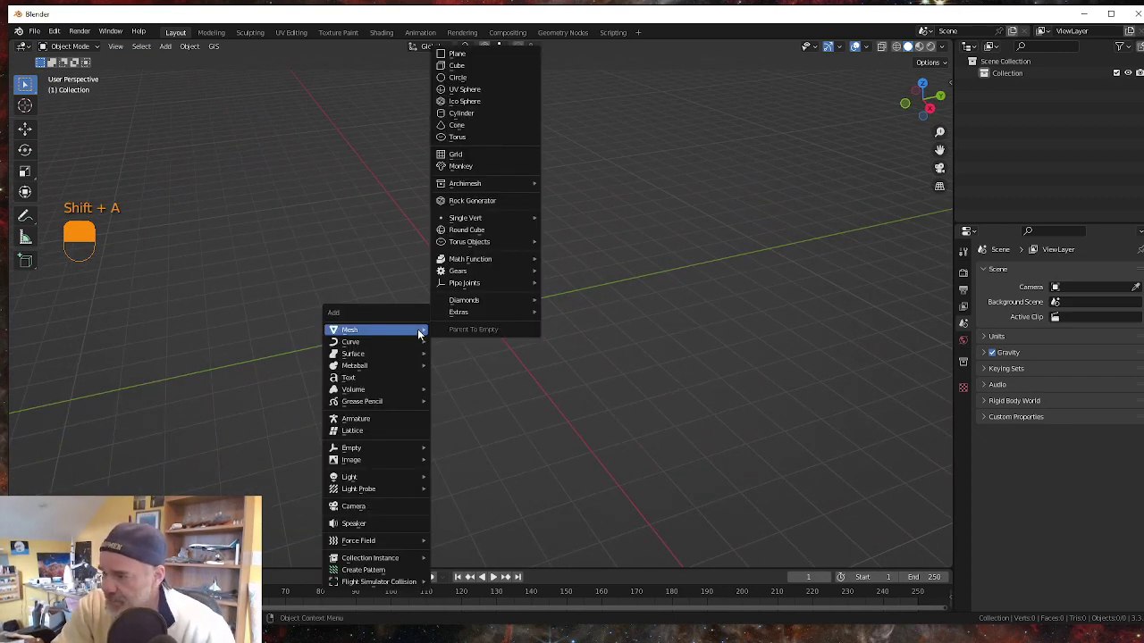
pyautogui.moveTo(472, 223)
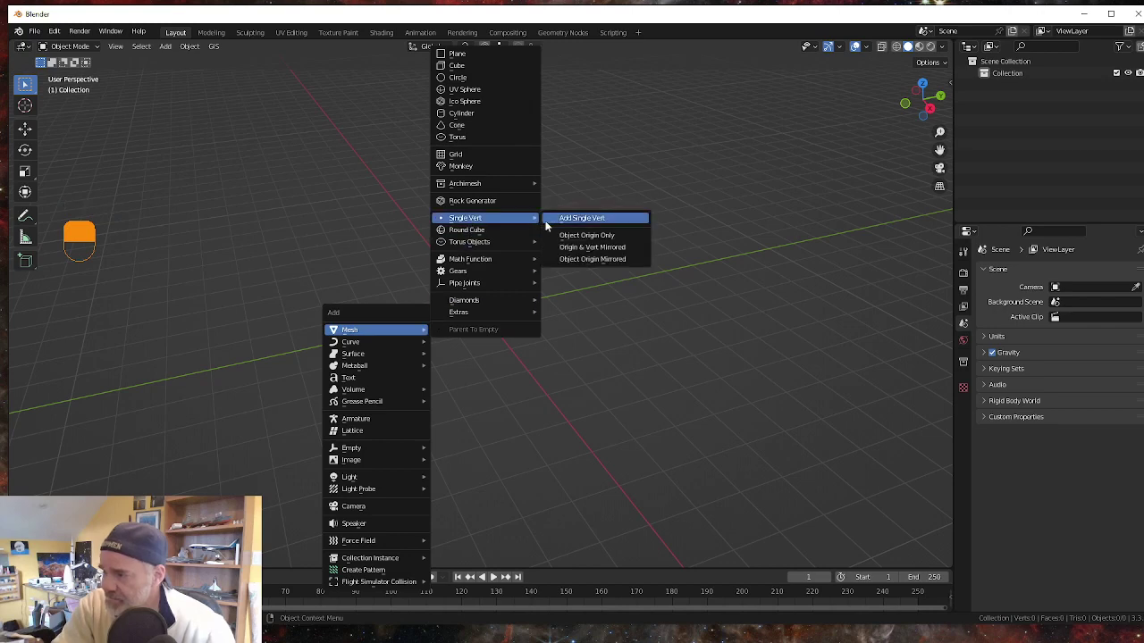
pyautogui.click(611, 219)
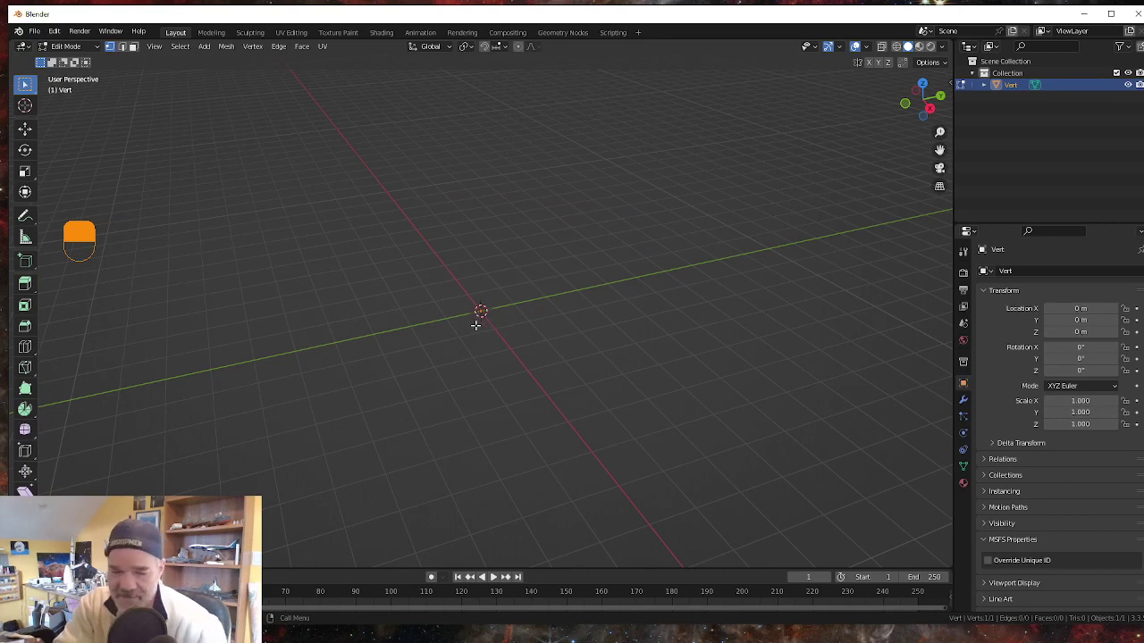
pyautogui.press('g')
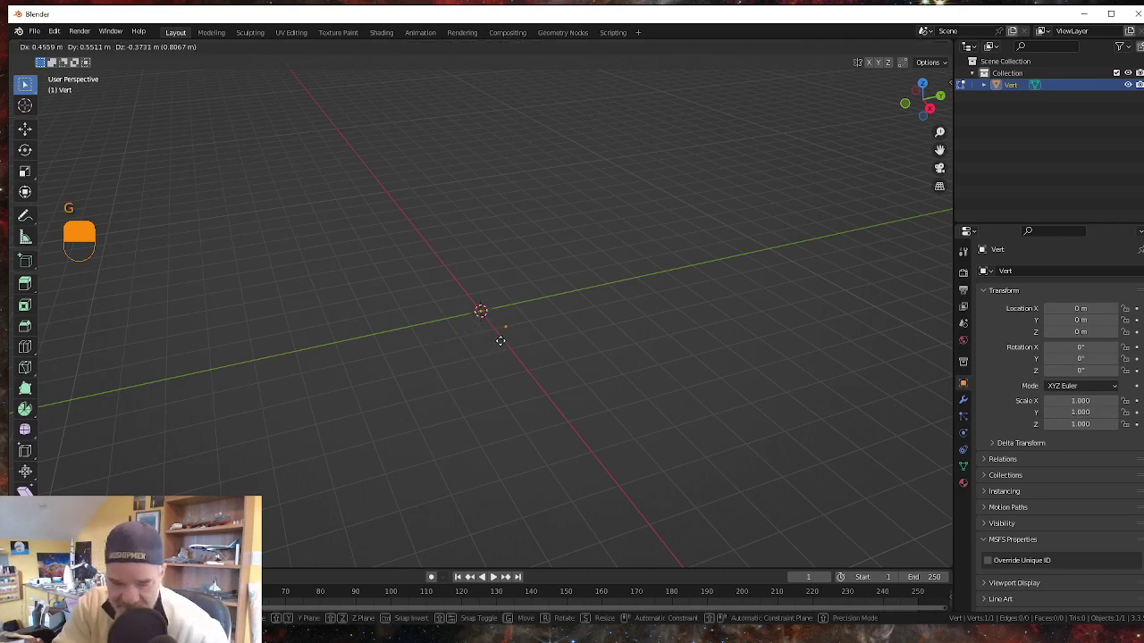
pyautogui.press('y')
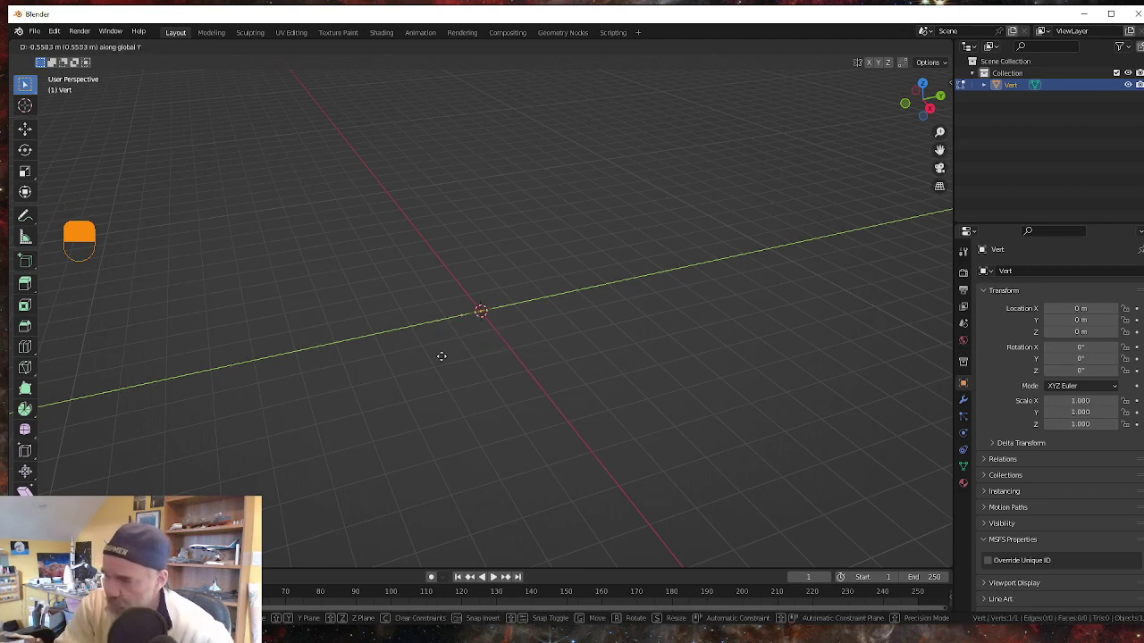
pyautogui.click(288, 415)
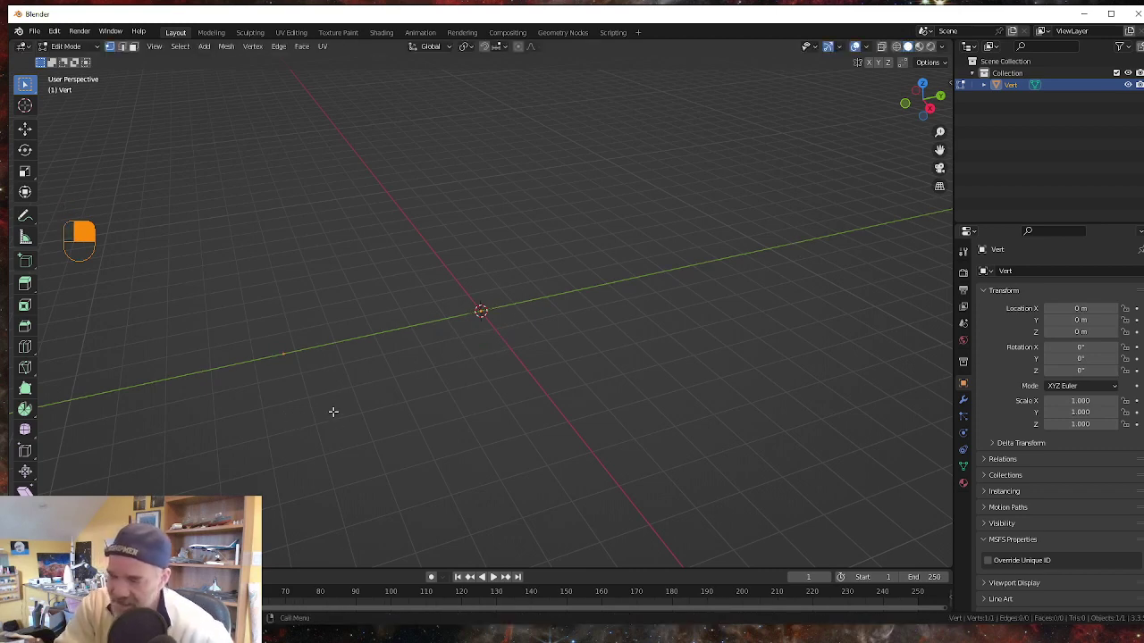
# Extrude the vertex into an open U-shaped outline: forward along X, about 9 m along Y, and about 3.7 m back along X.
pyautogui.press('e')
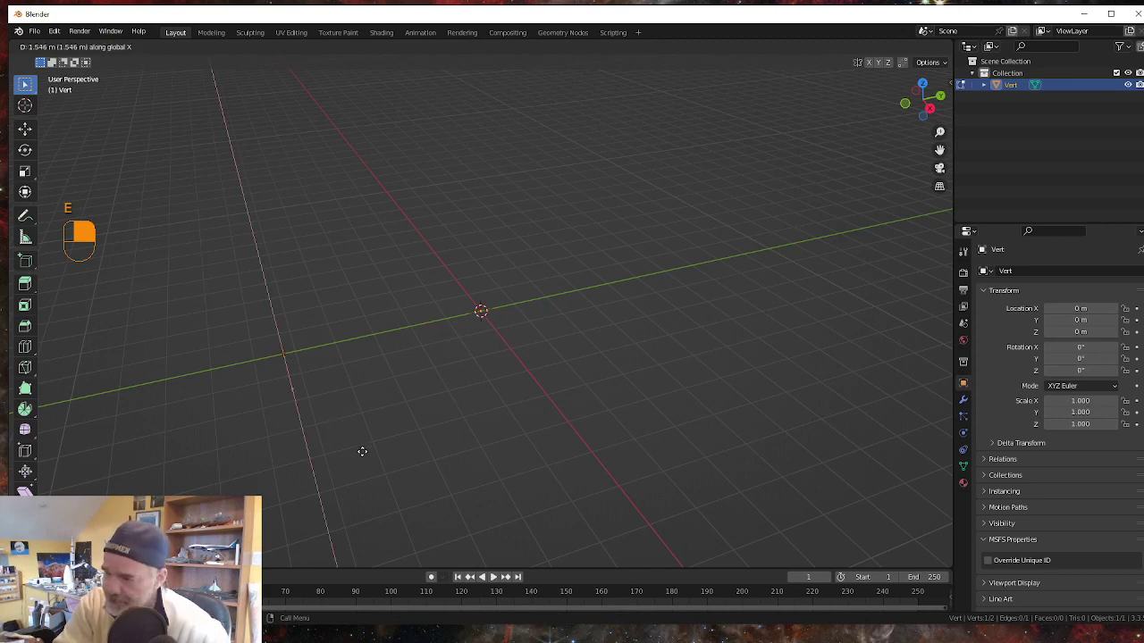
pyautogui.click(373, 506)
pyautogui.press('e')
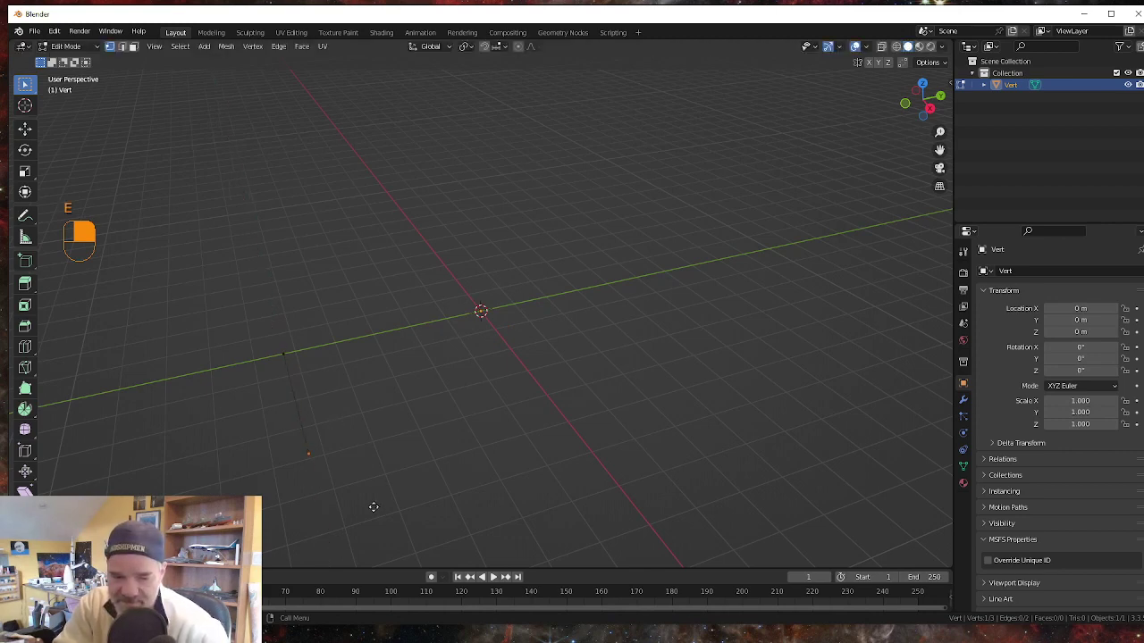
pyautogui.press('y')
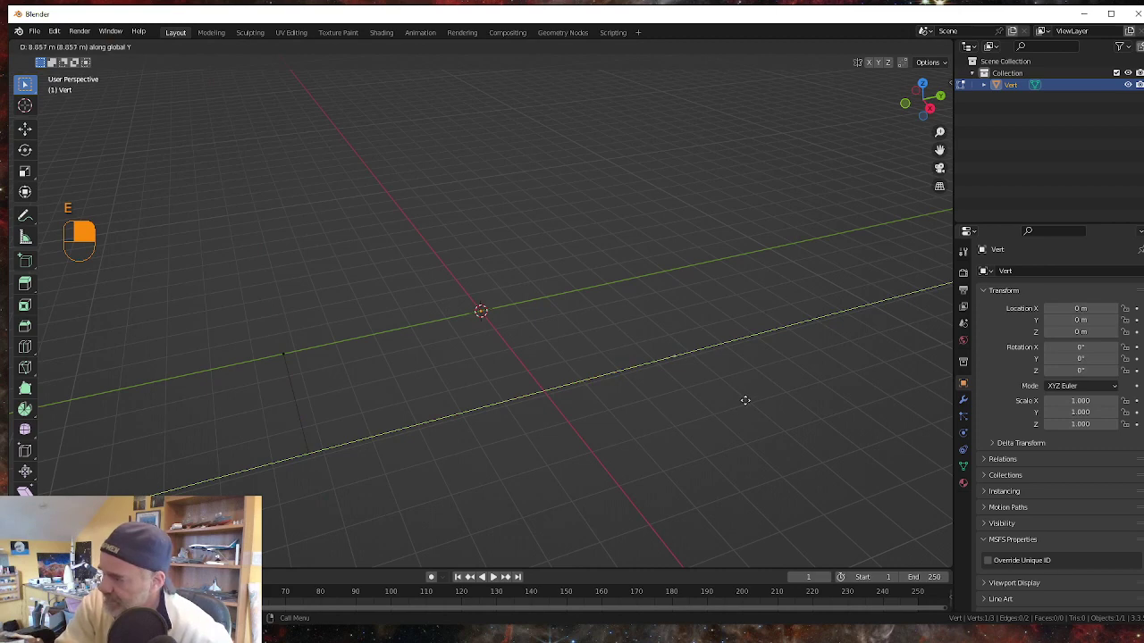
pyautogui.click(744, 399)
pyautogui.press('e')
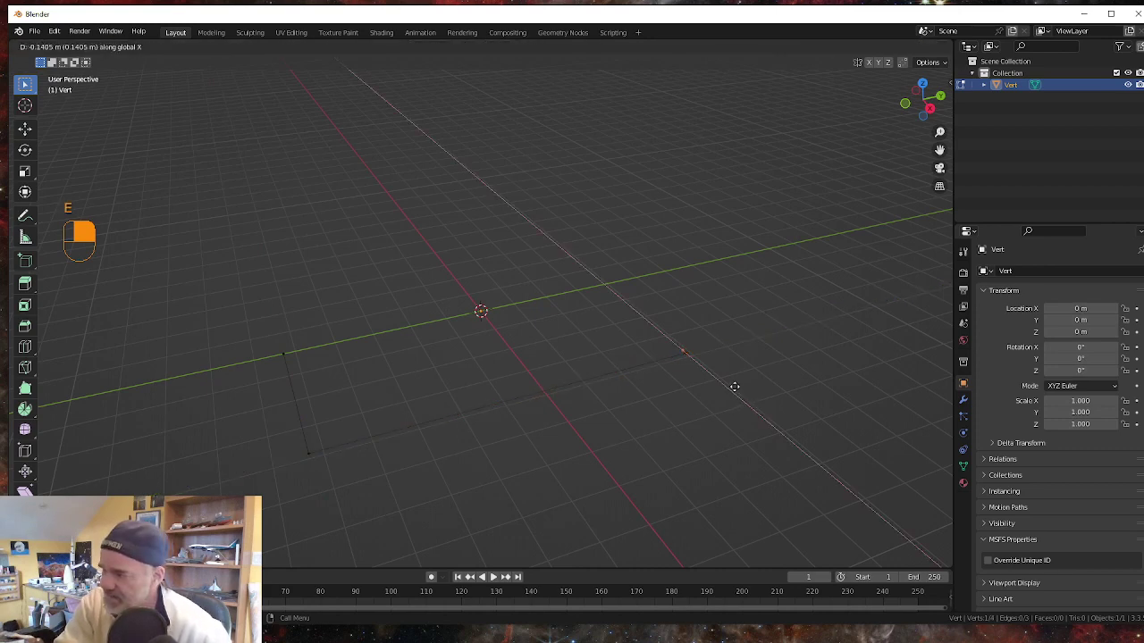
pyautogui.press('x')
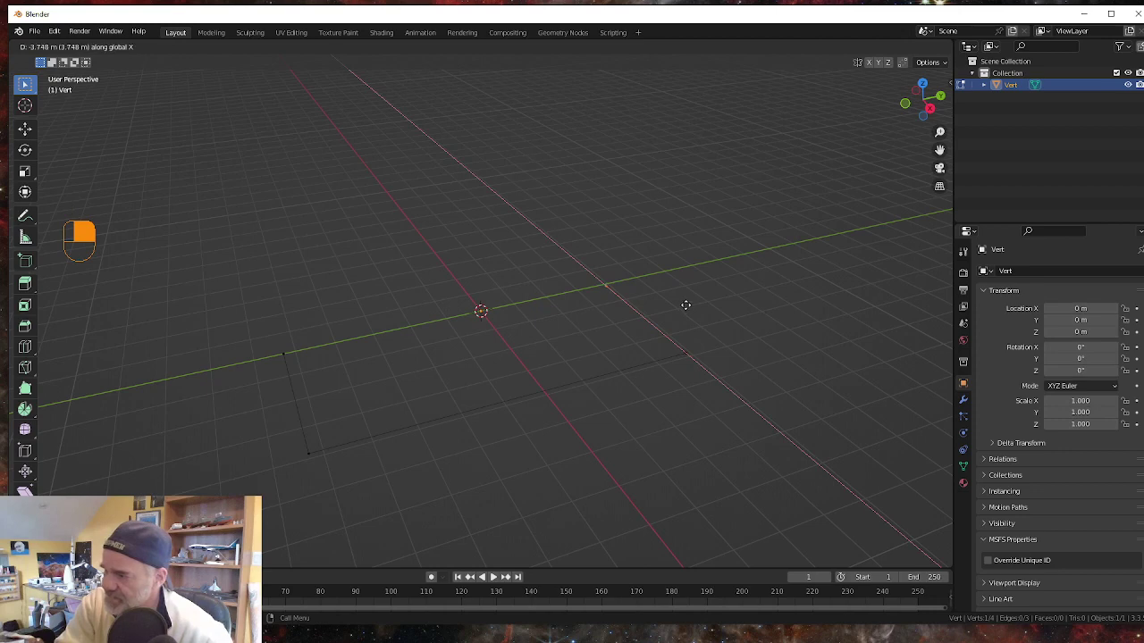
pyautogui.click(686, 306)
pyautogui.moveTo(631, 485)
pyautogui.mouseDown(button='middle')
pyautogui.moveTo(598, 467)
pyautogui.moveTo(643, 470)
pyautogui.mouseUp(button='middle')
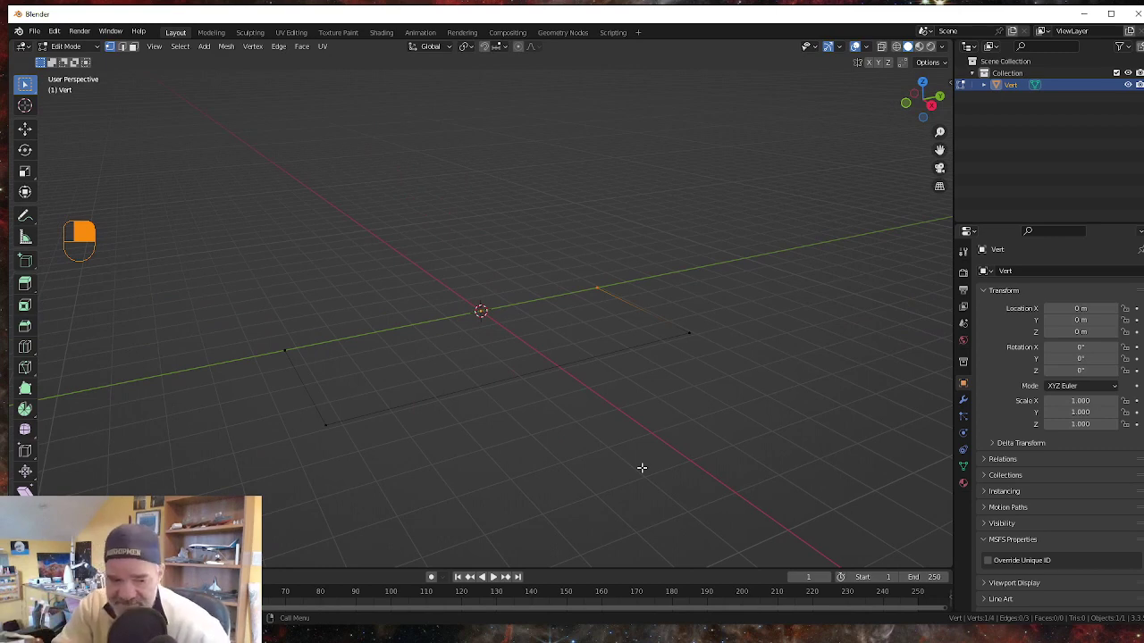
# Return to Object Mode and convert the U-shaped outline from a mesh to a curve.
pyautogui.press('Tab')
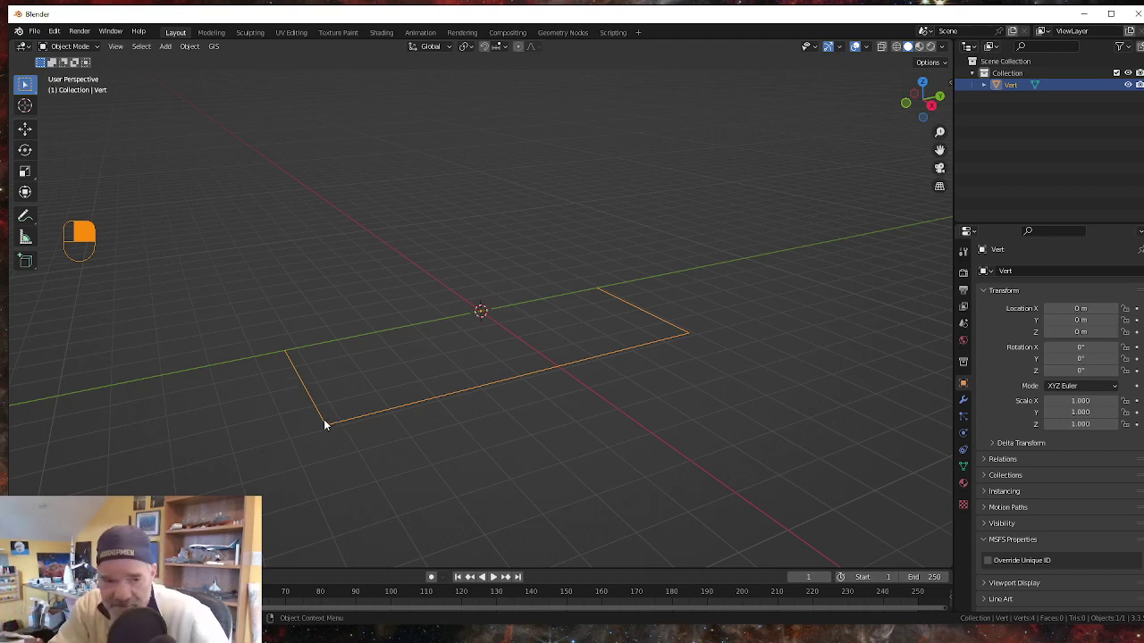
pyautogui.rightClick(455, 444)
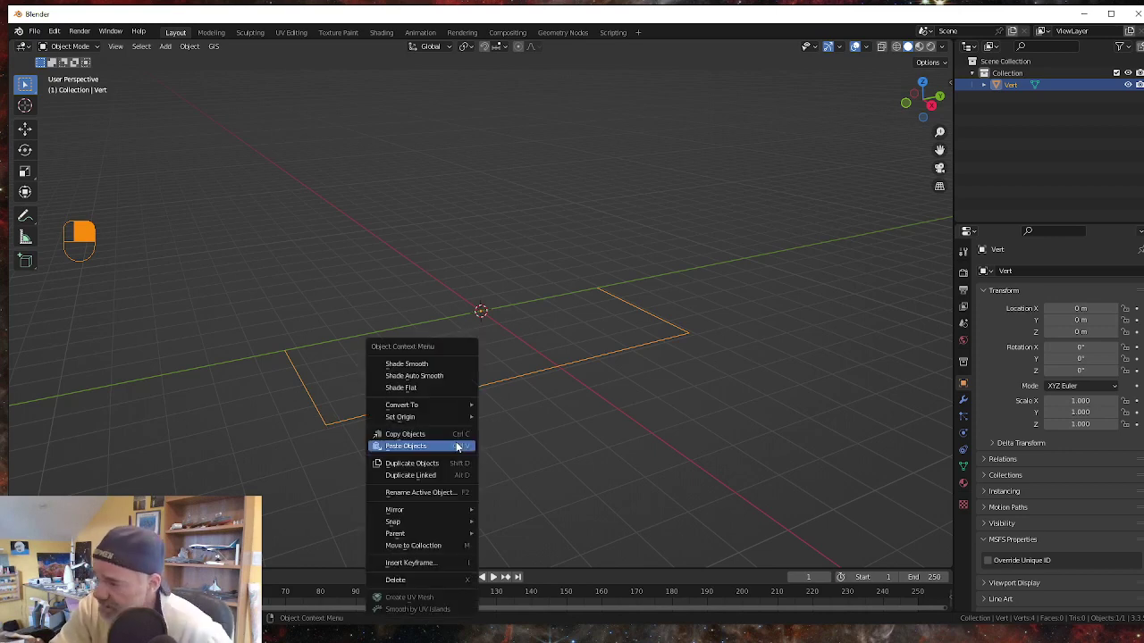
pyautogui.moveTo(429, 404)
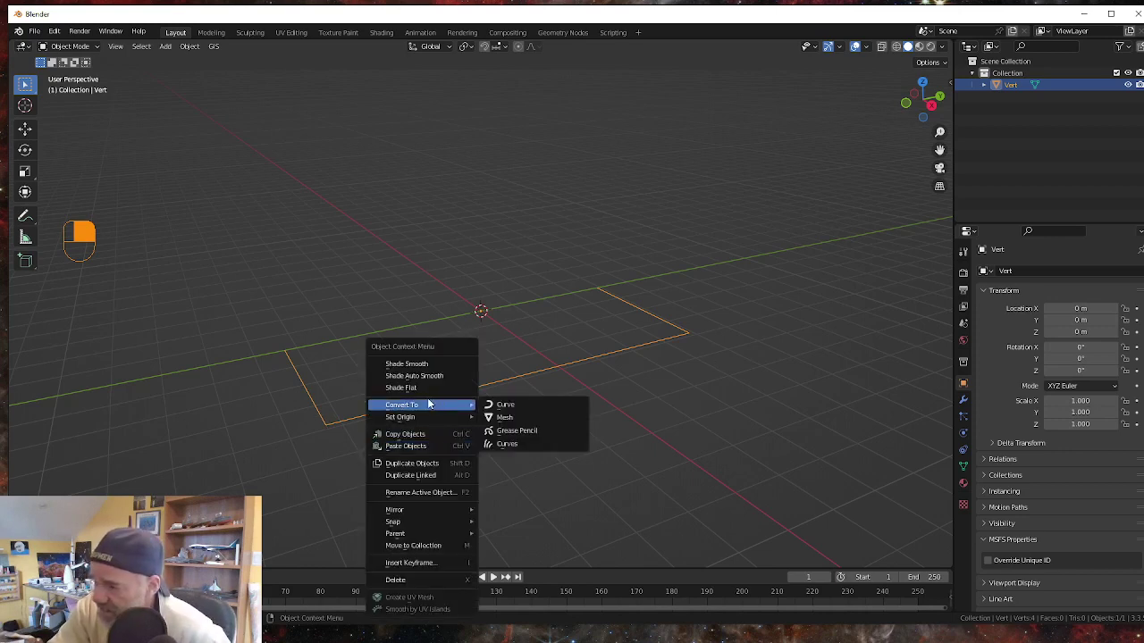
pyautogui.click(531, 406)
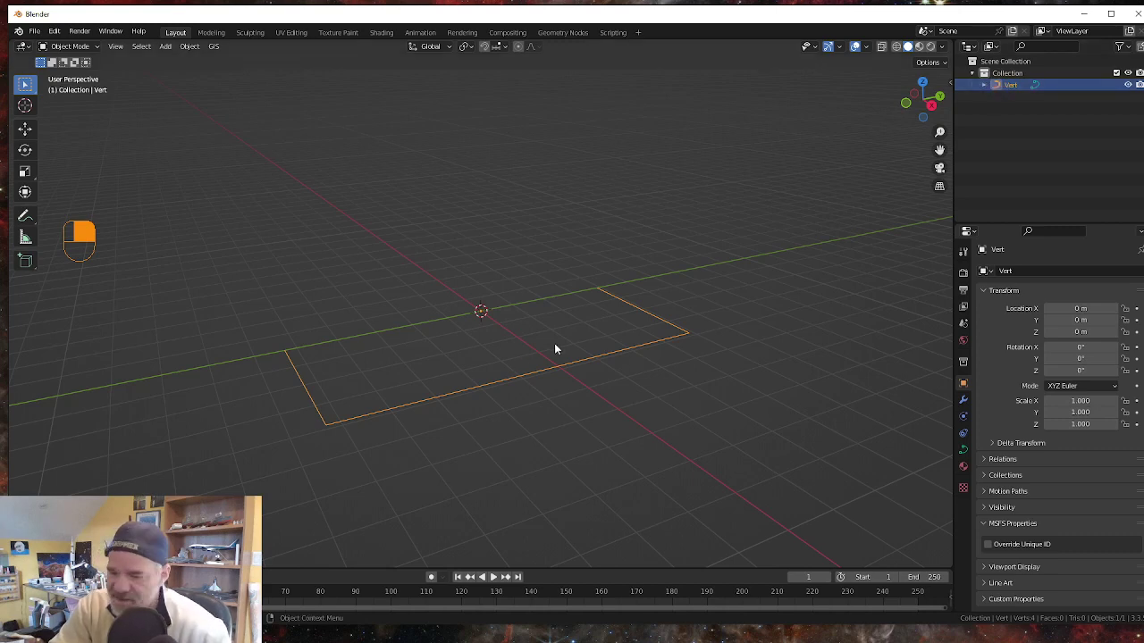
# Generate a BagaPie fence along the selected curve and switch from the draw tool to the Select Box tool.
pyautogui.press('j')
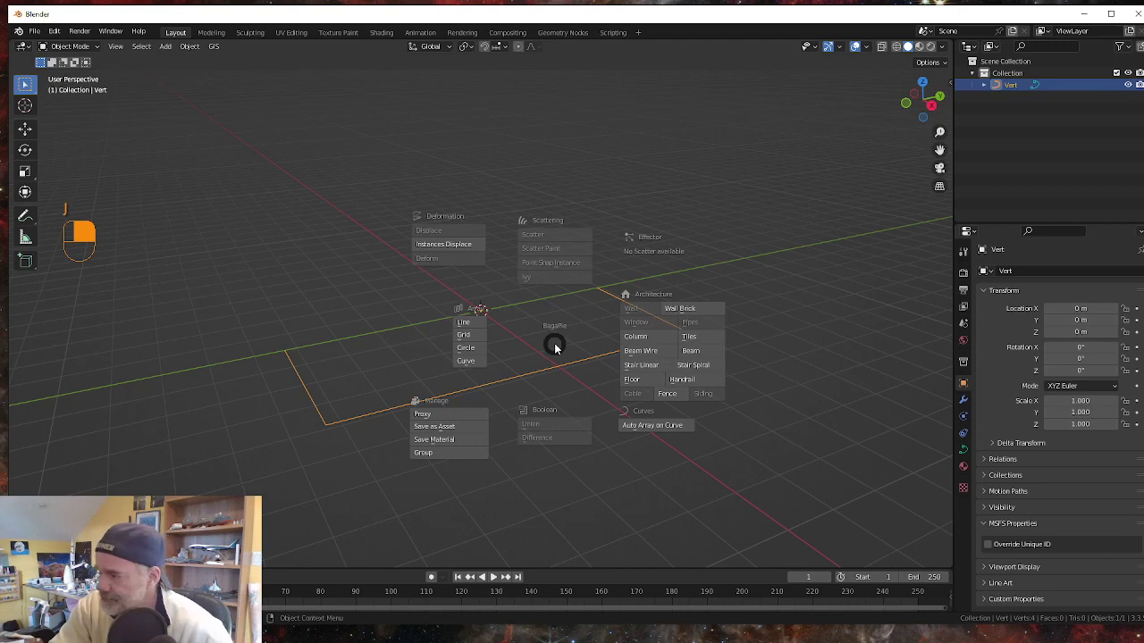
pyautogui.click(674, 399)
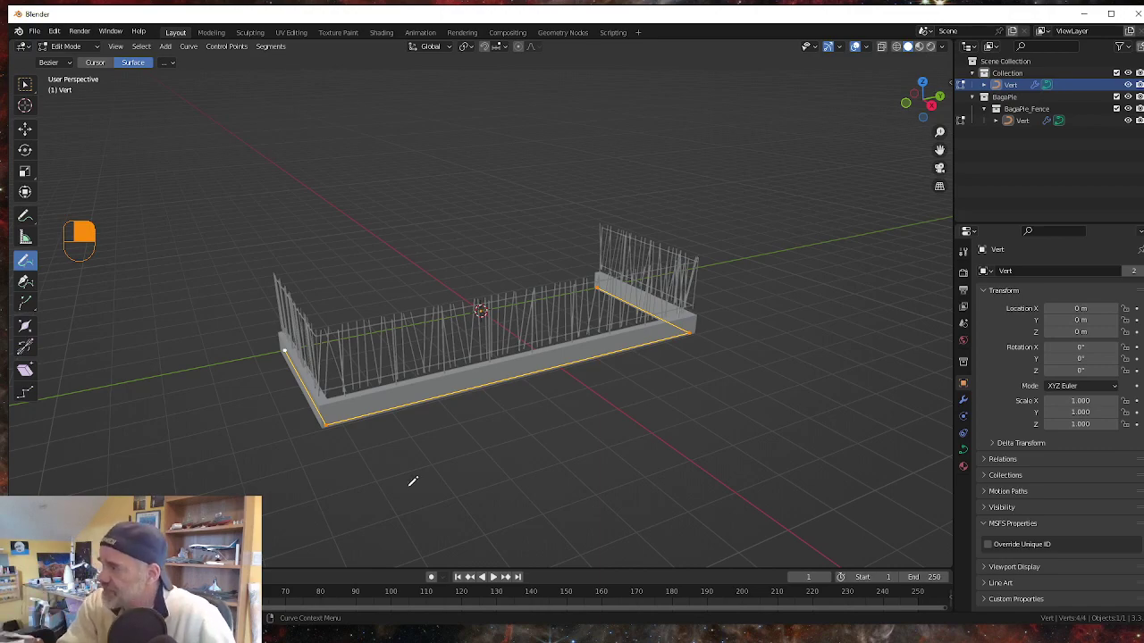
pyautogui.moveTo(419, 462); pyautogui.dragTo(453, 450, button='middle')
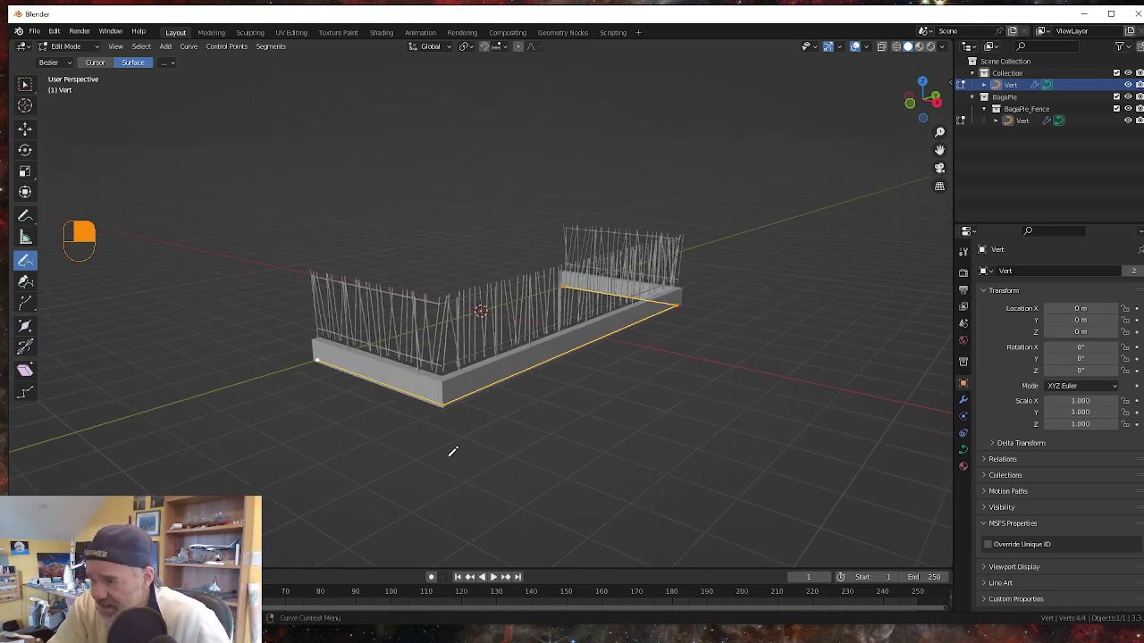
pyautogui.scroll(1, 452, 449)
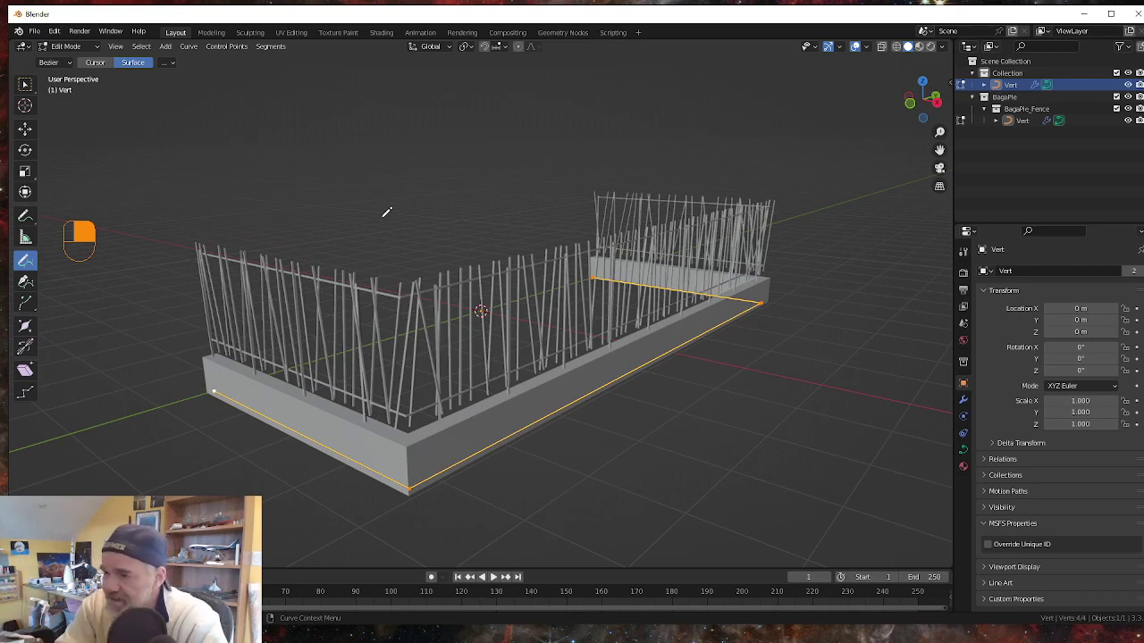
pyautogui.click(26, 89)
pyautogui.moveTo(675, 471)
pyautogui.mouseDown(button='middle')
pyautogui.moveTo(608, 463)
pyautogui.moveTo(671, 465)
pyautogui.mouseUp(button='middle')
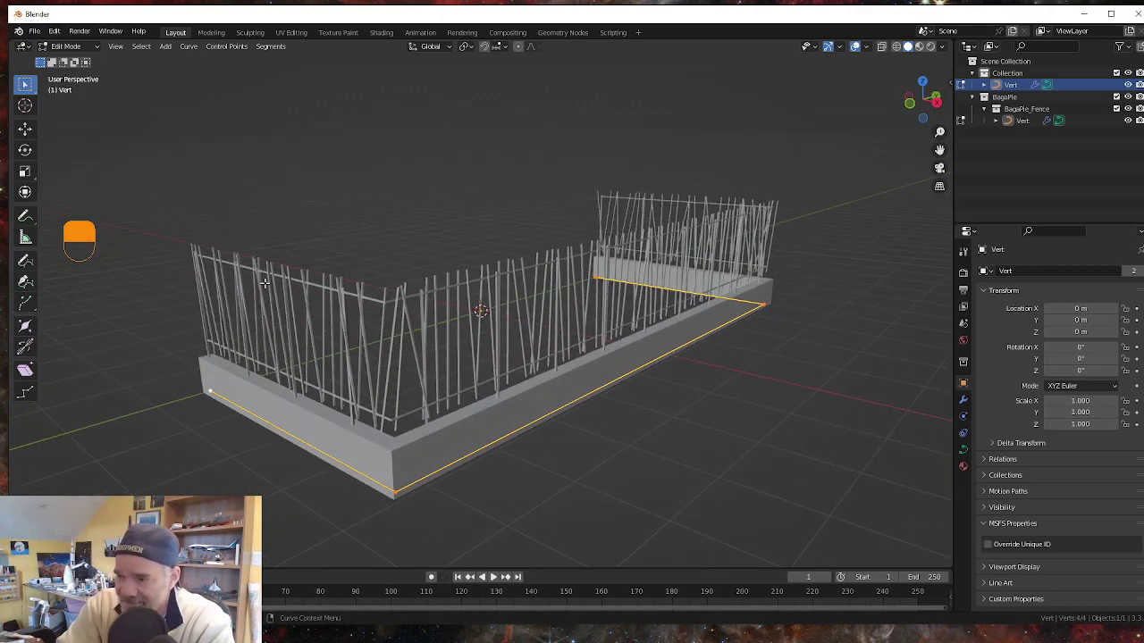
pyautogui.moveTo(266, 283)
pyautogui.mouseDown(button='middle')
pyautogui.moveTo(232, 288)
pyautogui.moveTo(261, 278)
pyautogui.mouseUp(button='middle')
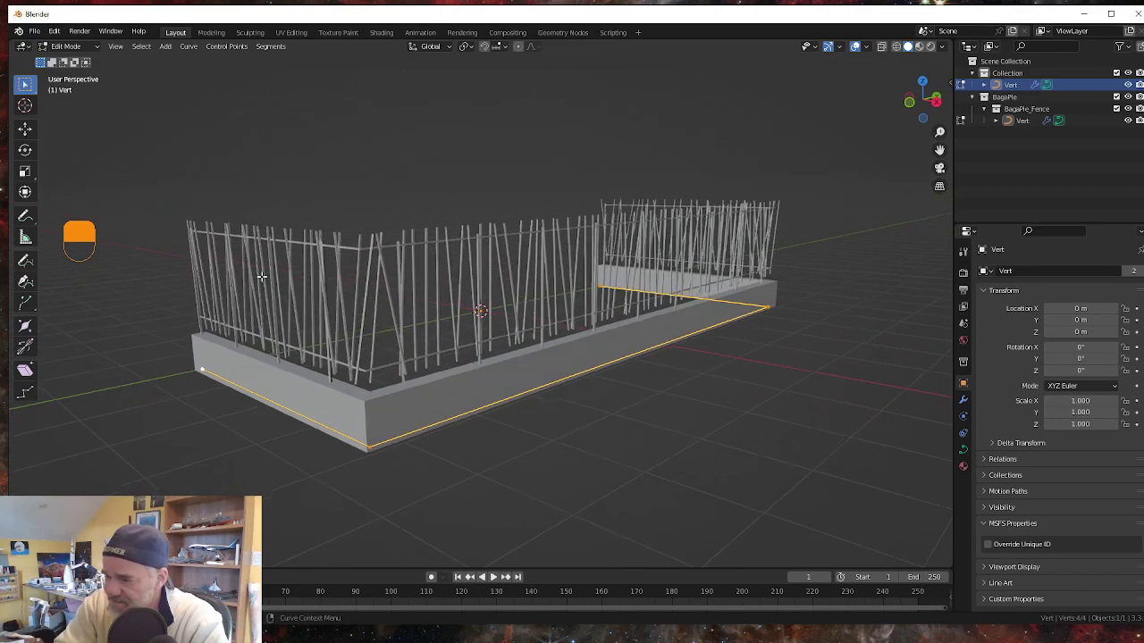
# Open the fence curve's modifier settings and set the Base Height to 0.2.
pyautogui.click(964, 401)
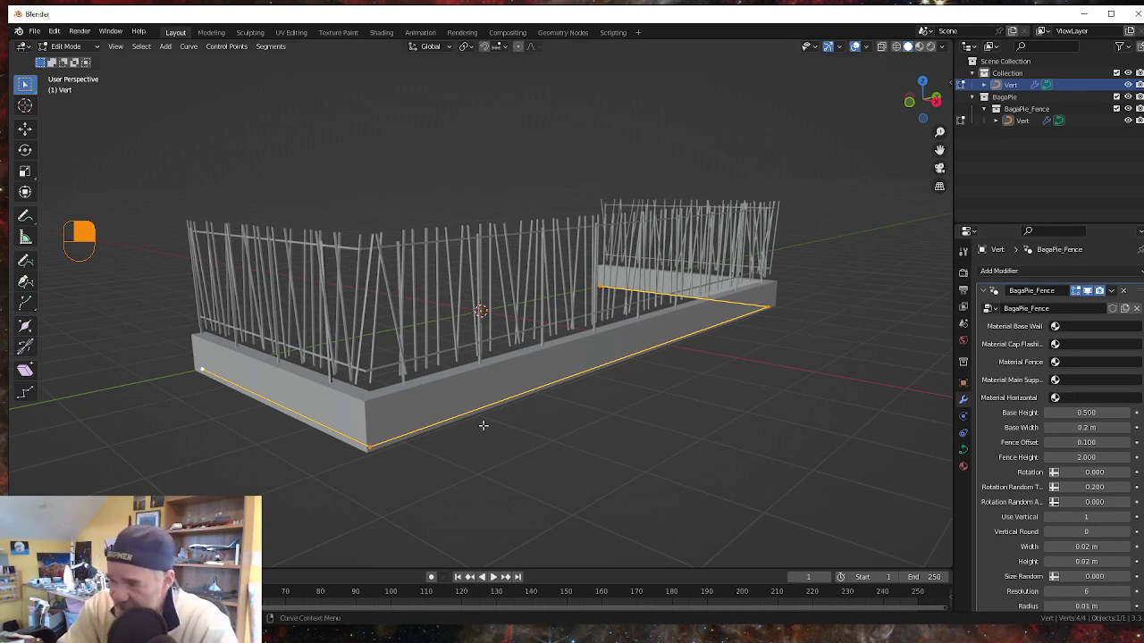
pyautogui.moveTo(525, 428); pyautogui.dragTo(510, 422, button='middle')
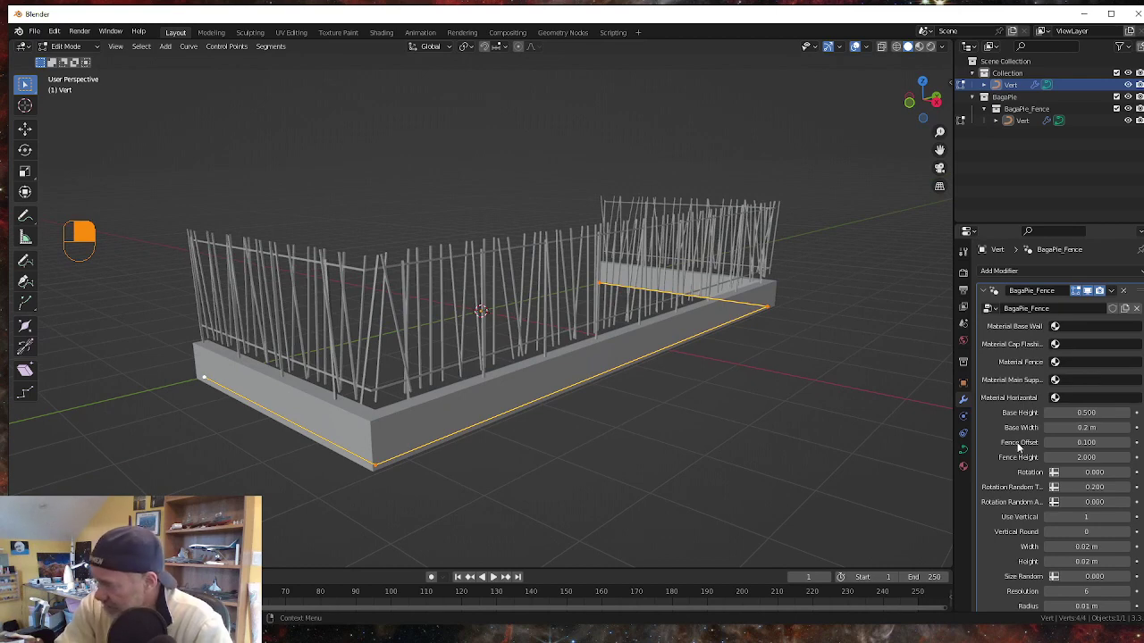
pyautogui.scroll(-2, 1022, 412)
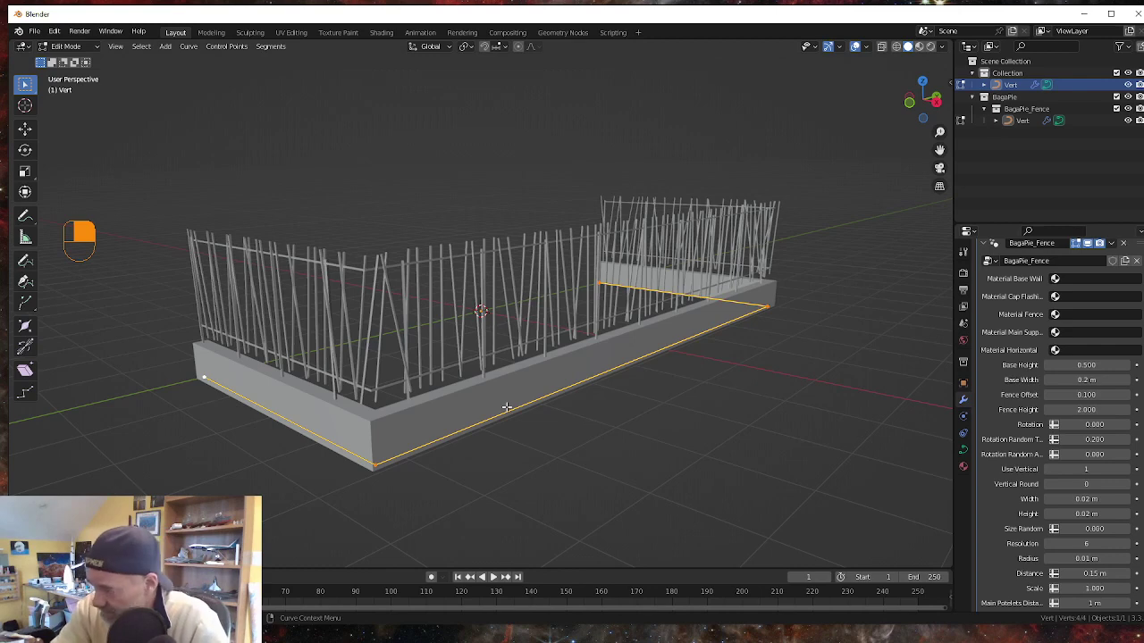
pyautogui.click(1092, 365)
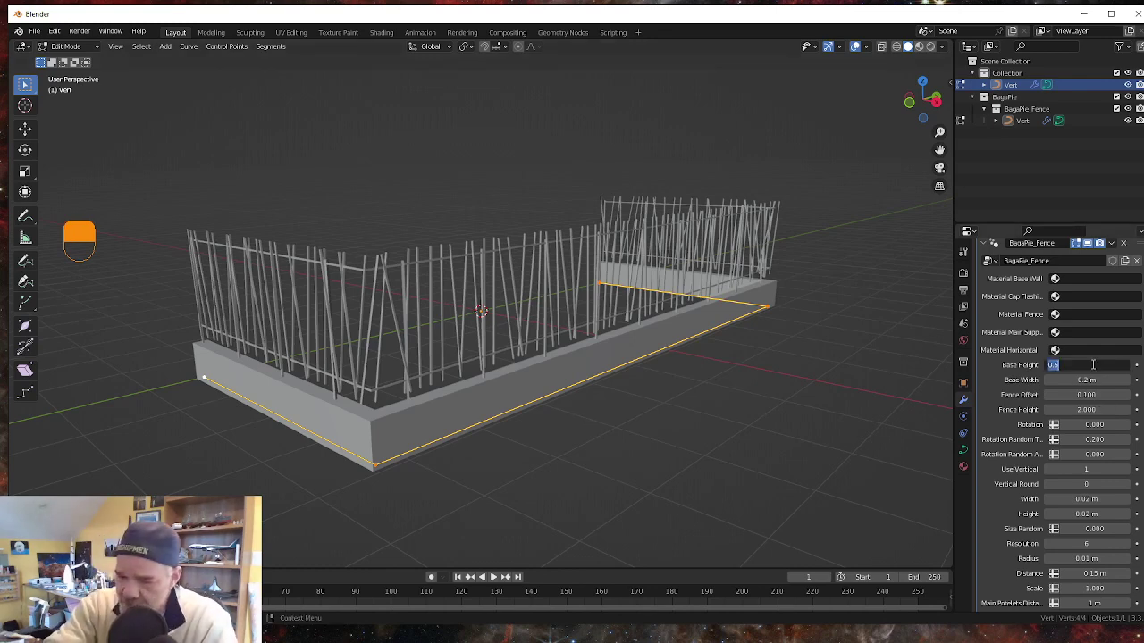
pyautogui.press('BackSpace')
pyautogui.write('.2')
pyautogui.press('Return')
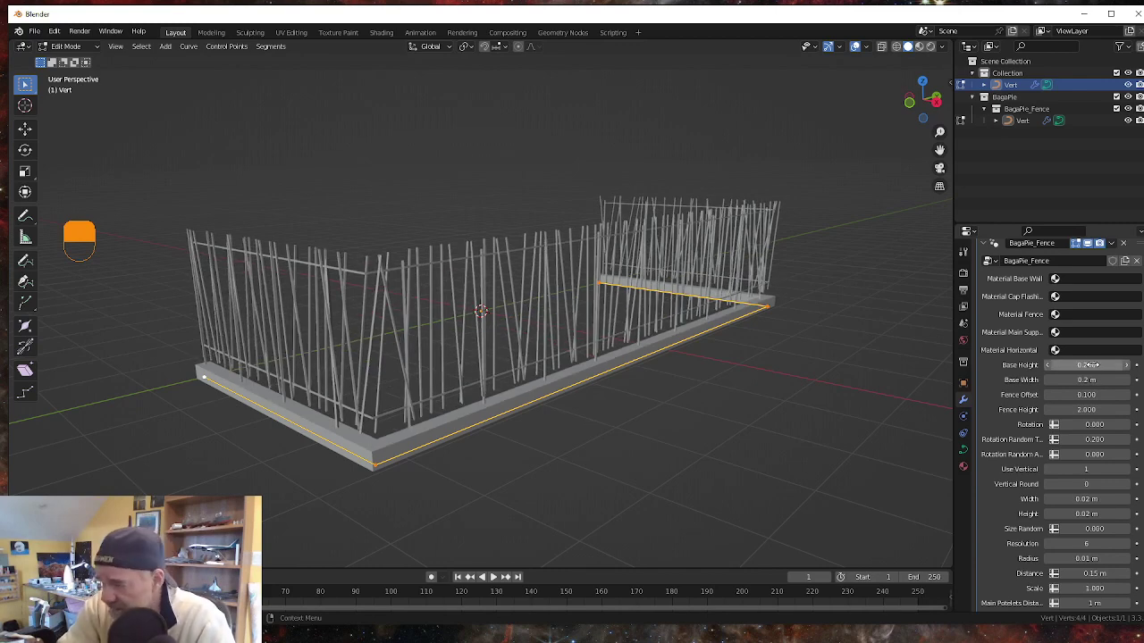
# Set the Base Width of the fence's base wall to 0.1 m.
pyautogui.click(1085, 380)
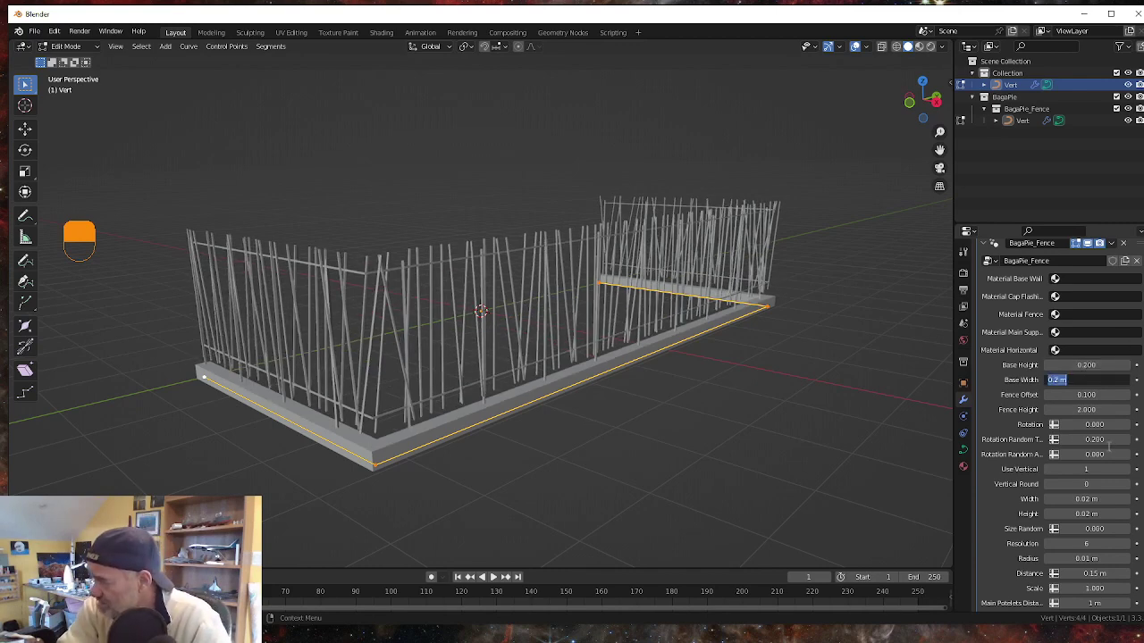
pyautogui.press('BackSpace')
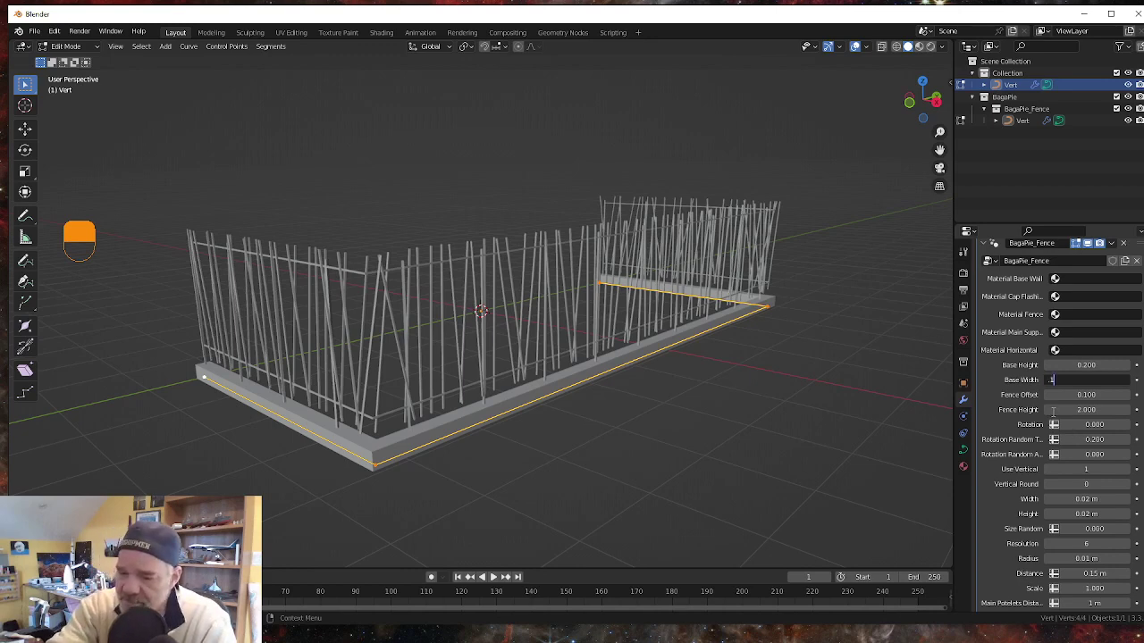
pyautogui.write('.1')
pyautogui.press('Return')
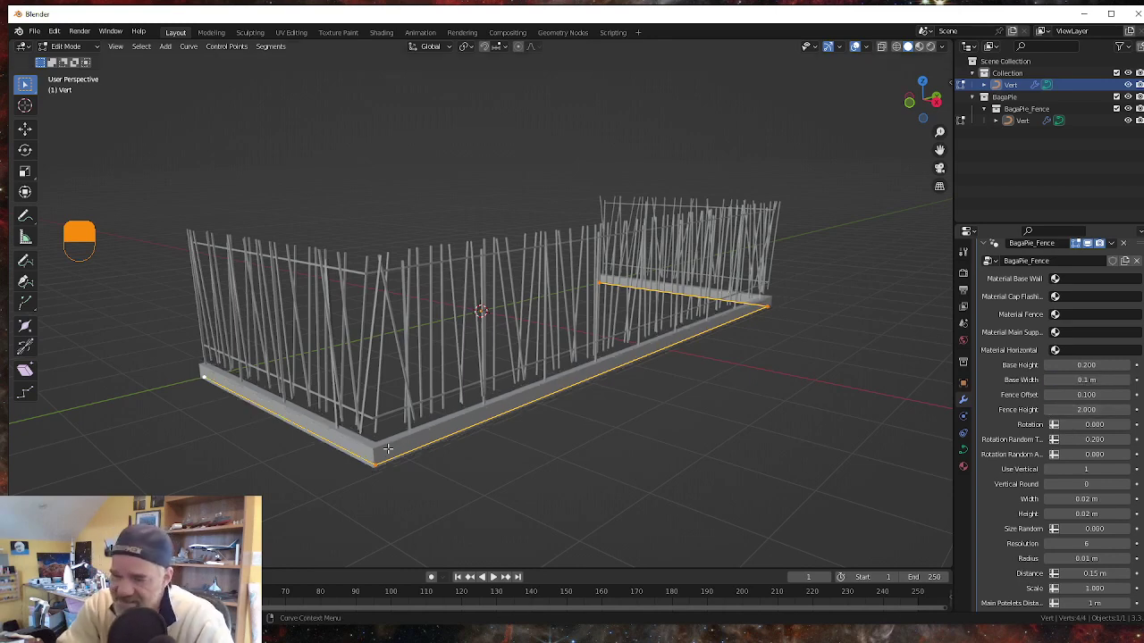
pyautogui.scroll(2, 474, 458)
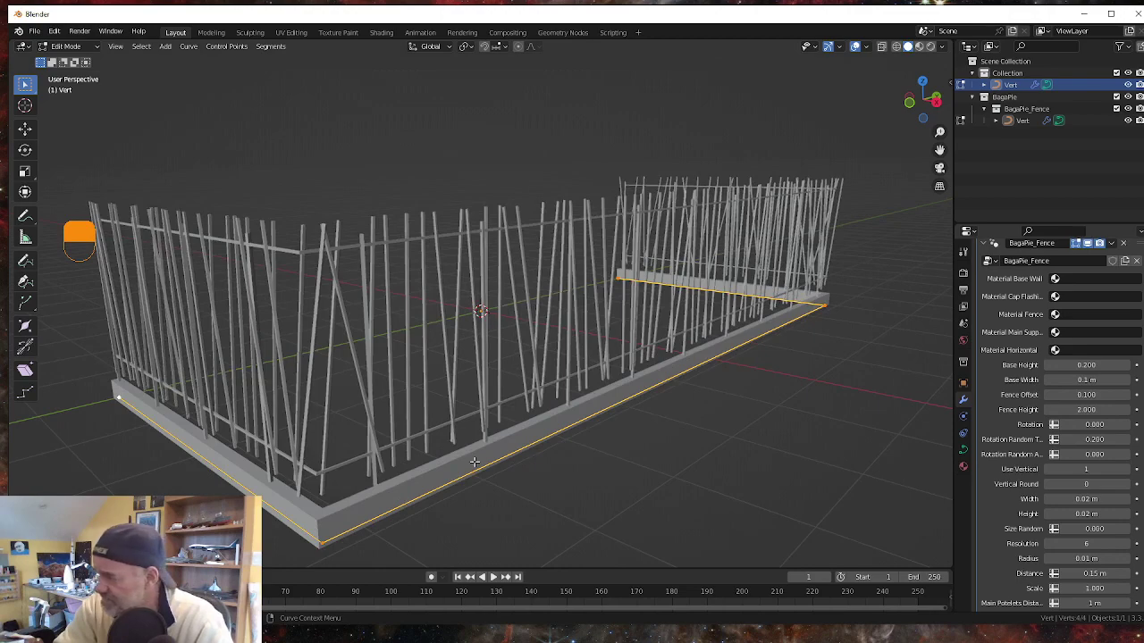
pyautogui.scroll(-2, 474, 462)
# Look through the remaining BagaPie_Fence modifier parameters, from the vertical bar dimensions to the base wall and timber post options.
pyautogui.scroll(-7, 1039, 411)
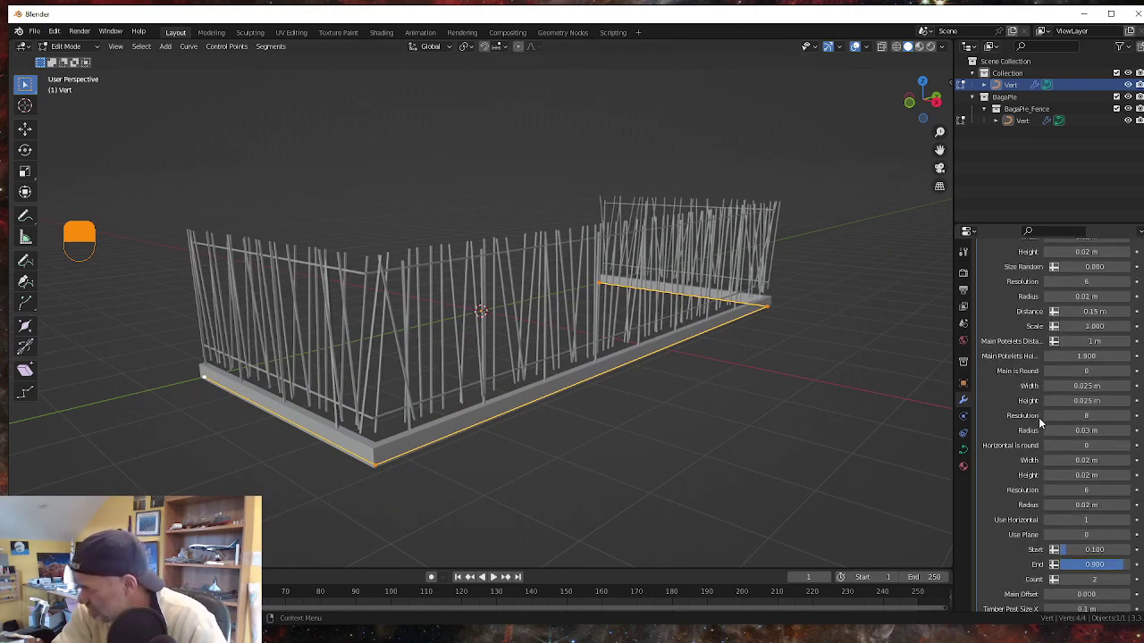
pyautogui.scroll(-7, 1041, 429)
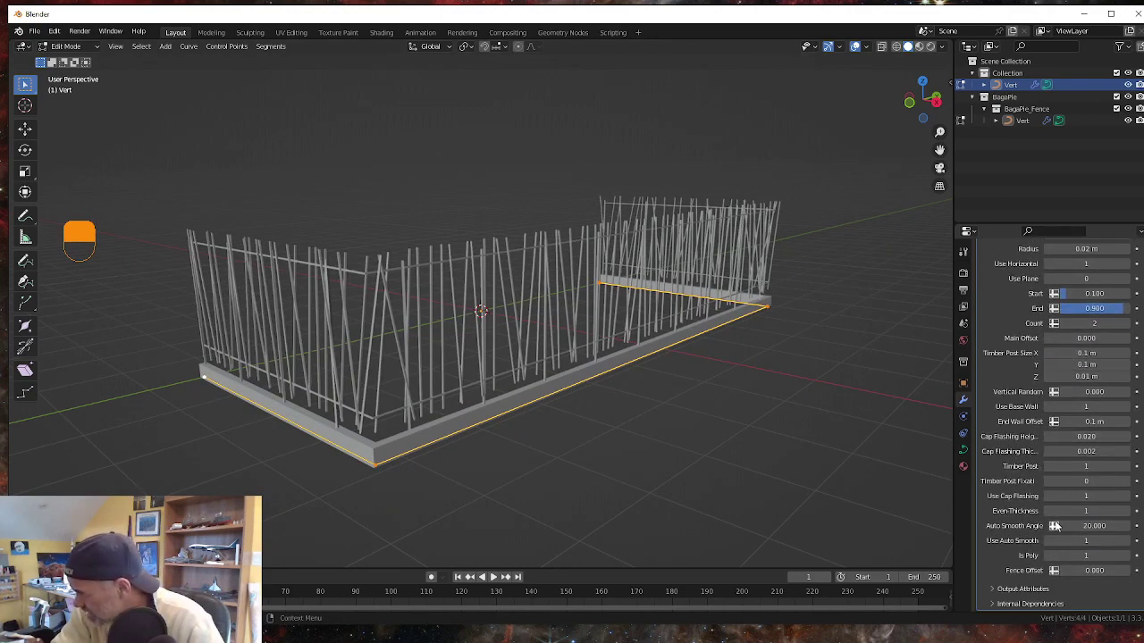
pyautogui.scroll(4, 1053, 522)
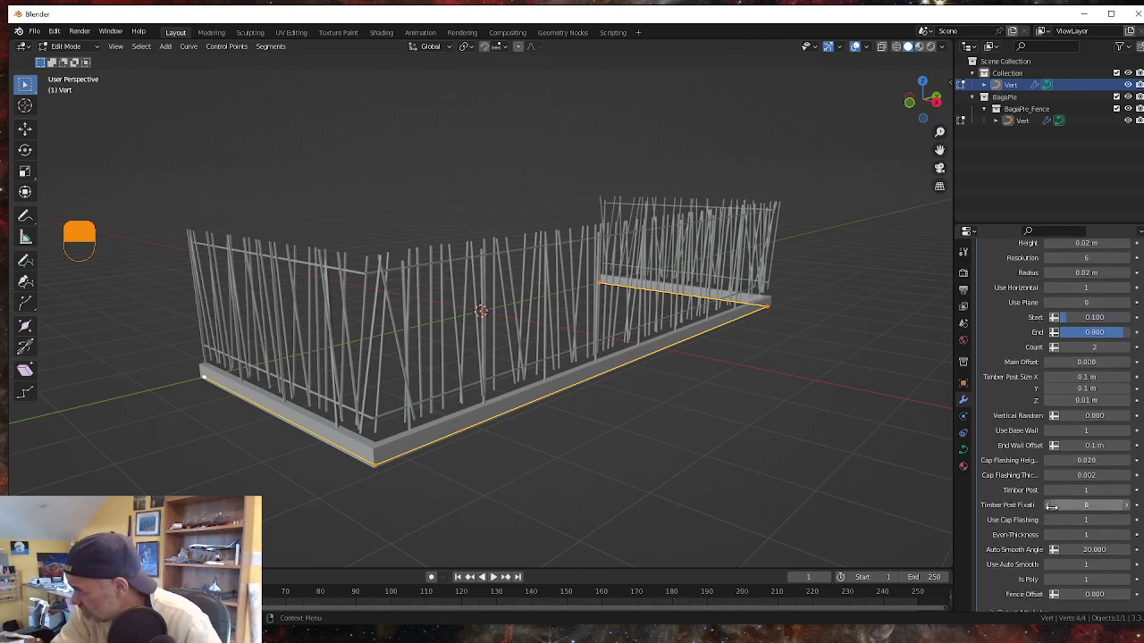
pyautogui.scroll(2, 1052, 514)
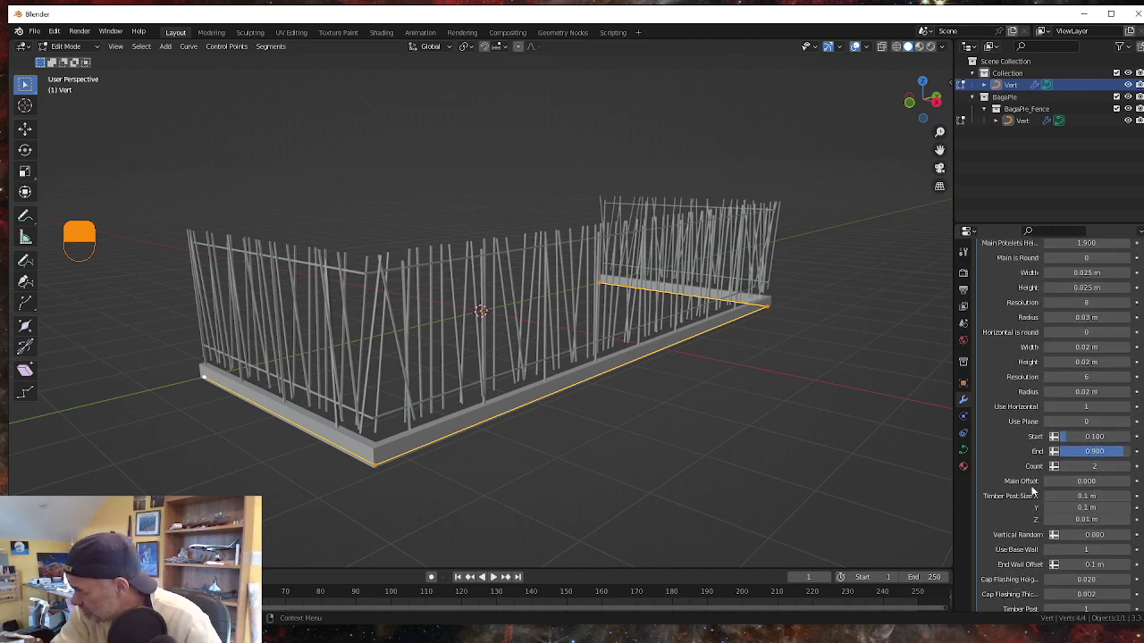
pyautogui.scroll(2, 1037, 457)
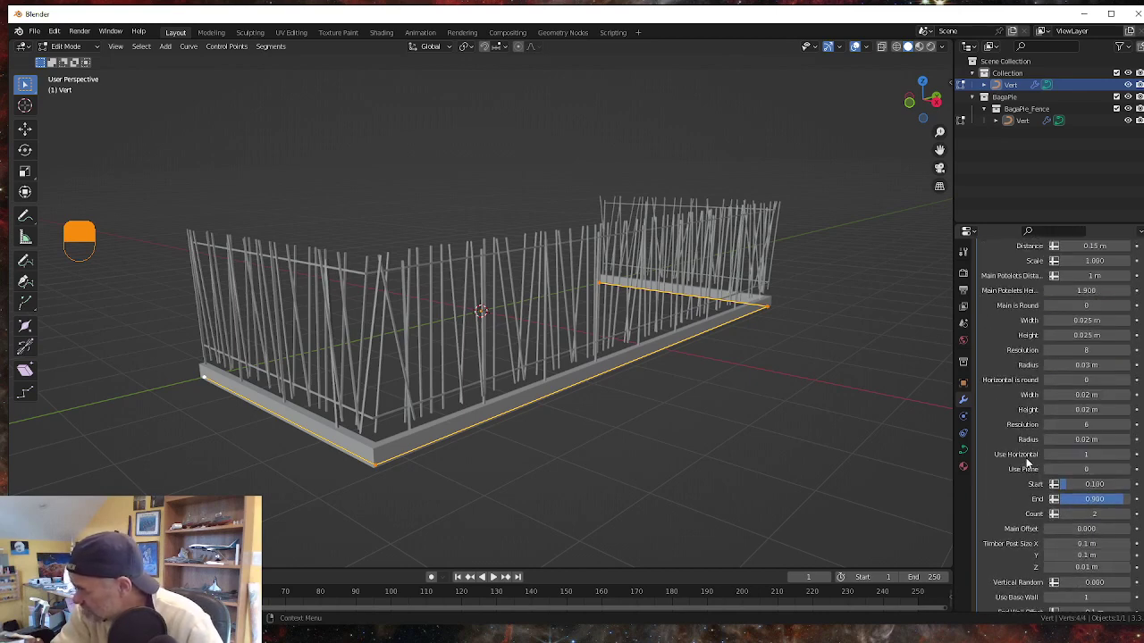
pyautogui.scroll(2, 1033, 419)
pyautogui.scroll(-4, 1032, 426)
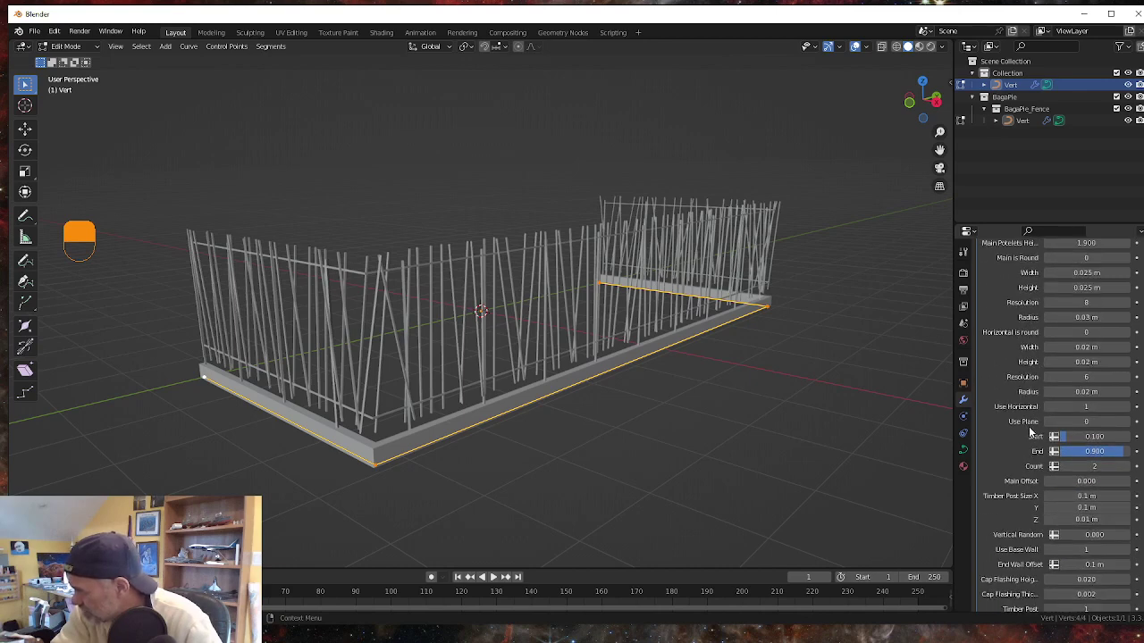
pyautogui.scroll(-3, 1003, 561)
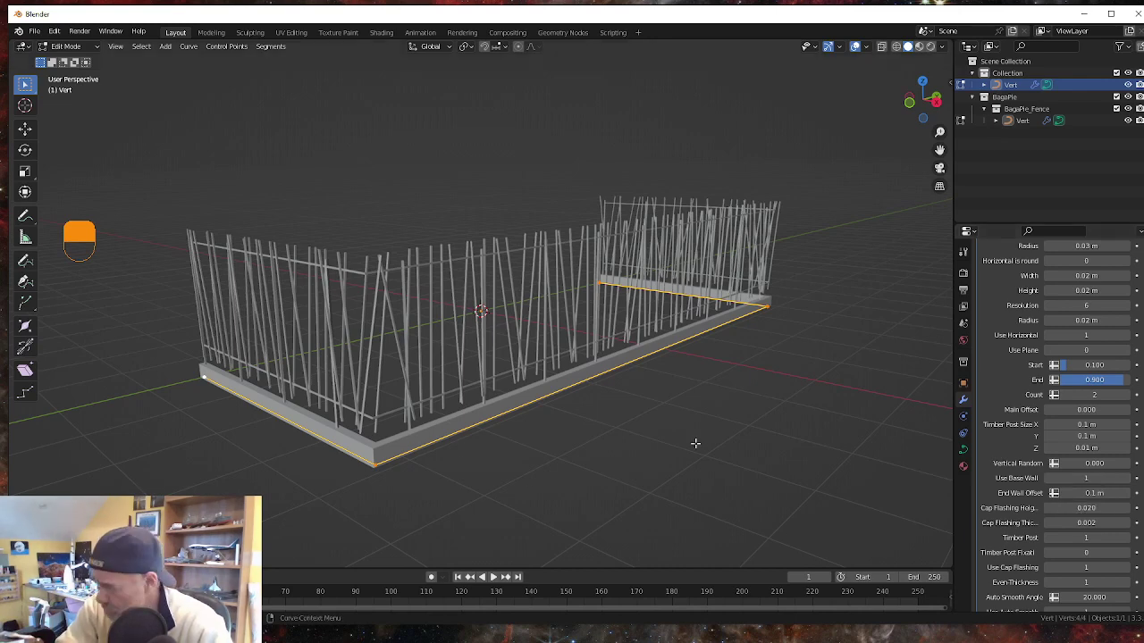
# Switch the fence's base wall off and back on by setting Use Base Wall to 0, then to 1.
pyautogui.click(1049, 479)
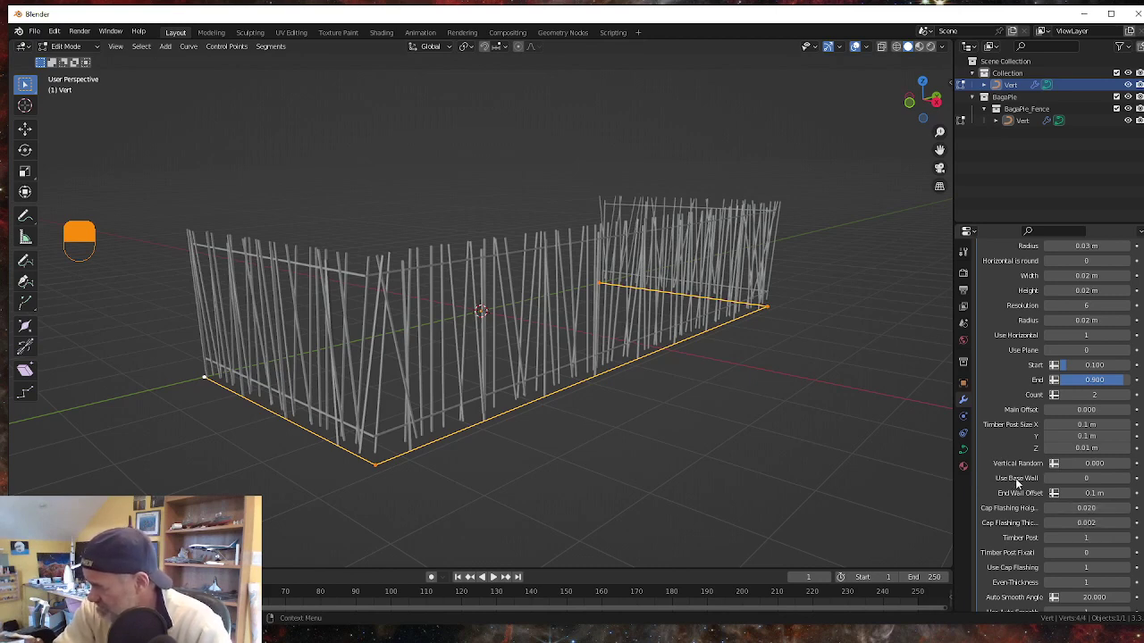
pyautogui.click(1127, 480)
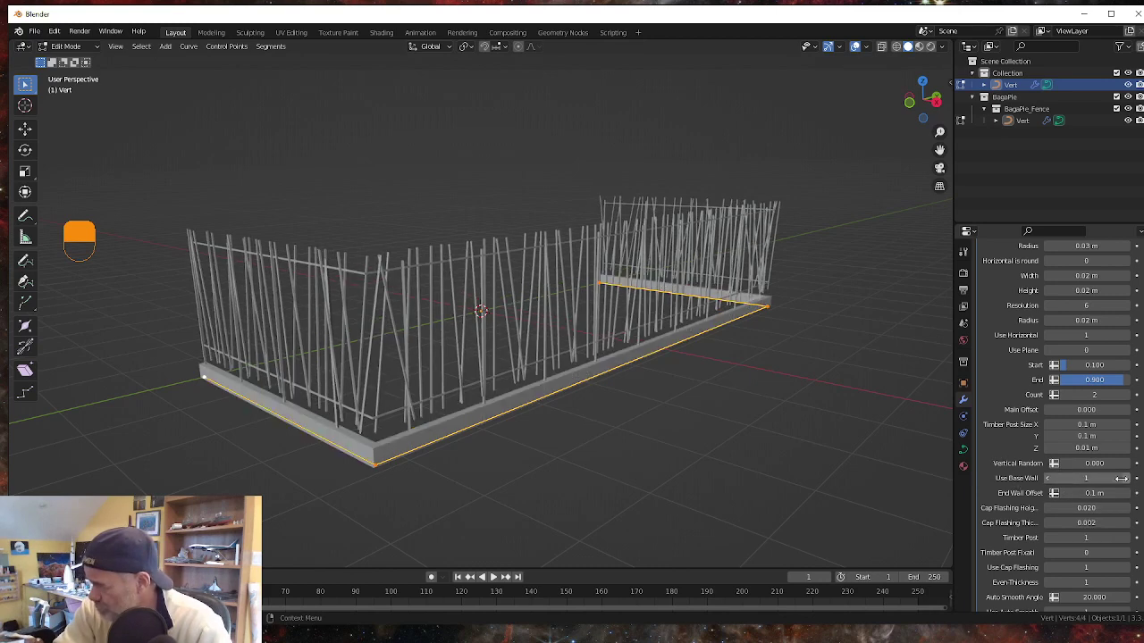
pyautogui.moveTo(480, 485)
pyautogui.mouseDown(button='middle')
pyautogui.moveTo(464, 478)
pyautogui.moveTo(449, 491)
pyautogui.moveTo(485, 492)
pyautogui.moveTo(477, 464)
pyautogui.mouseUp(button='middle')
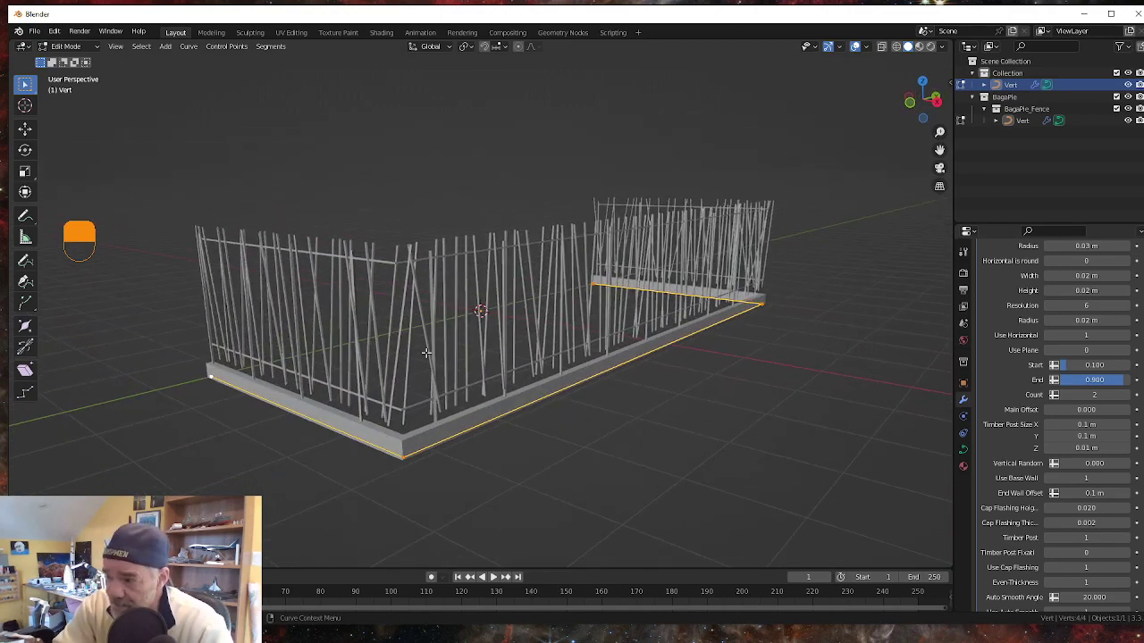
pyautogui.moveTo(684, 513); pyautogui.dragTo(677, 501, button='middle')
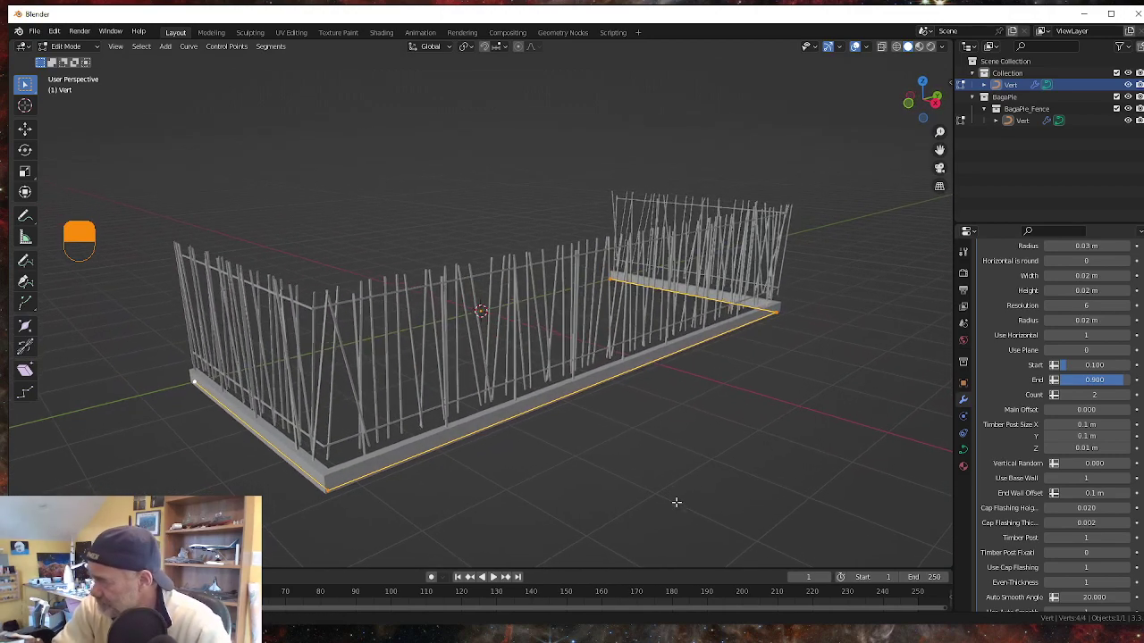
# Set the Fence Offset to 0.2 to raise the vertical bars above the base wall.
pyautogui.scroll(10, 1028, 485)
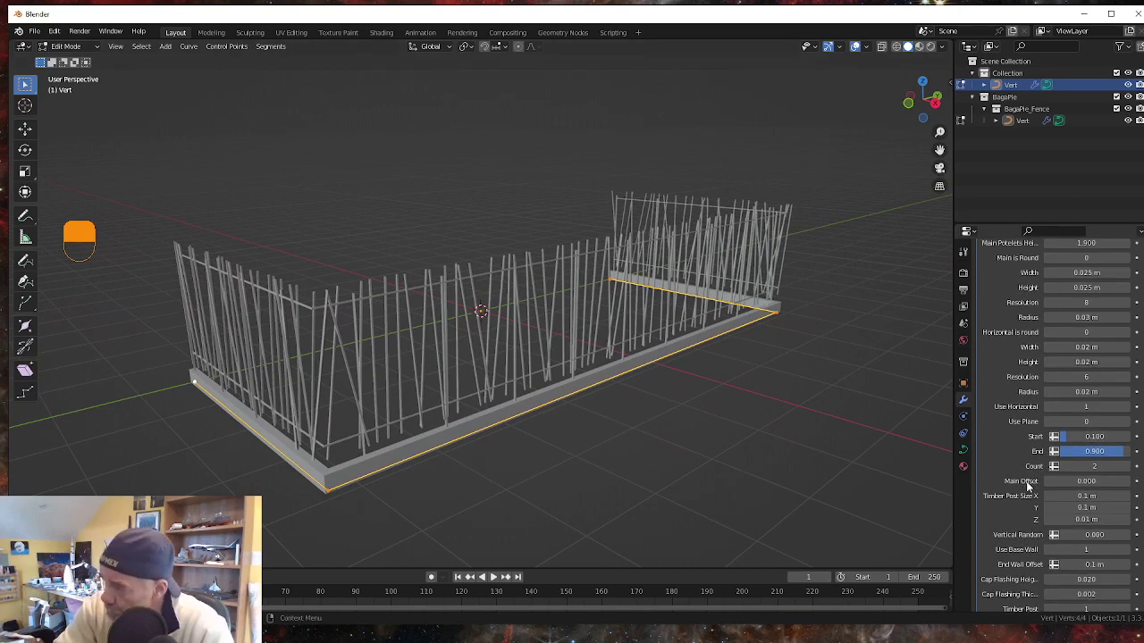
pyautogui.scroll(4, 1028, 484)
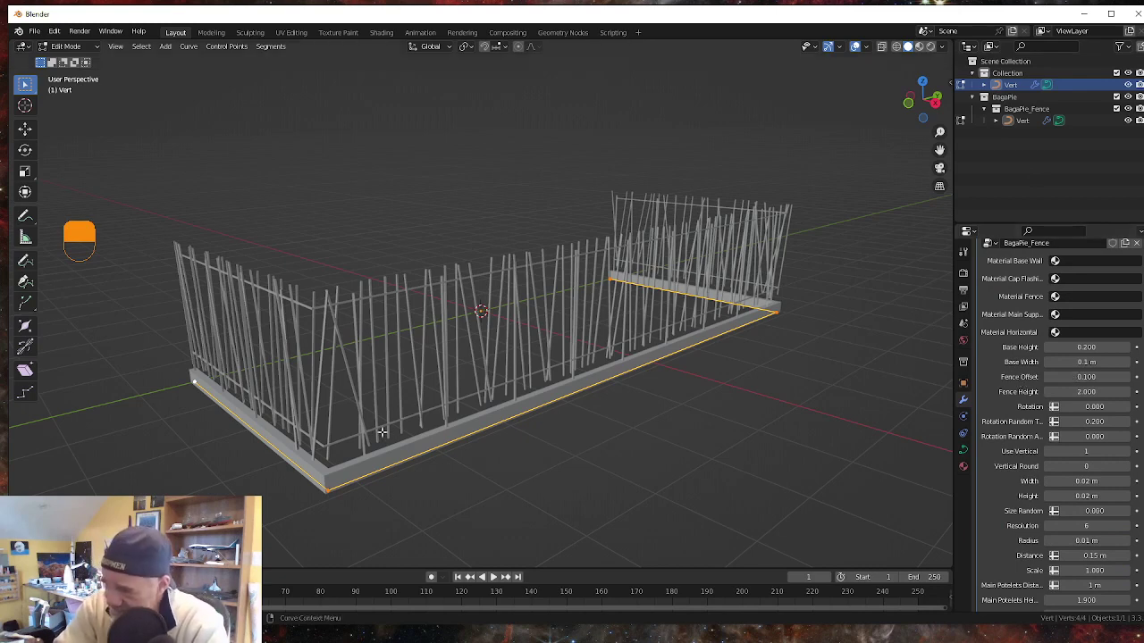
pyautogui.scroll(1, 384, 456)
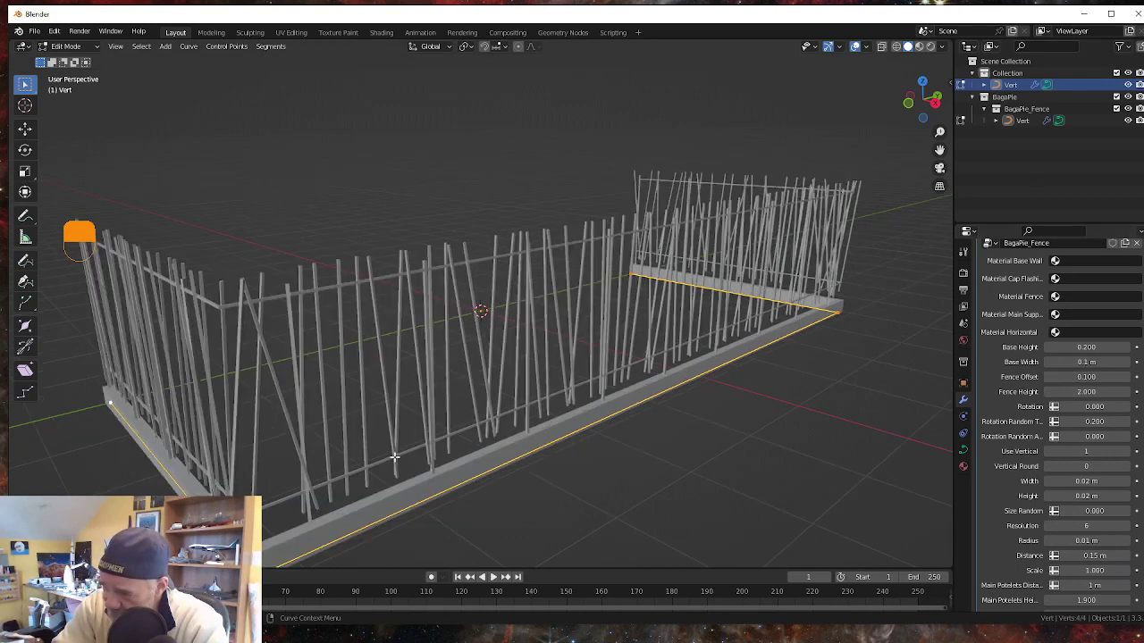
pyautogui.scroll(4, 348, 536)
pyautogui.scroll(-2, 357, 477)
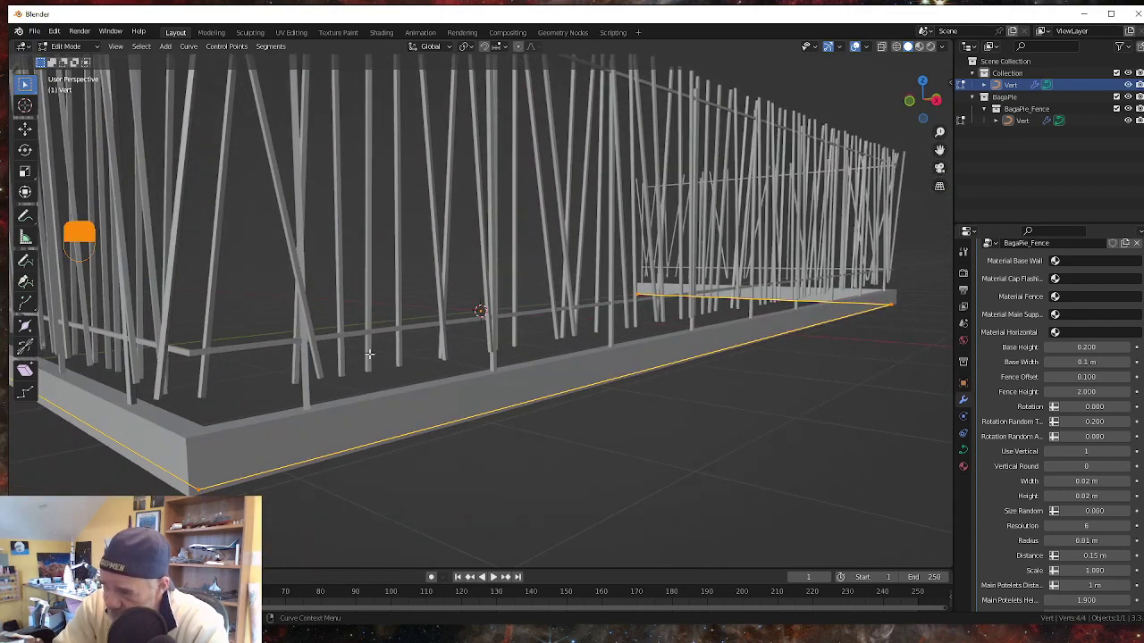
pyautogui.click(1086, 376)
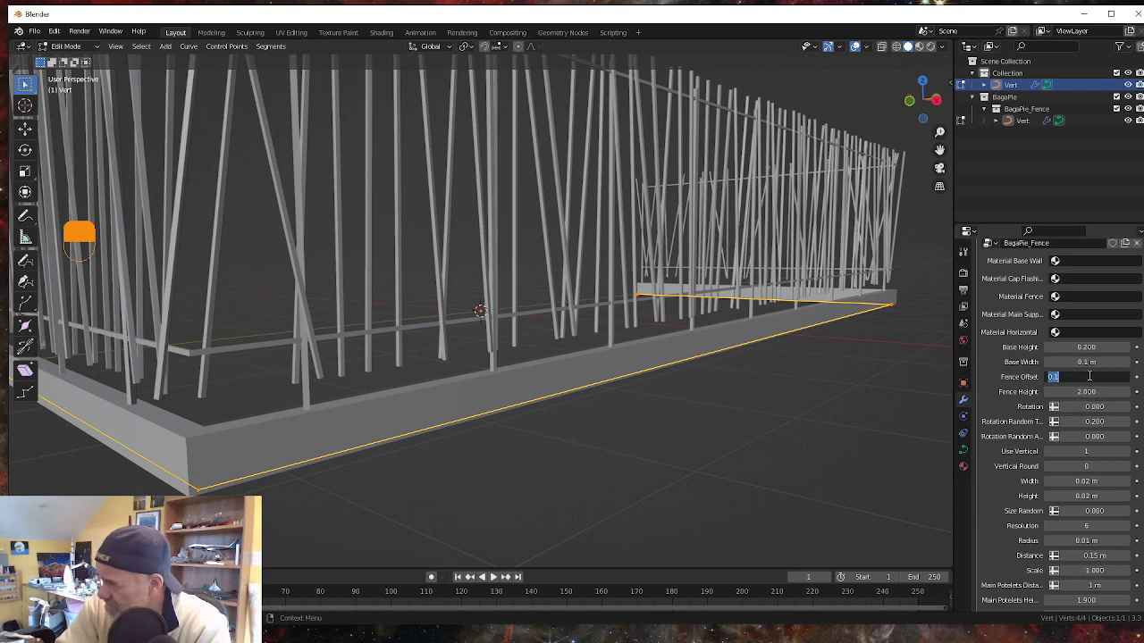
pyautogui.write('0.2')
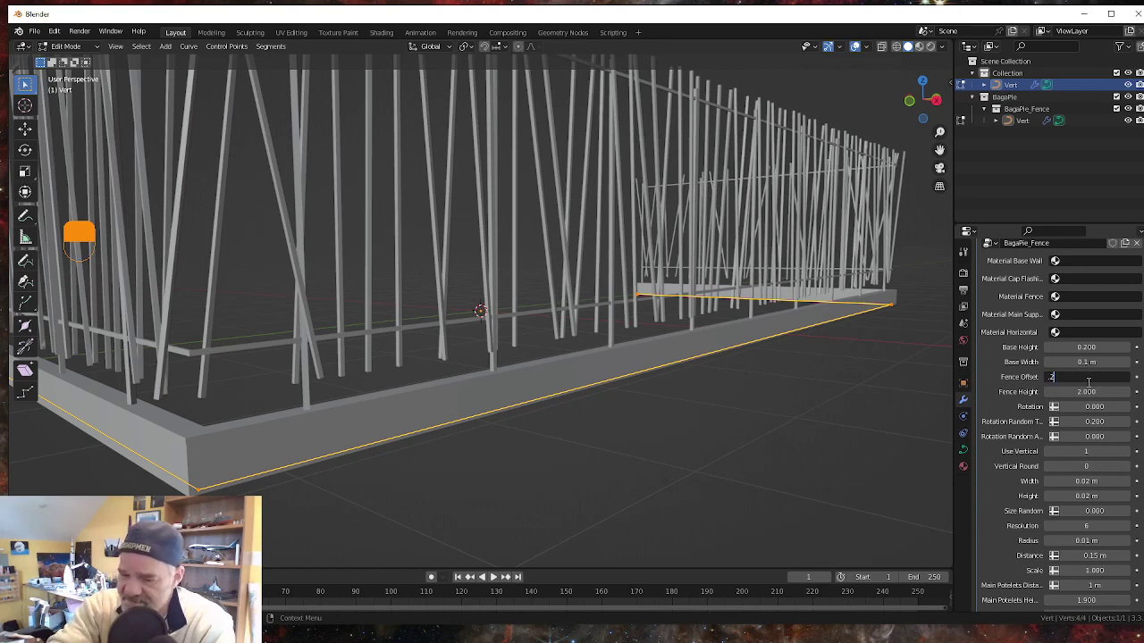
pyautogui.press('Return')
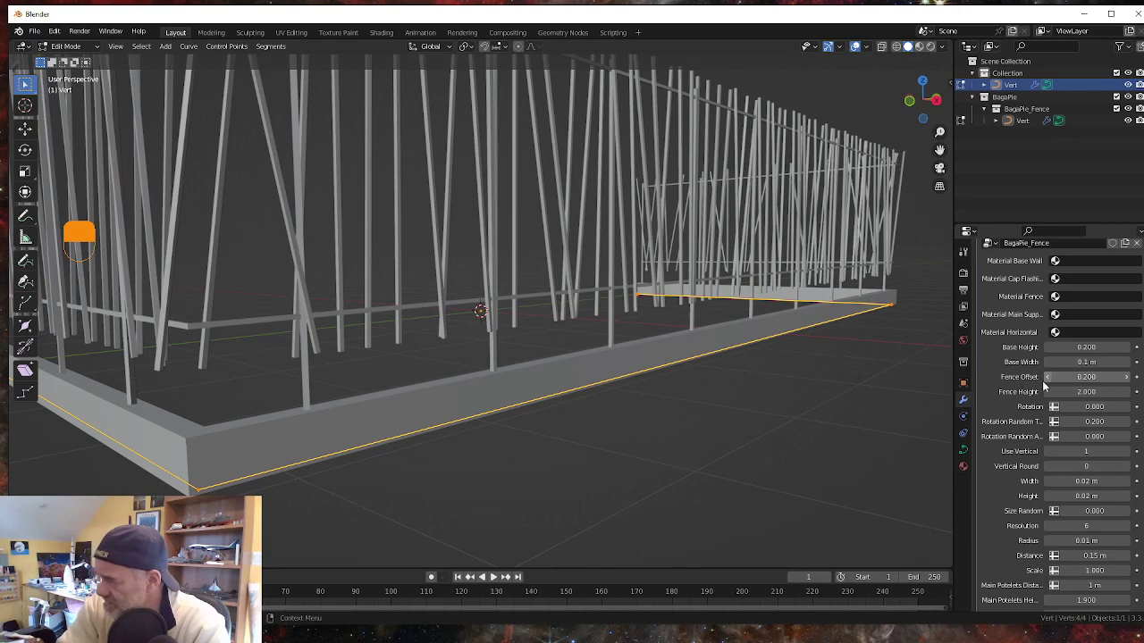
# Examine the fence from several angles, checking the bars' spacing above the base wall, the horizontal rails and the main posts.
pyautogui.scroll(-5, 468, 327)
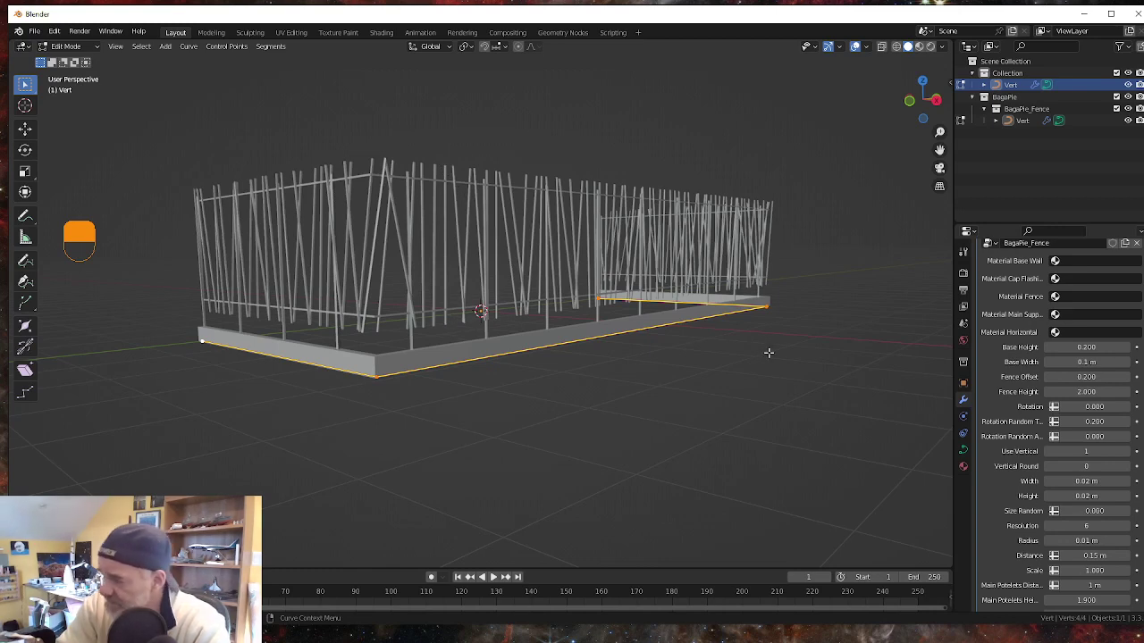
pyautogui.moveTo(473, 391); pyautogui.dragTo(417, 407, button='middle')
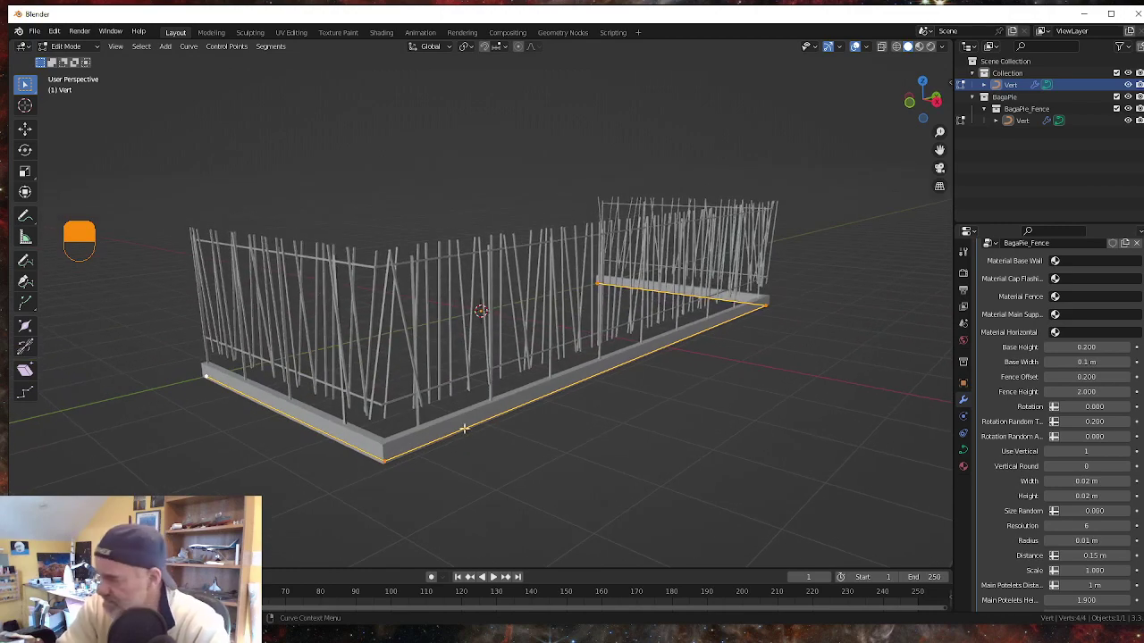
pyautogui.scroll(2, 418, 453)
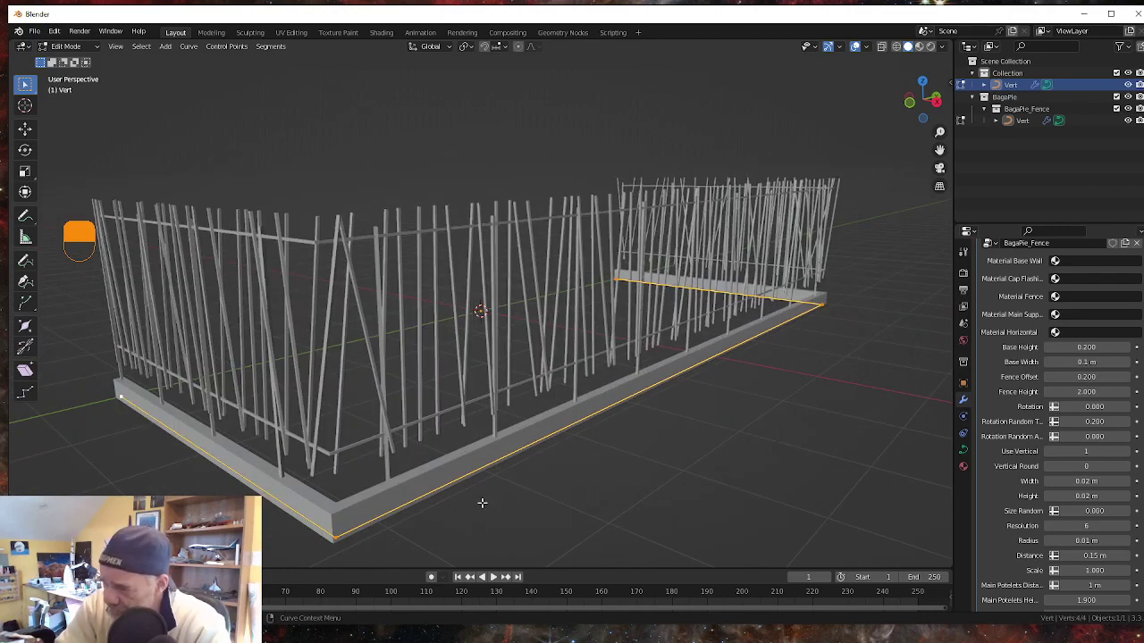
pyautogui.moveTo(483, 503); pyautogui.dragTo(409, 467, button='middle')
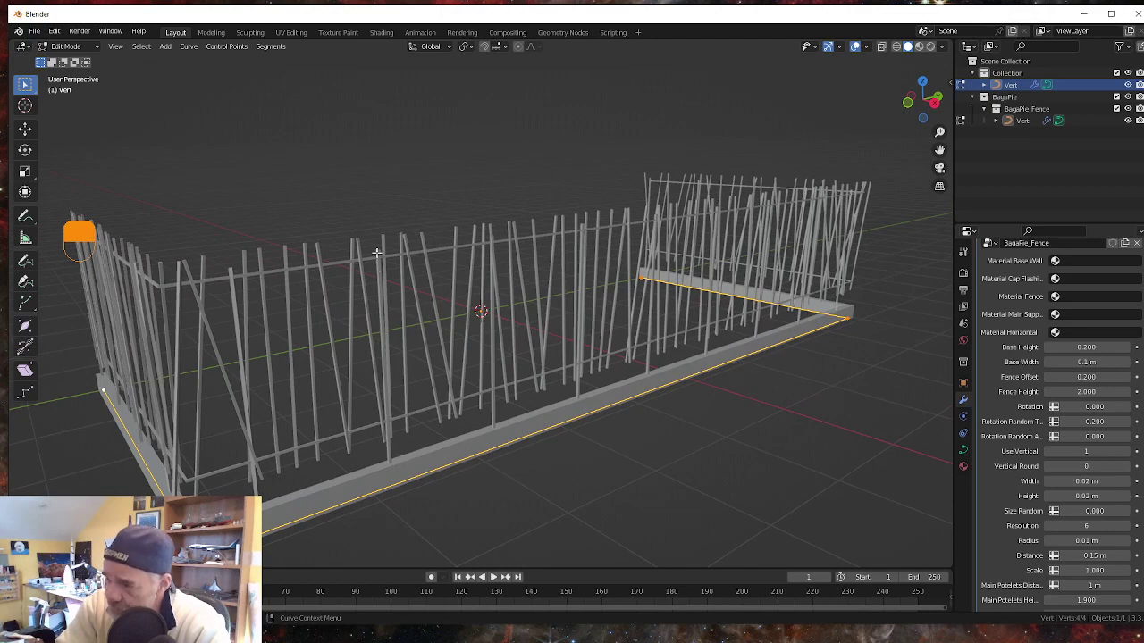
pyautogui.scroll(3, 382, 472)
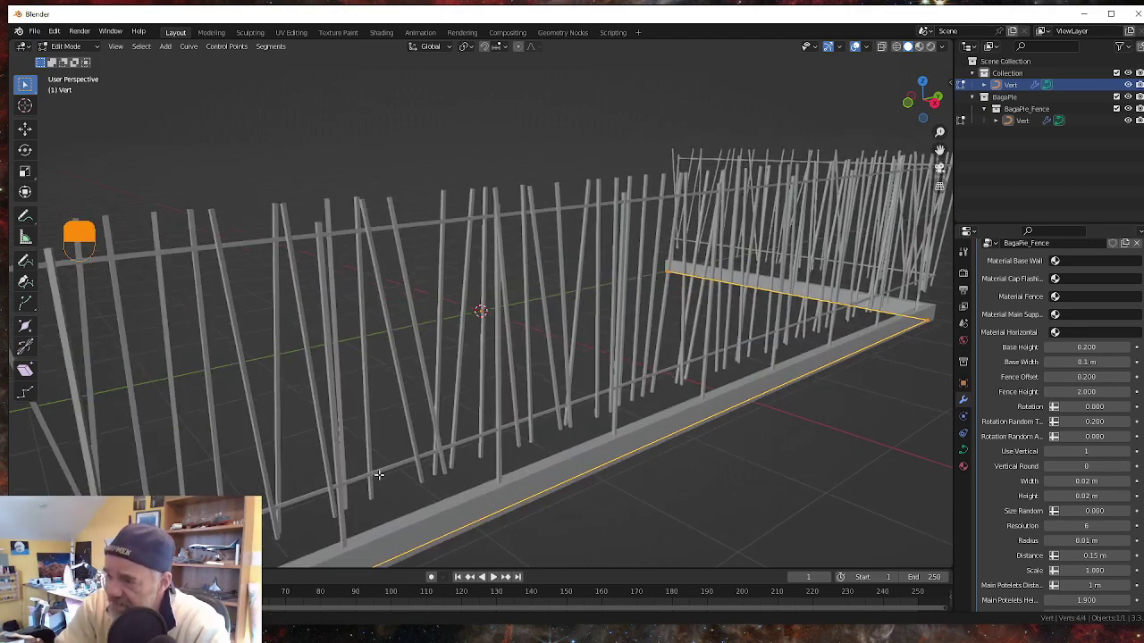
pyautogui.moveTo(378, 475); pyautogui.dragTo(395, 474, button='middle')
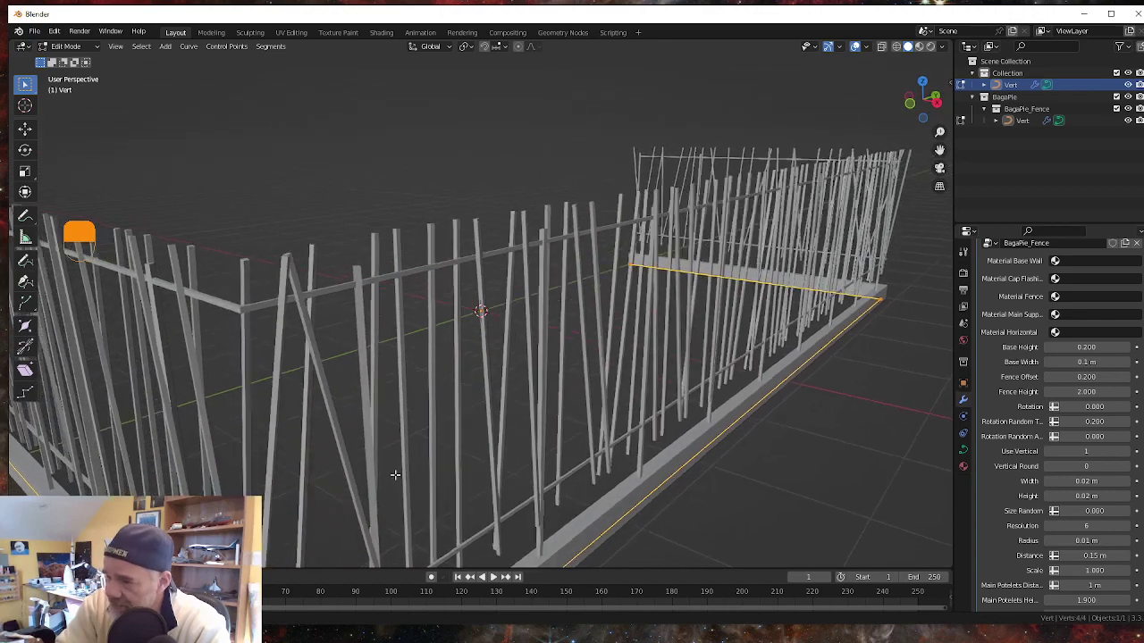
pyautogui.scroll(-4, 395, 474)
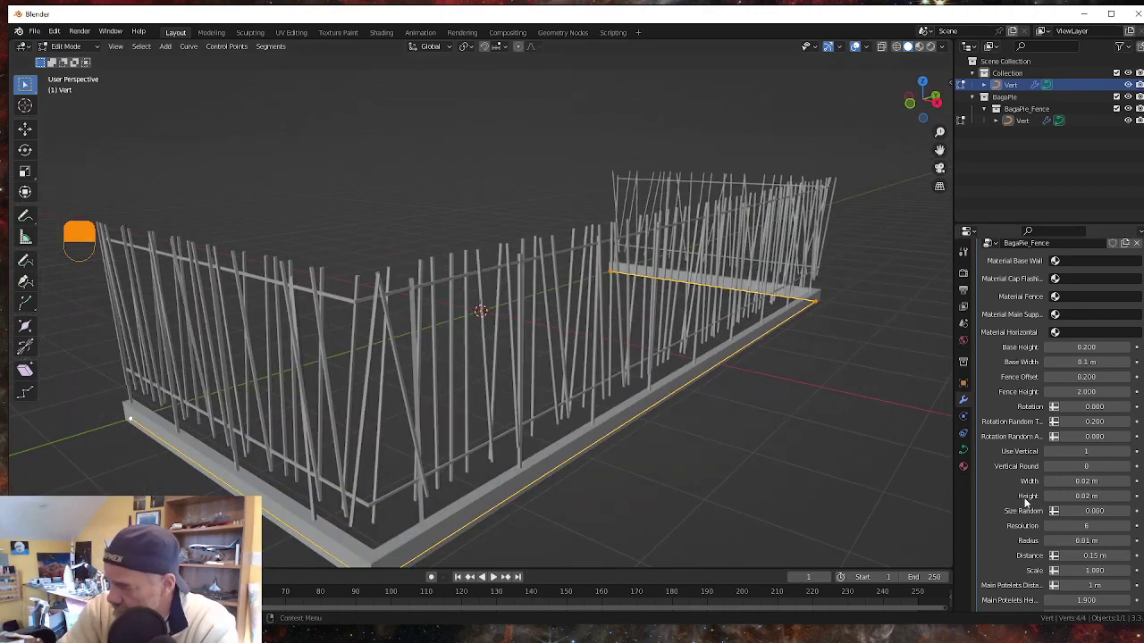
pyautogui.scroll(-2, 1025, 503)
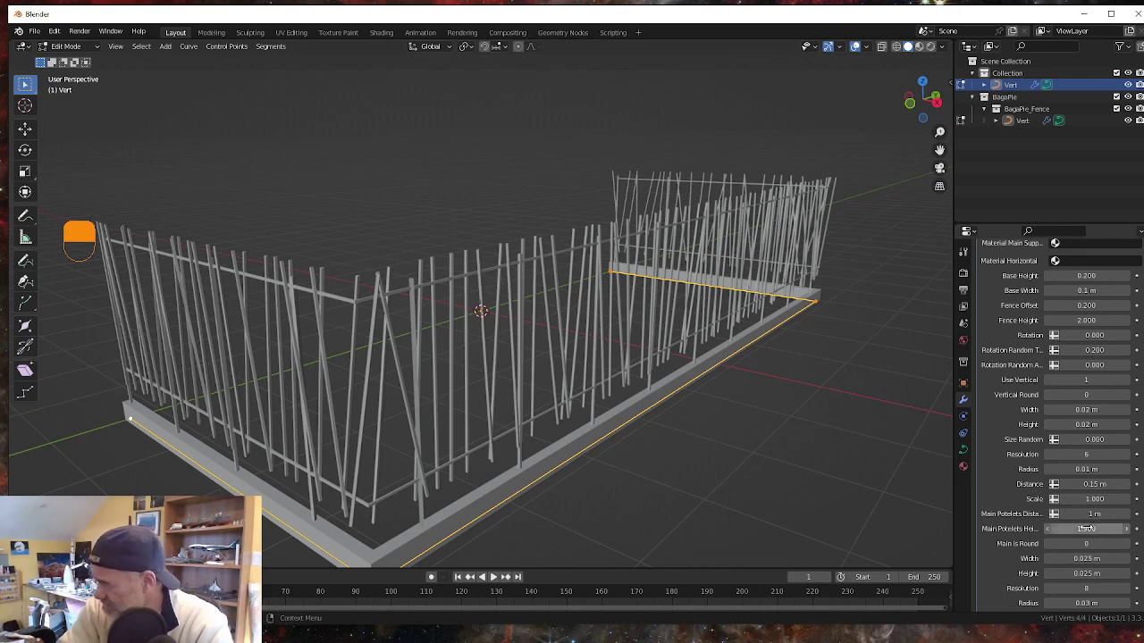
# Try a Main Potelets Height of 1.5 on the fence's main posts and restore it to 1.9.
pyautogui.click(1079, 529)
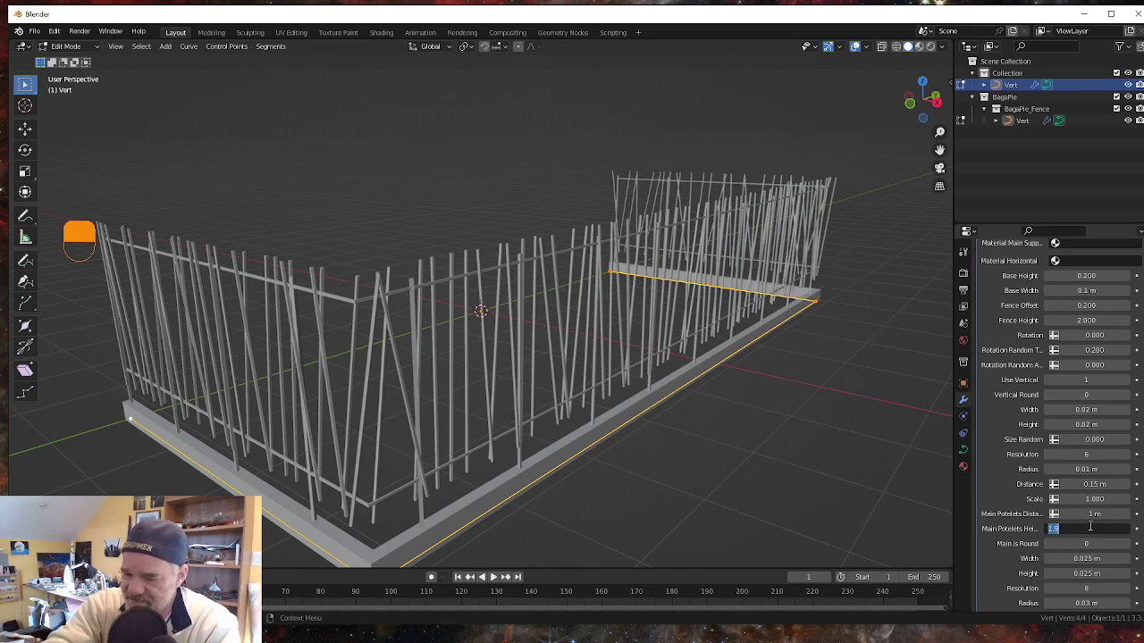
pyautogui.write('1')
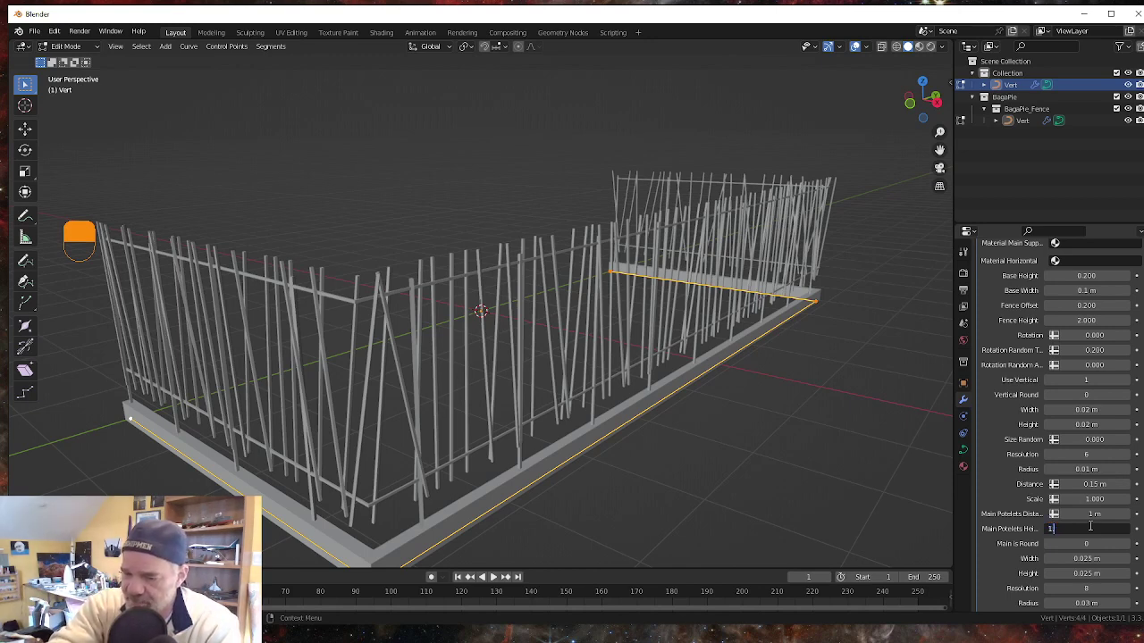
pyautogui.write('.5')
pyautogui.press('Return')
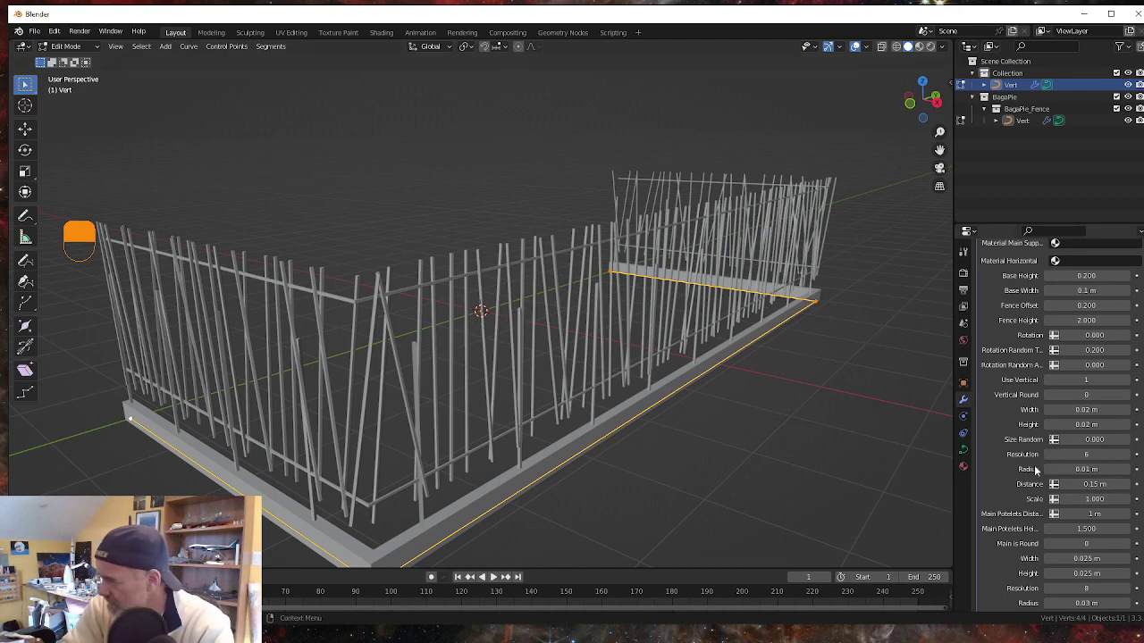
pyautogui.click(1083, 528)
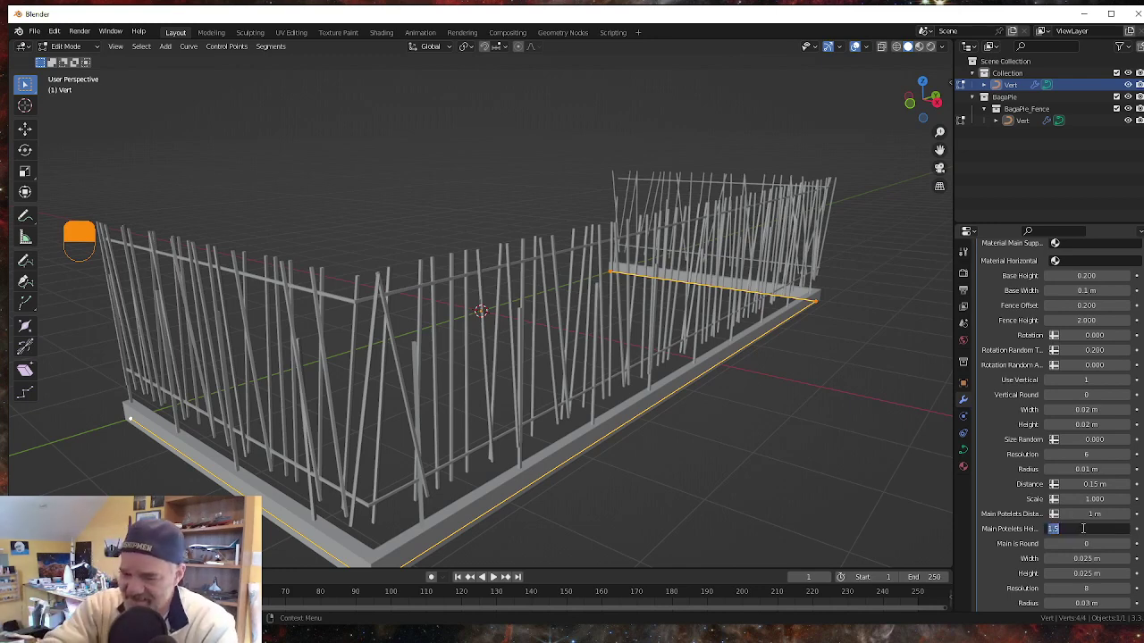
pyautogui.write('1.9')
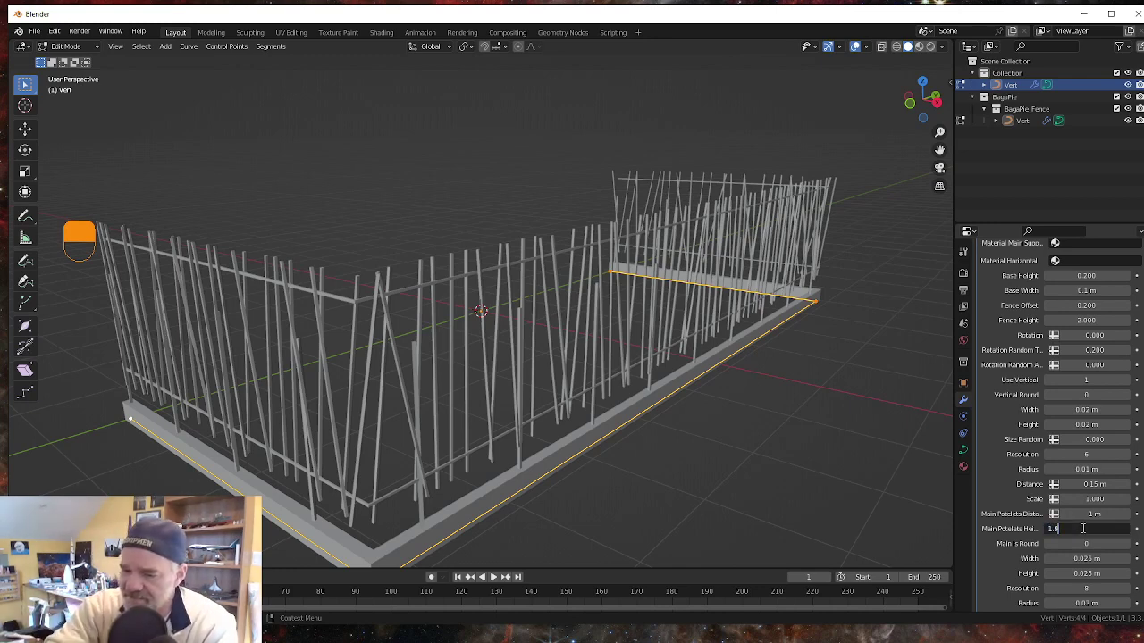
pyautogui.press('Return')
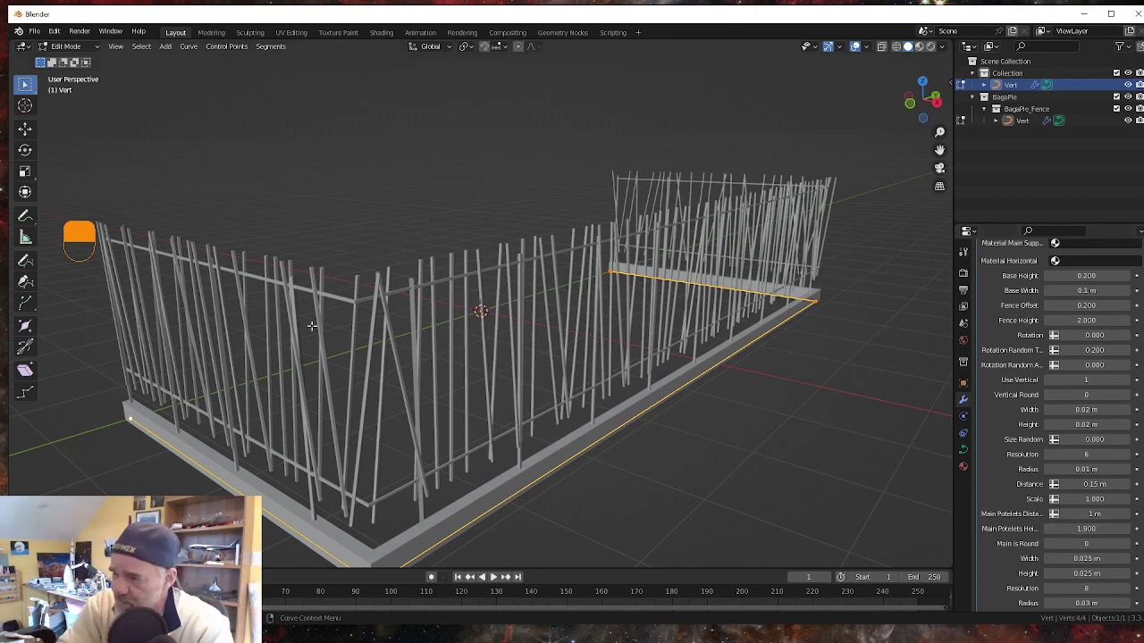
# Straighten the vertical bars by setting the fence's Rotation Random T... parameter to 0.
pyautogui.scroll(3, 407, 295)
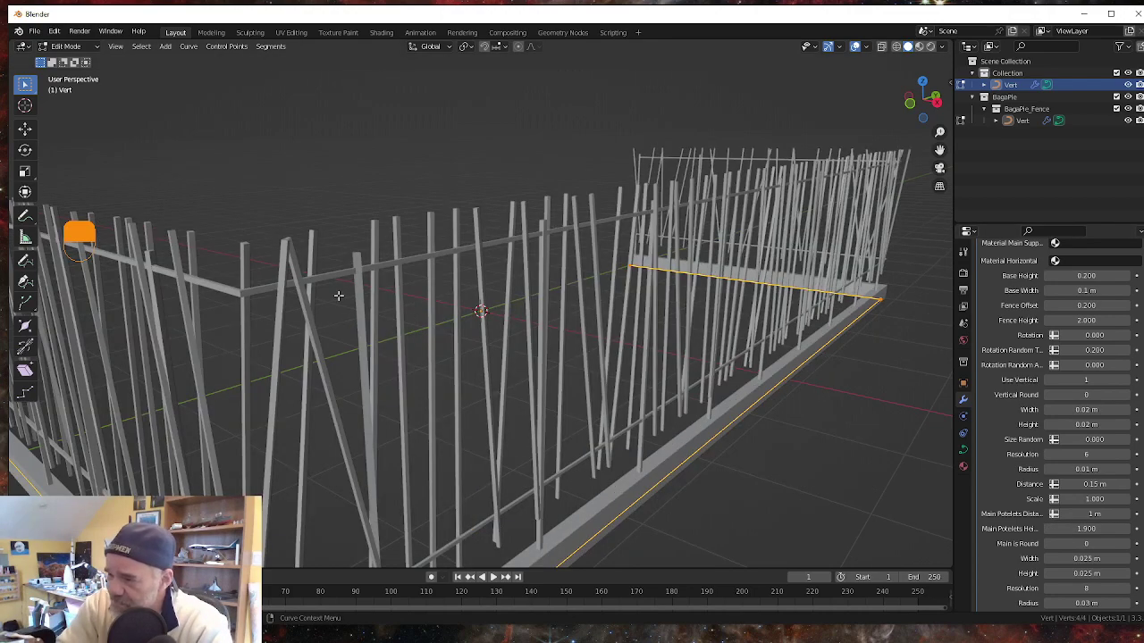
pyautogui.moveTo(355, 274)
pyautogui.mouseDown(button='middle')
pyautogui.moveTo(360, 289)
pyautogui.moveTo(352, 260)
pyautogui.mouseUp(button='middle')
pyautogui.scroll(-6, 629, 438)
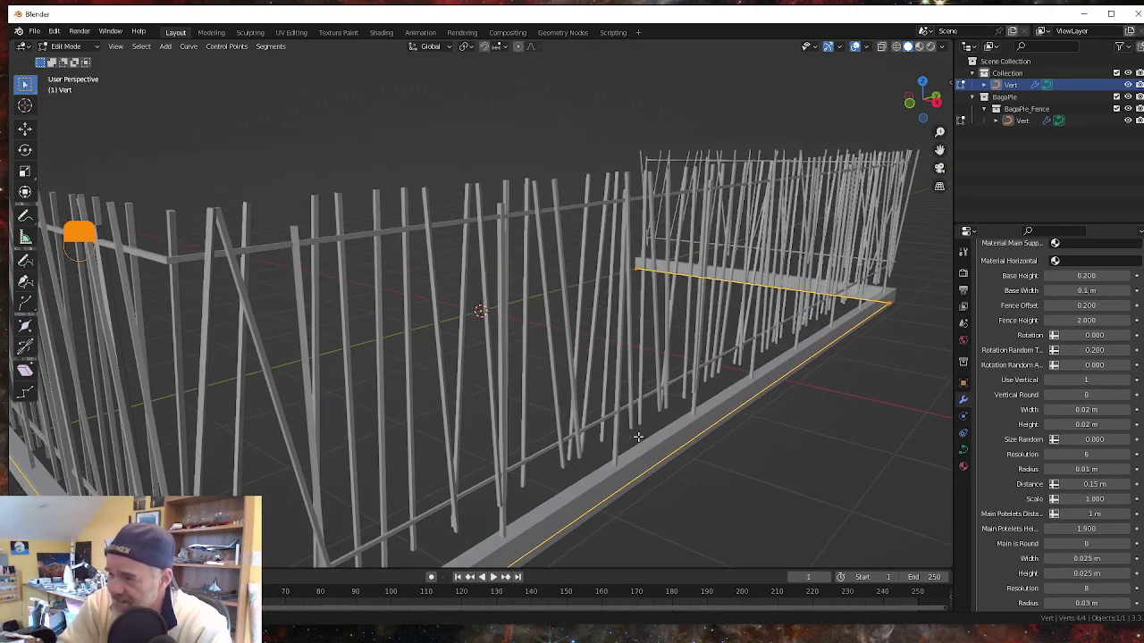
pyautogui.moveTo(628, 438); pyautogui.dragTo(549, 458, button='middle')
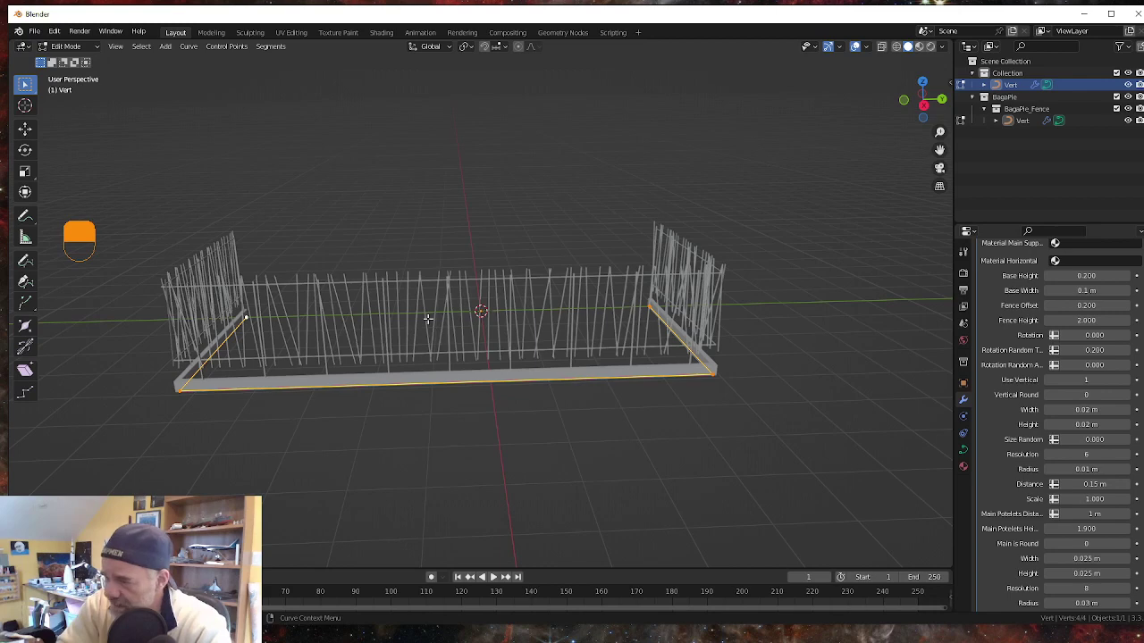
pyautogui.moveTo(464, 388); pyautogui.dragTo(598, 445, button='middle')
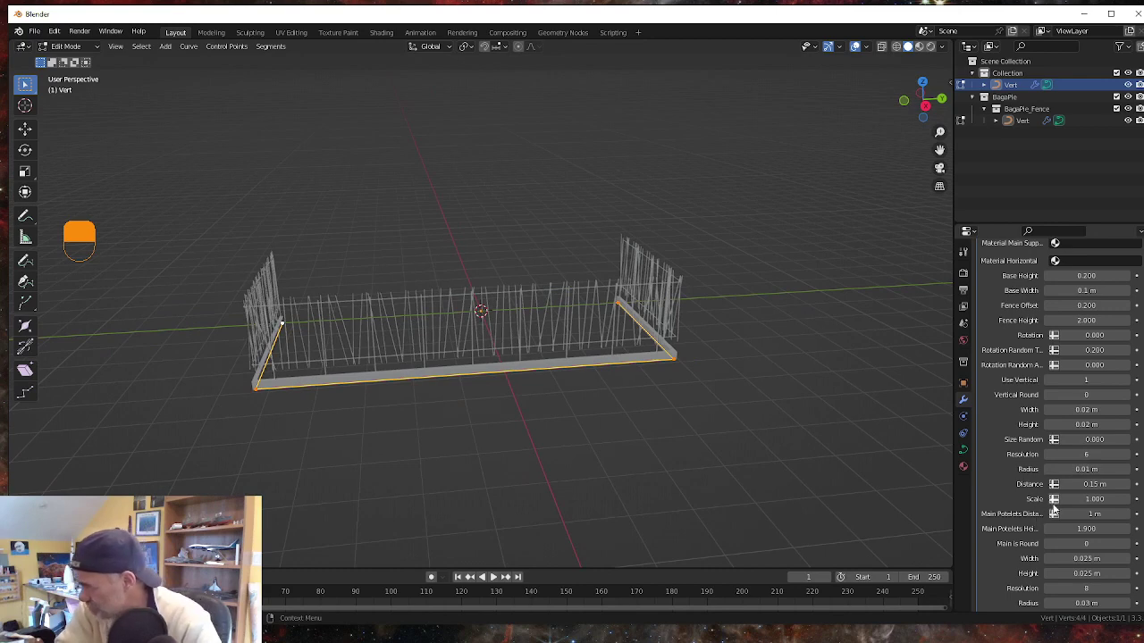
pyautogui.scroll(1, 1035, 388)
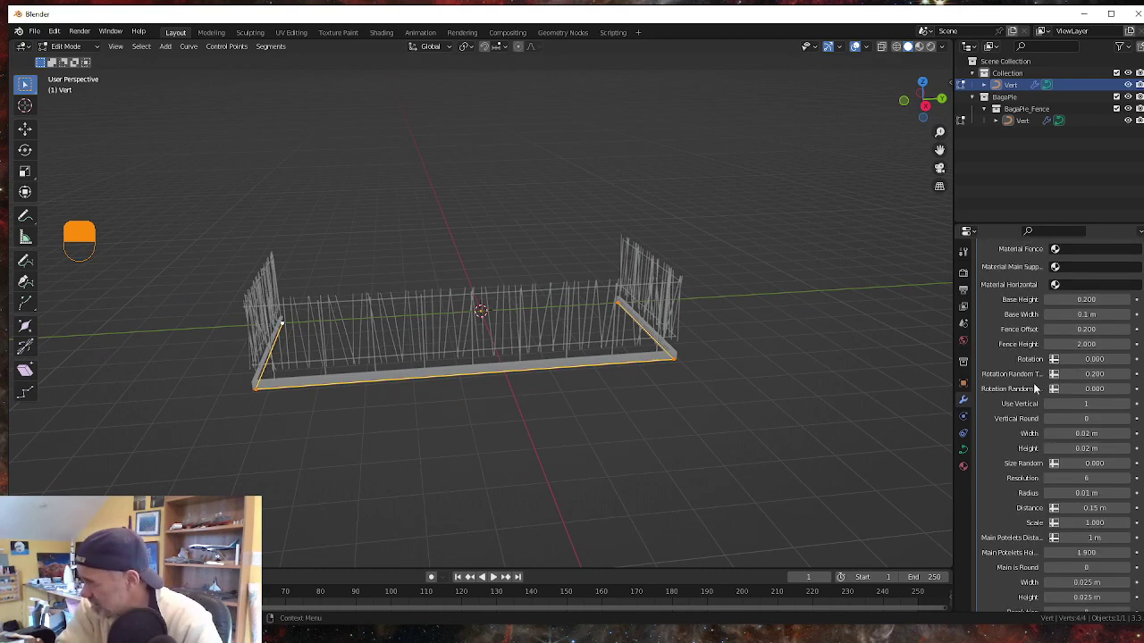
pyautogui.click(1098, 374)
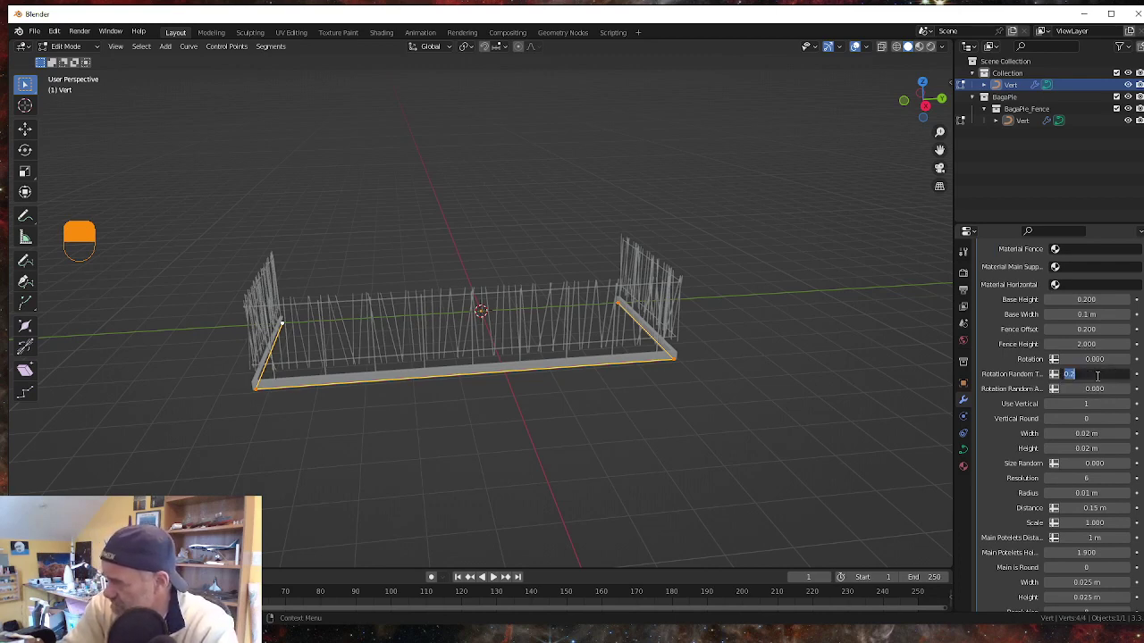
pyautogui.write('0')
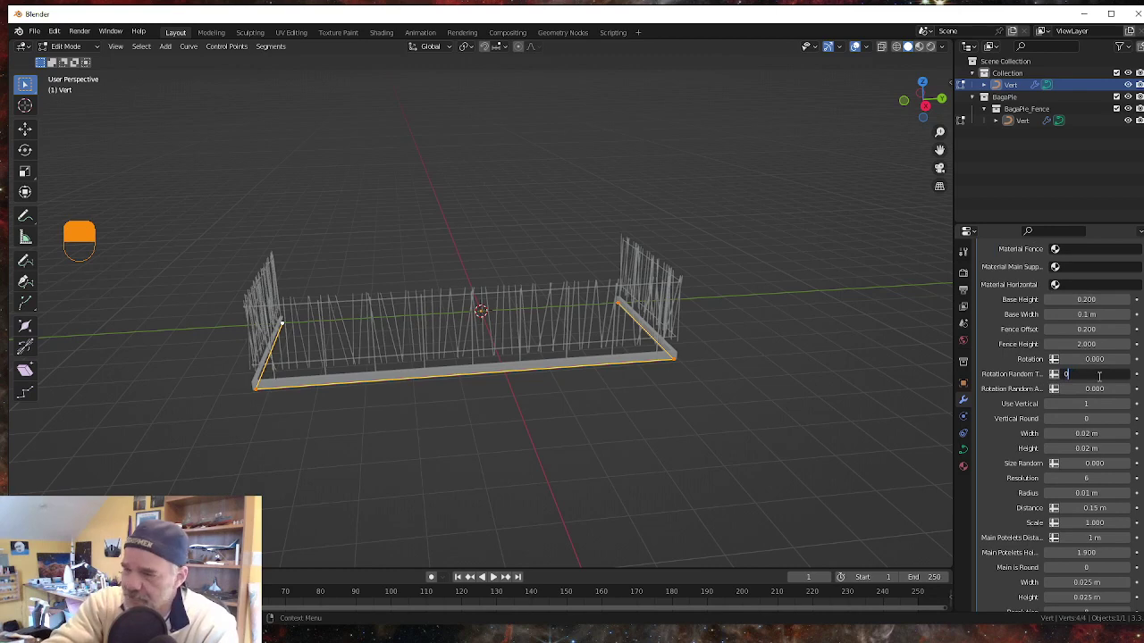
pyautogui.press('Return')
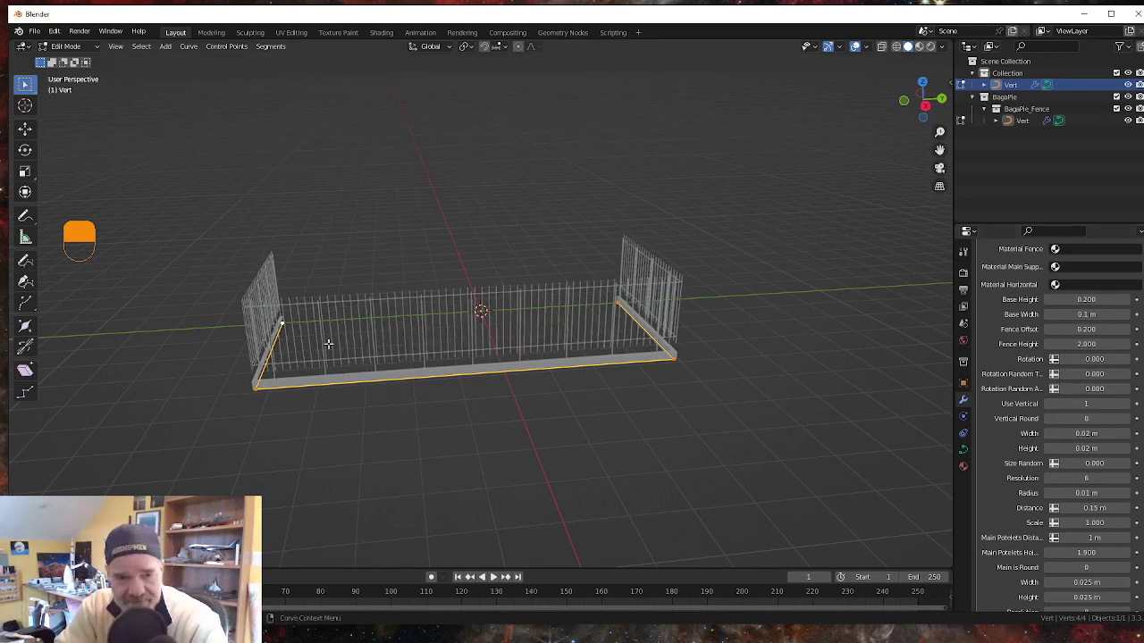
# Make the main posts and vertical bars round by setting Main is Round and Vertical Round to 1.
pyautogui.scroll(2, 353, 370)
pyautogui.moveTo(395, 400); pyautogui.dragTo(455, 396, button='middle')
pyautogui.scroll(3, 437, 420)
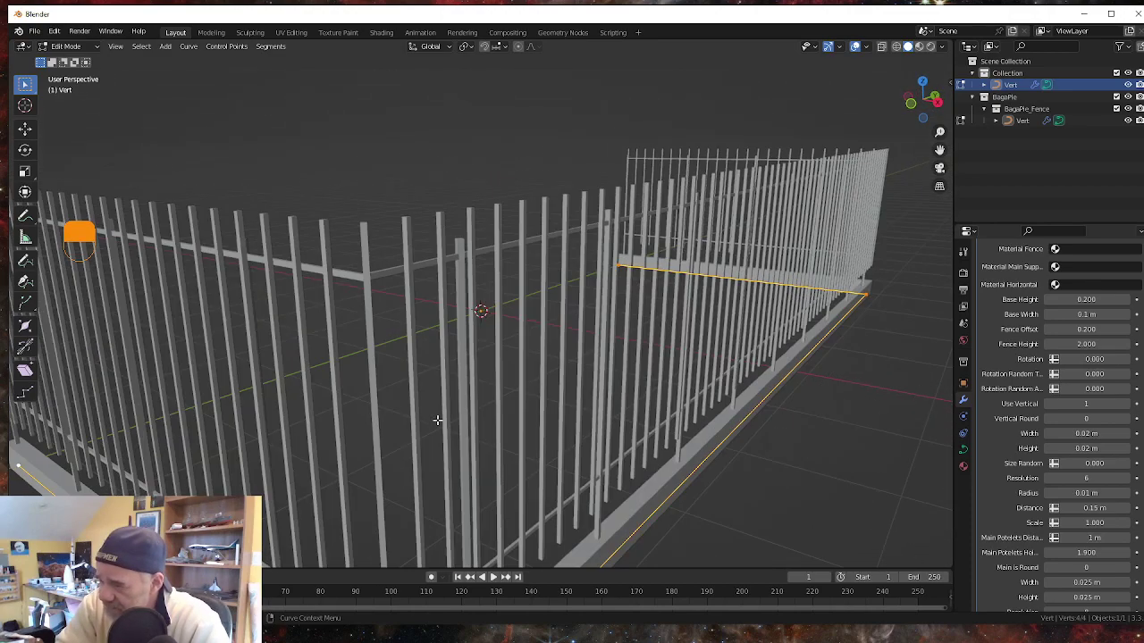
pyautogui.scroll(-3, 437, 420)
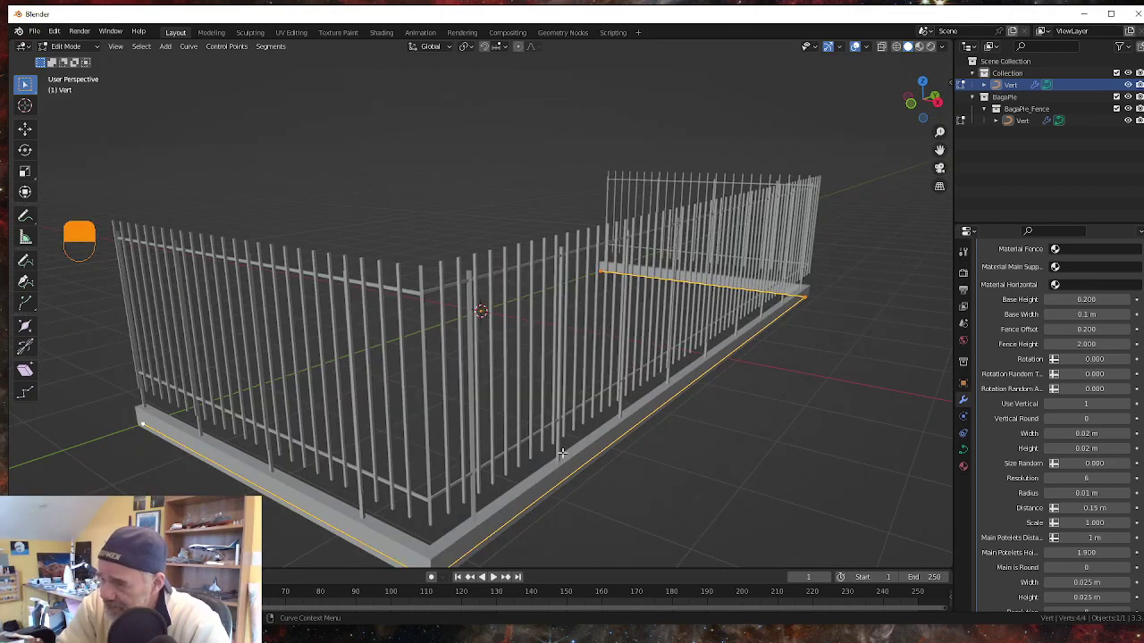
pyautogui.scroll(2, 650, 497)
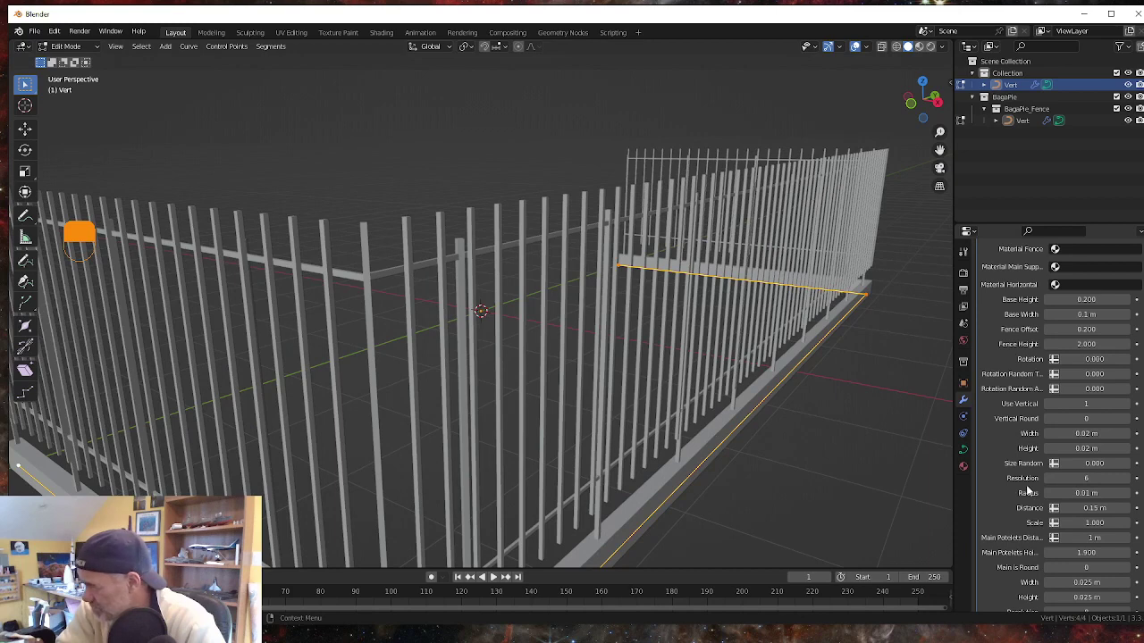
pyautogui.scroll(-2, 1028, 490)
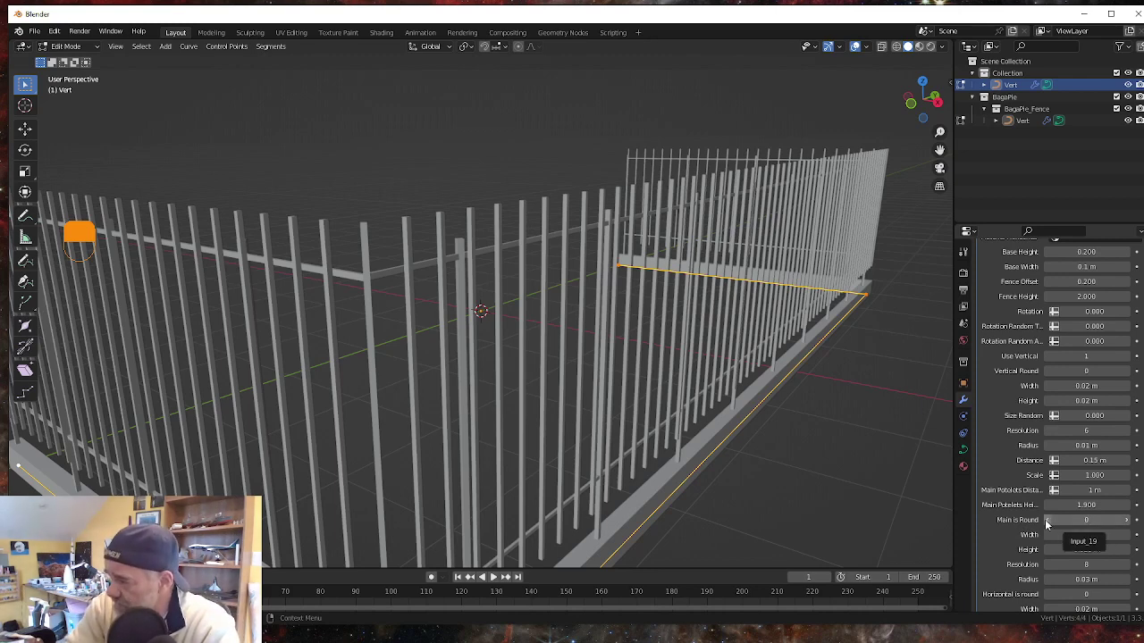
pyautogui.click(1129, 522)
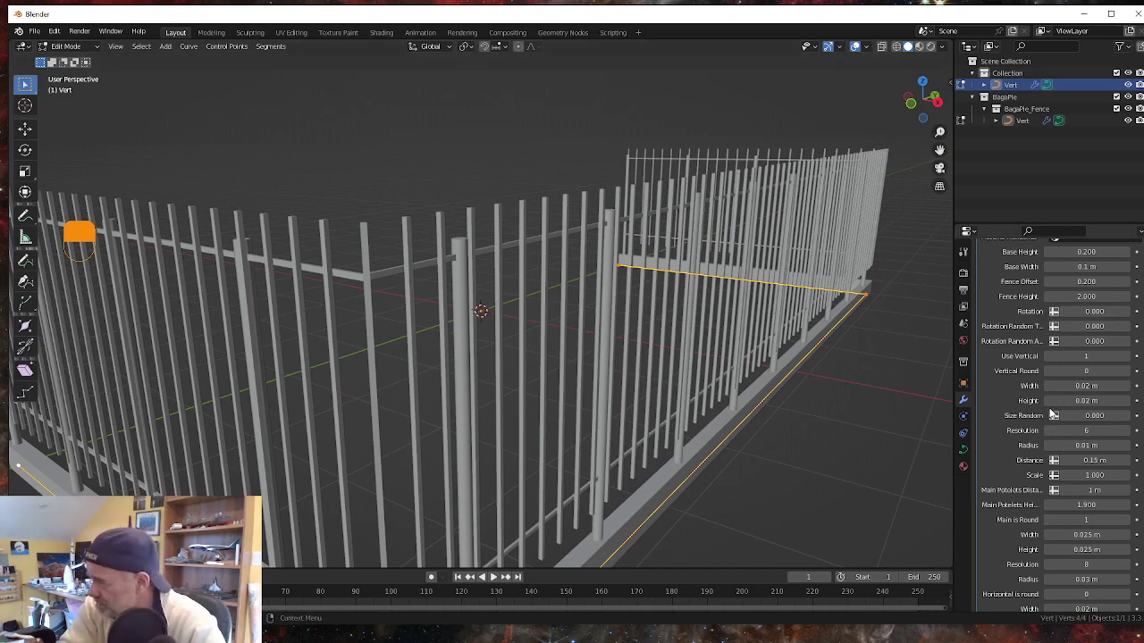
pyautogui.scroll(1, 1078, 460)
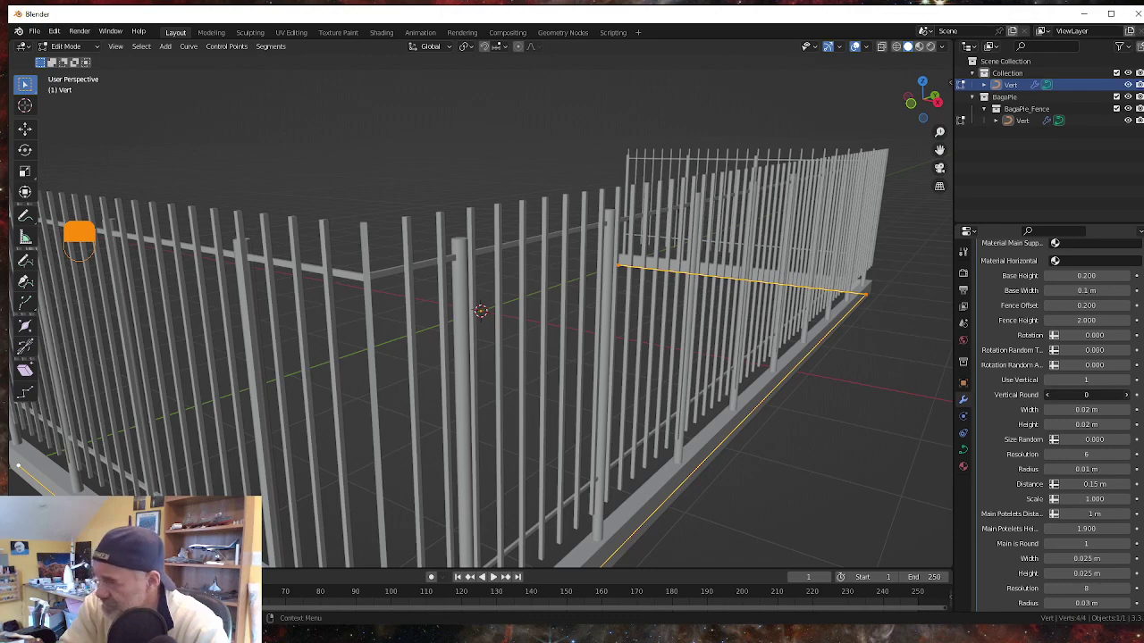
pyautogui.click(1128, 396)
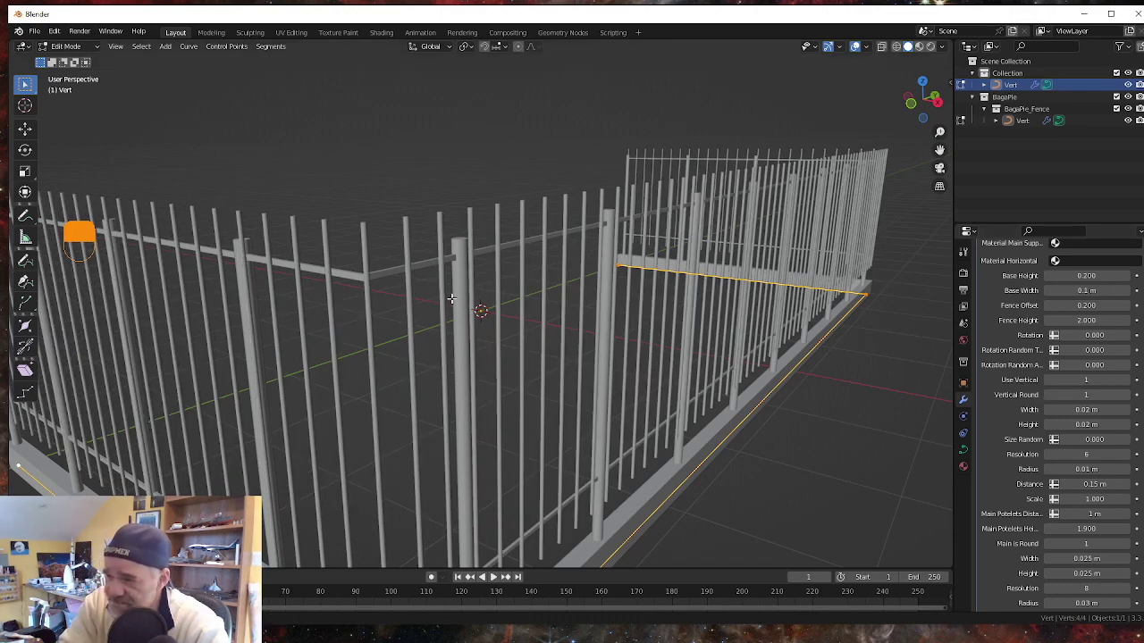
# Make the fence's horizontal rails round by setting Horizontal is round to 1.
pyautogui.moveTo(451, 305); pyautogui.dragTo(463, 298, button='middle')
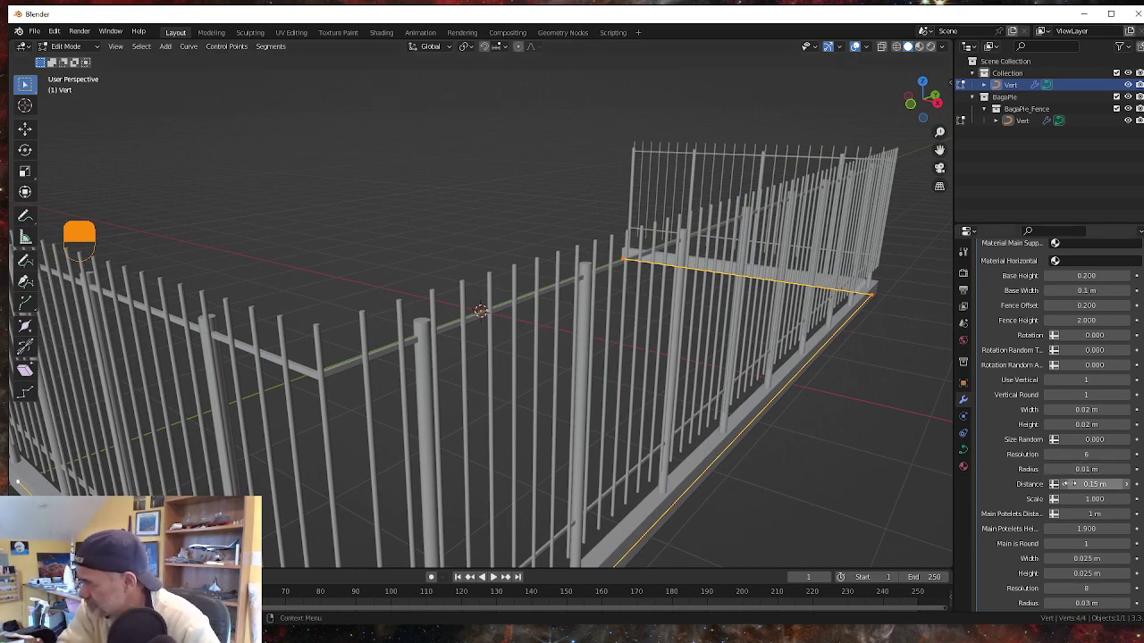
pyautogui.scroll(1, 1066, 480)
pyautogui.scroll(-5, 1069, 480)
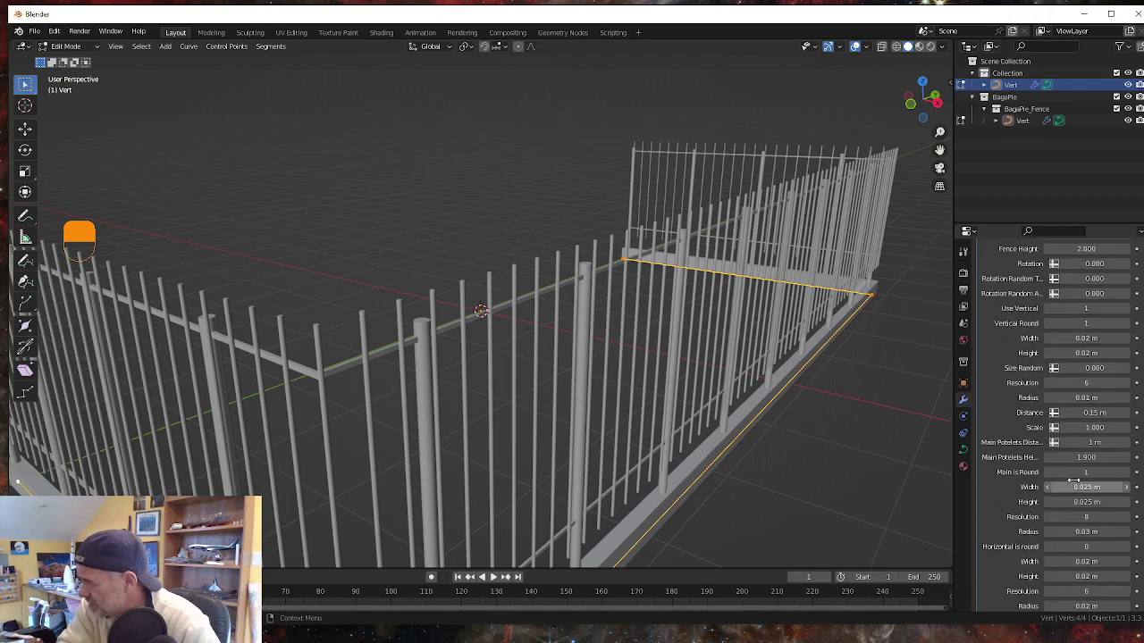
pyautogui.scroll(-4, 1067, 463)
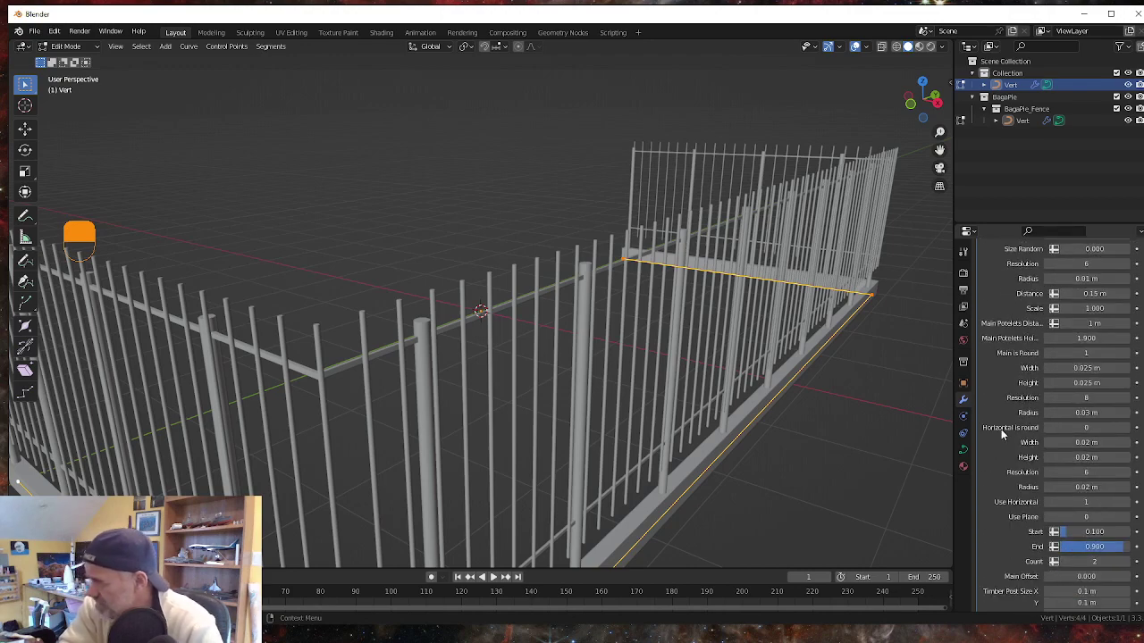
pyautogui.click(1128, 430)
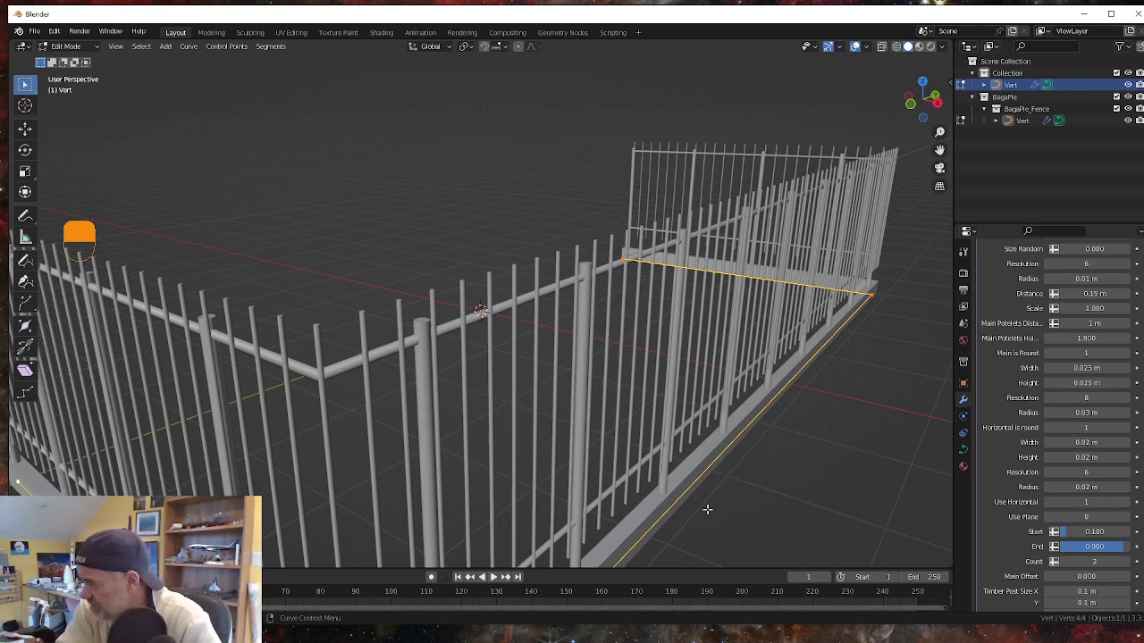
# Fill the fence with solid panels between the rails by setting Use Plane to 1.
pyautogui.scroll(-2, 1027, 496)
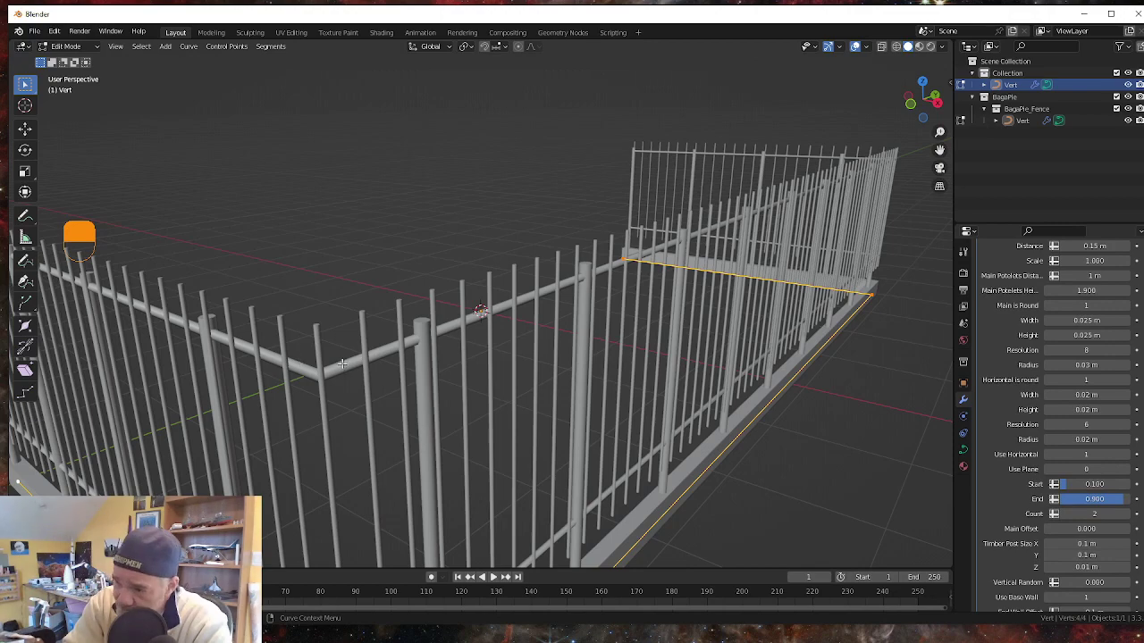
pyautogui.scroll(-2, 426, 409)
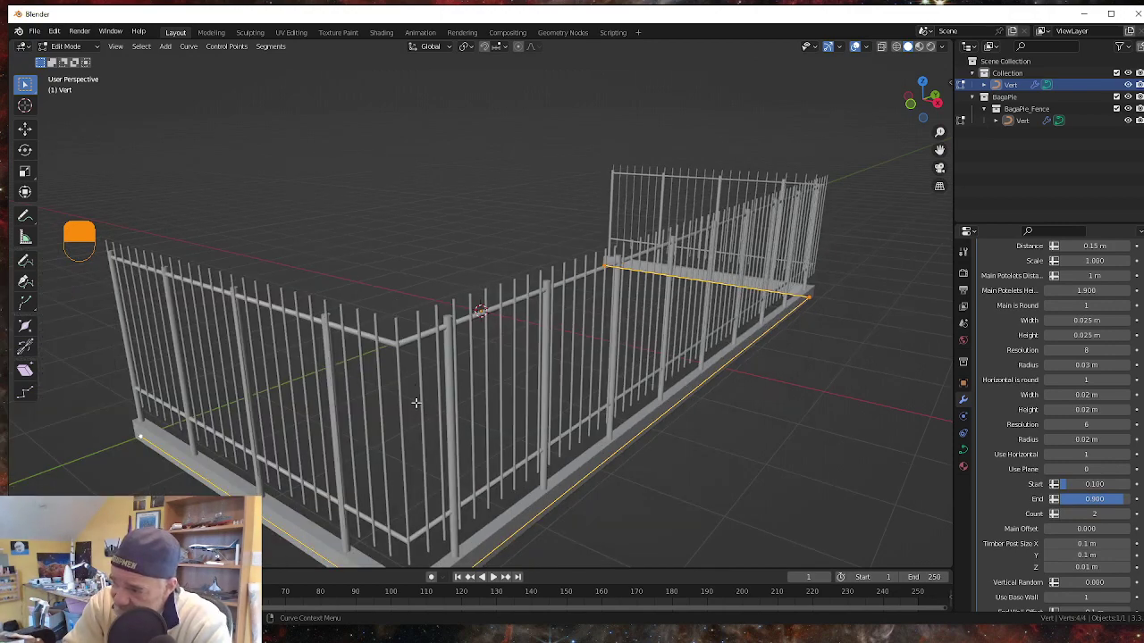
pyautogui.click(1127, 470)
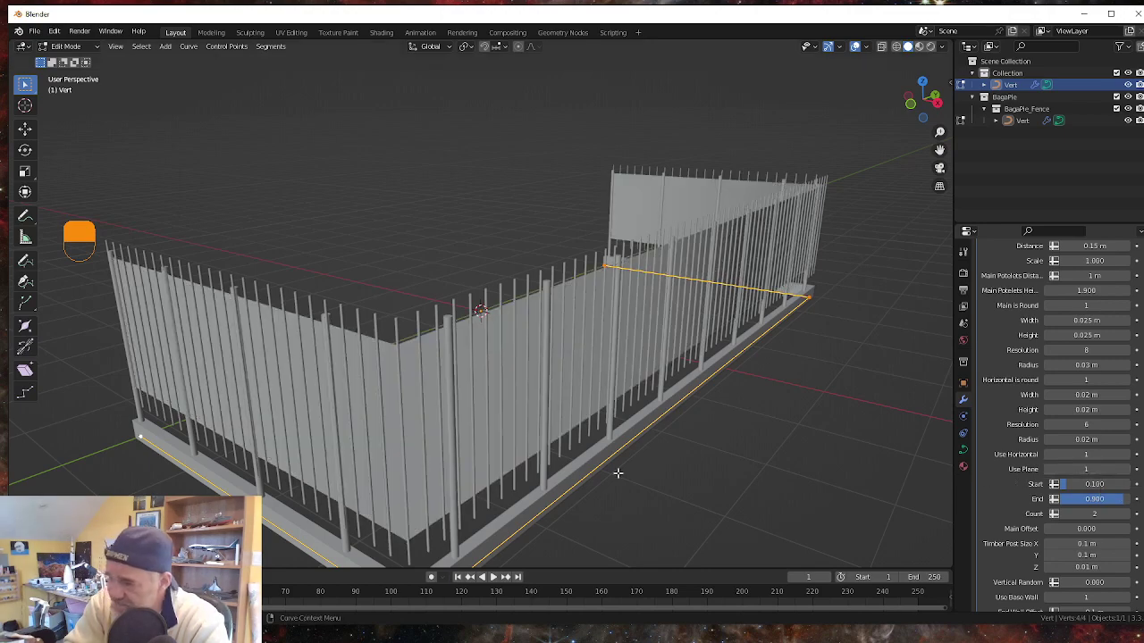
pyautogui.moveTo(469, 394); pyautogui.dragTo(425, 400, button='middle')
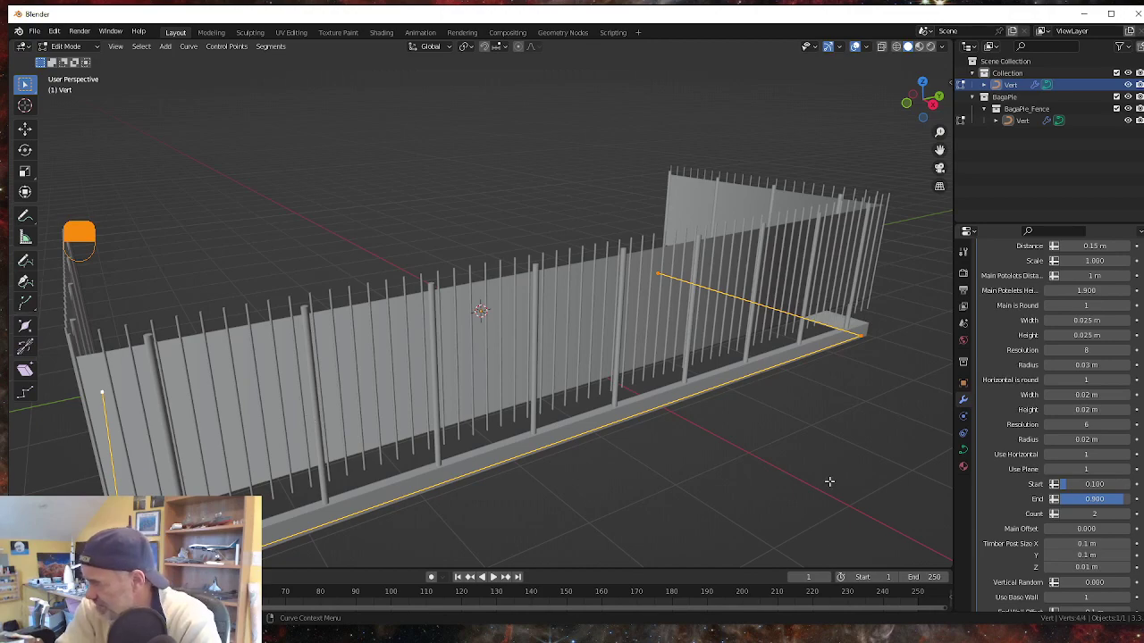
pyautogui.scroll(-3, 661, 435)
pyautogui.moveTo(536, 429); pyautogui.dragTo(487, 451, button='middle')
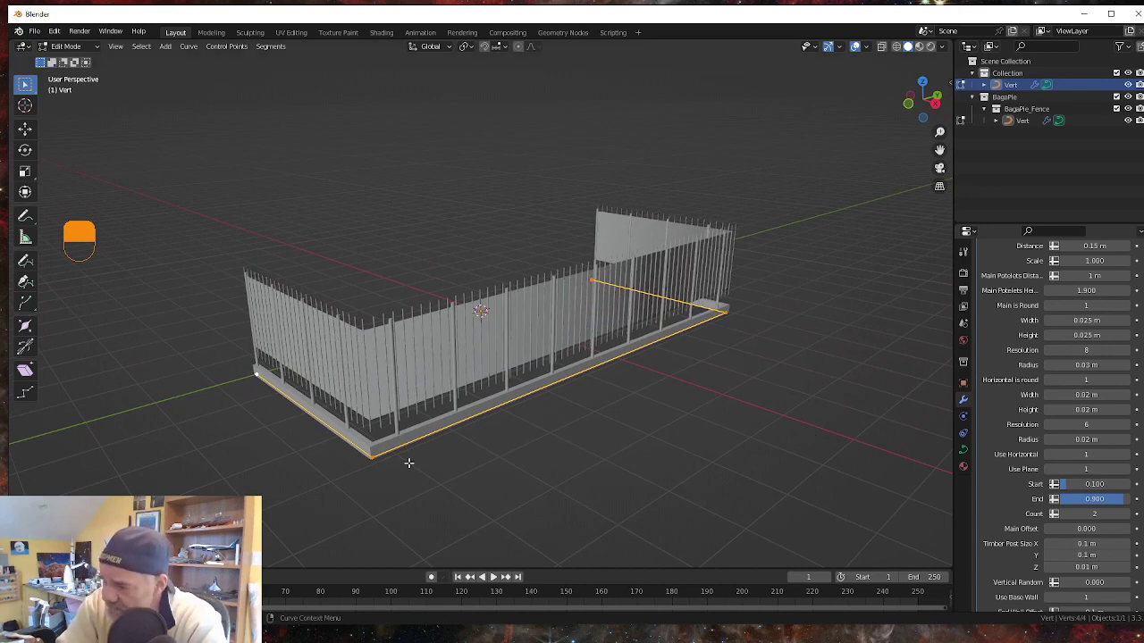
# Preview the paneled fence in Rendered and Material Preview shading, examining it from different angles.
pyautogui.scroll(1, 416, 465)
pyautogui.scroll(-1, 416, 464)
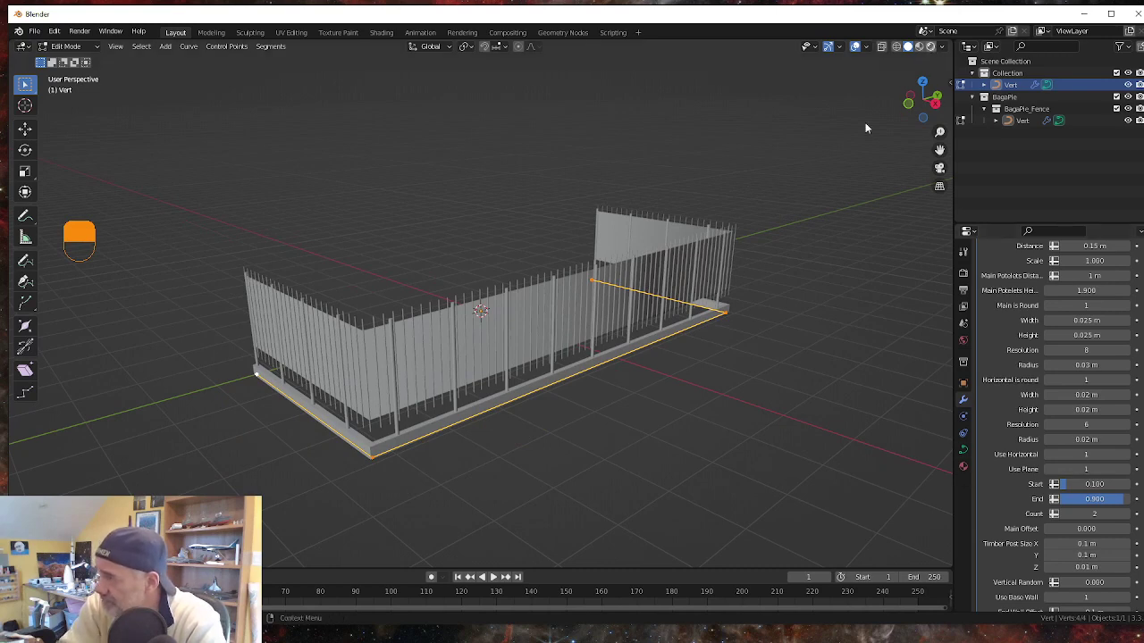
pyautogui.scroll(1, 495, 361)
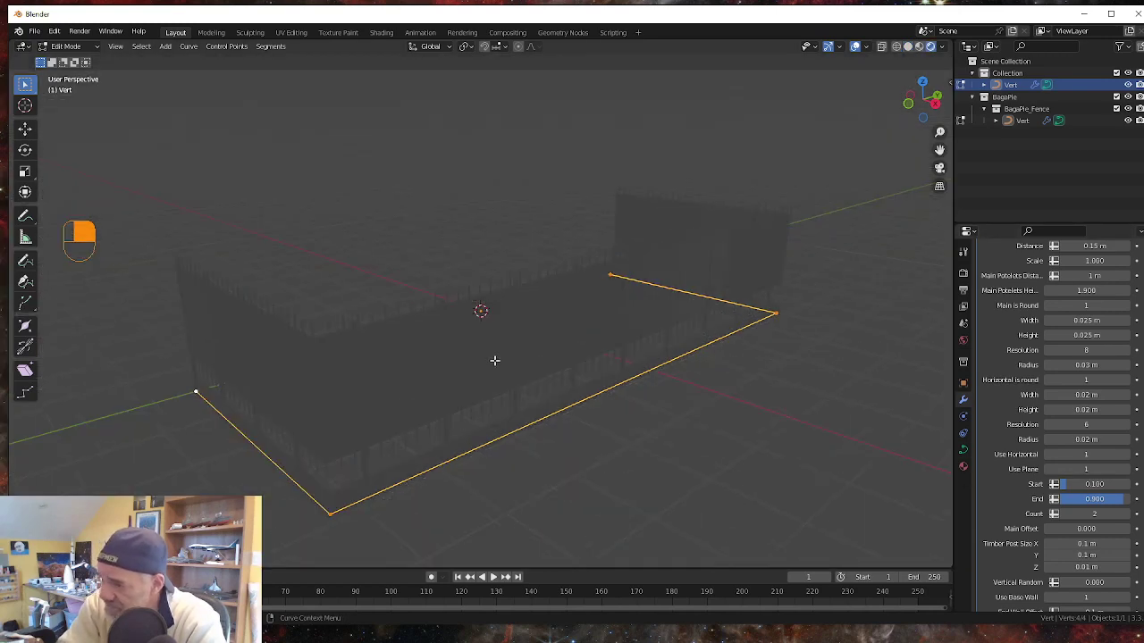
pyautogui.moveTo(495, 361); pyautogui.dragTo(529, 393, button='middle')
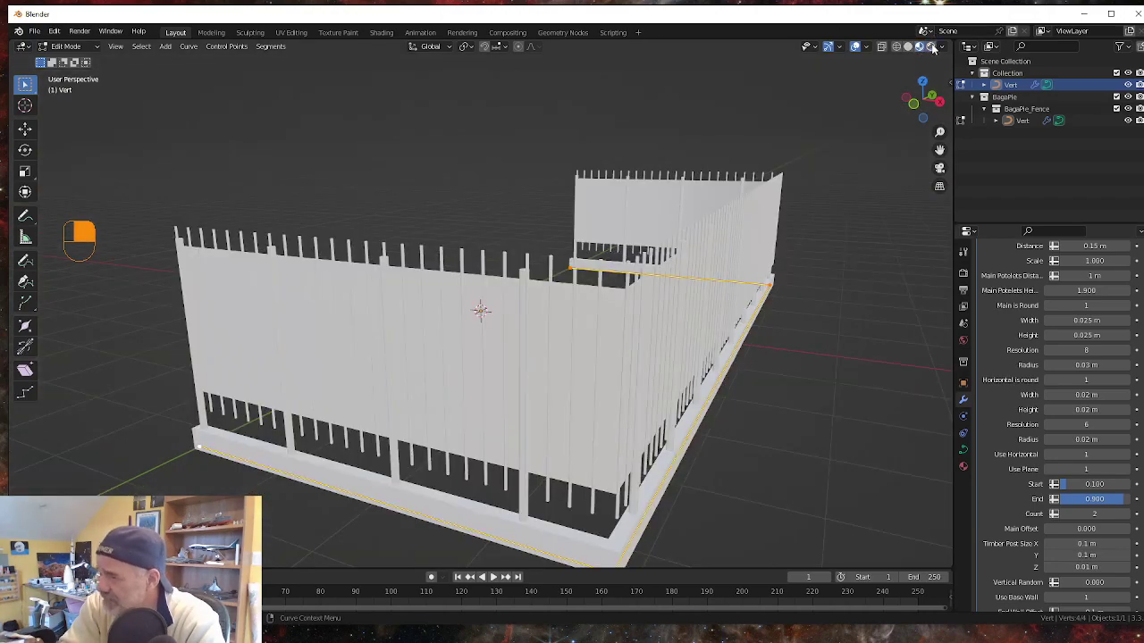
pyautogui.moveTo(887, 116); pyautogui.dragTo(872, 115, button='middle')
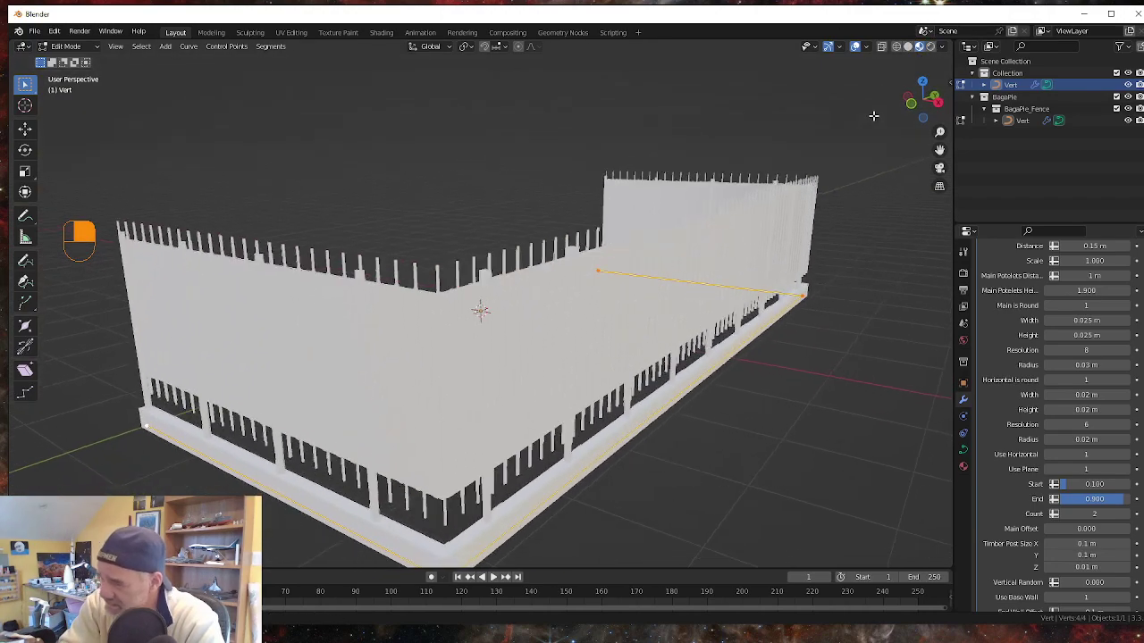
pyautogui.scroll(-3, 873, 116)
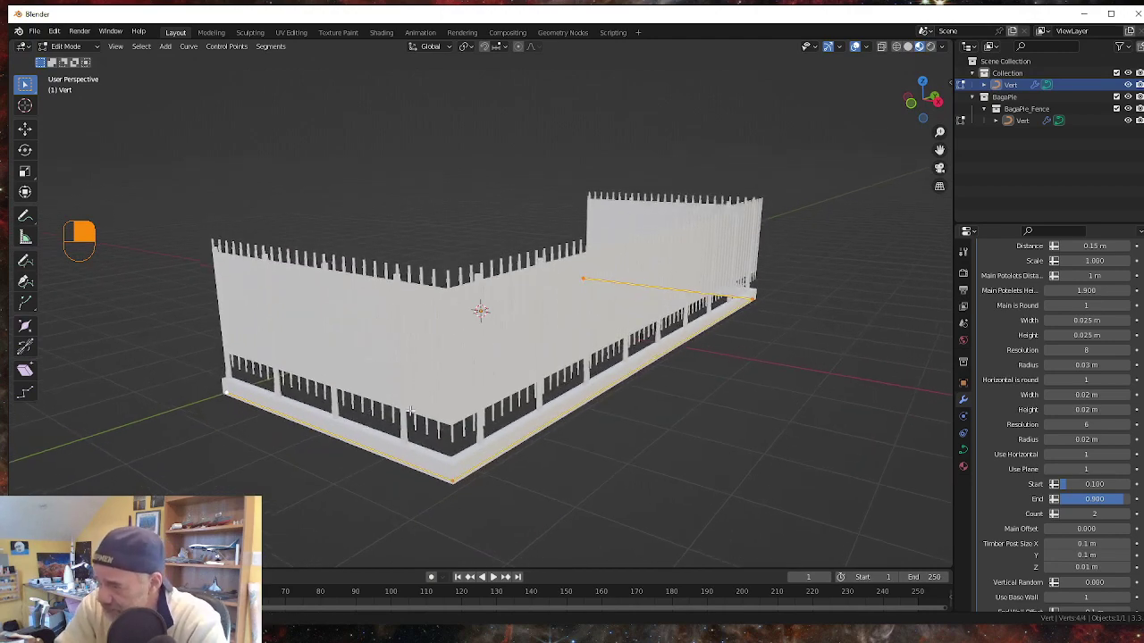
# Create a new material on the fence curve and name it concrete.
pyautogui.moveTo(411, 411); pyautogui.dragTo(663, 192, button='middle')
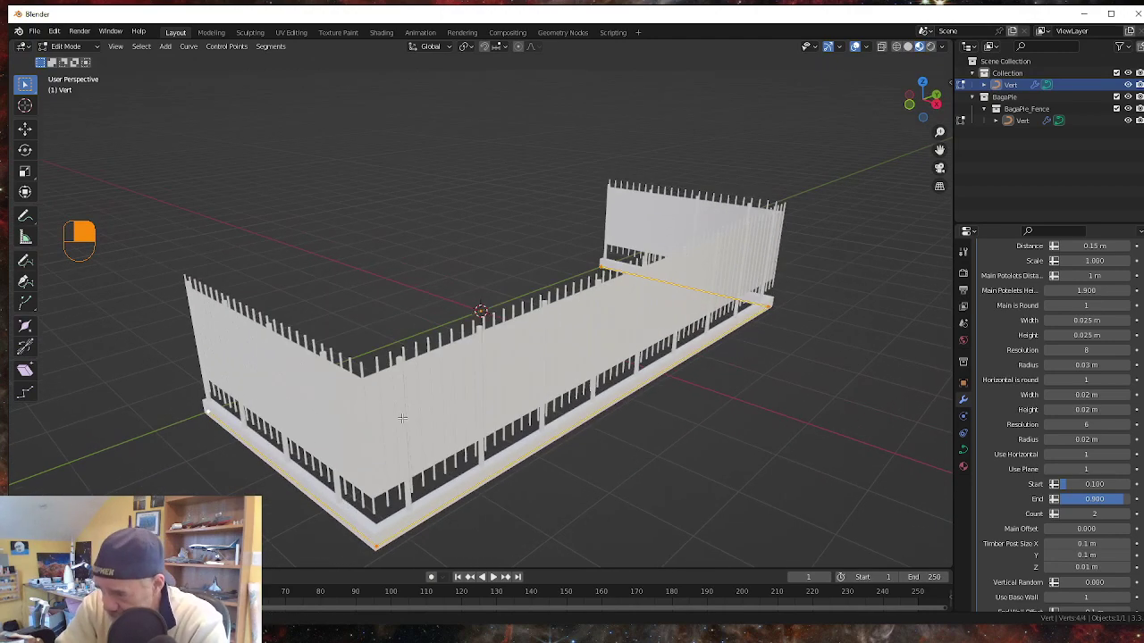
pyautogui.click(963, 467)
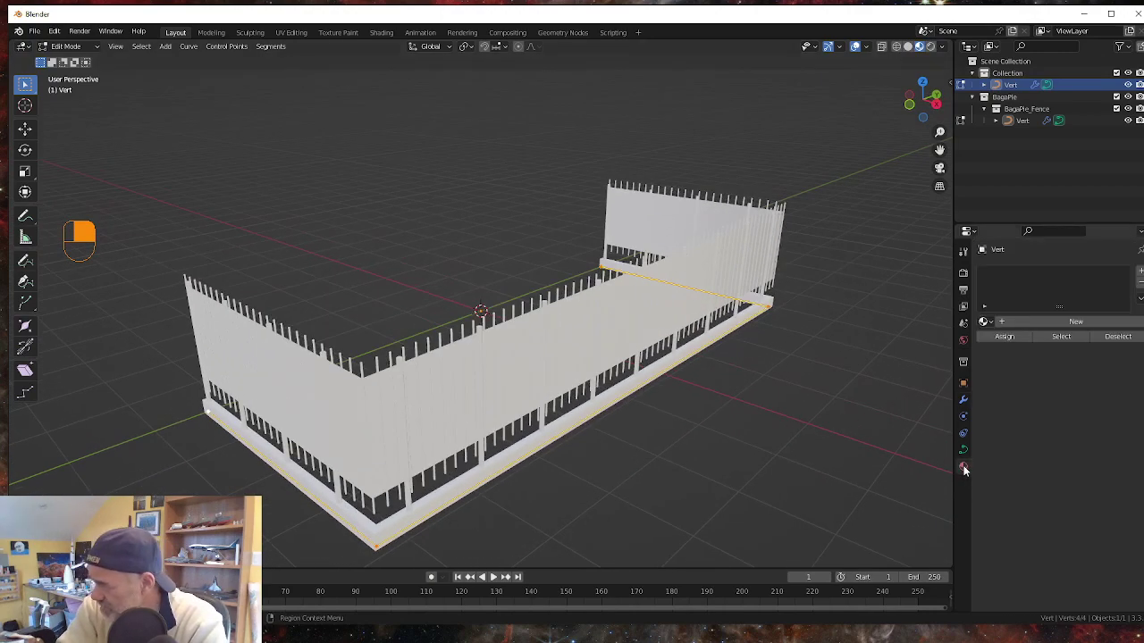
pyautogui.click(1049, 323)
pyautogui.doubleClick(1050, 321)
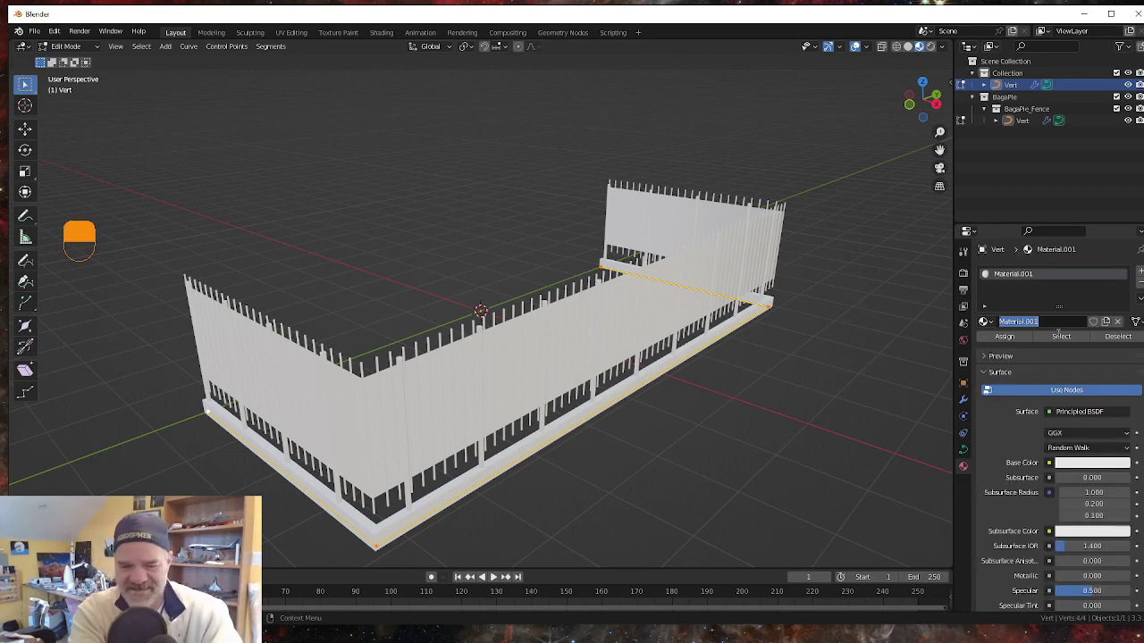
pyautogui.write('con')
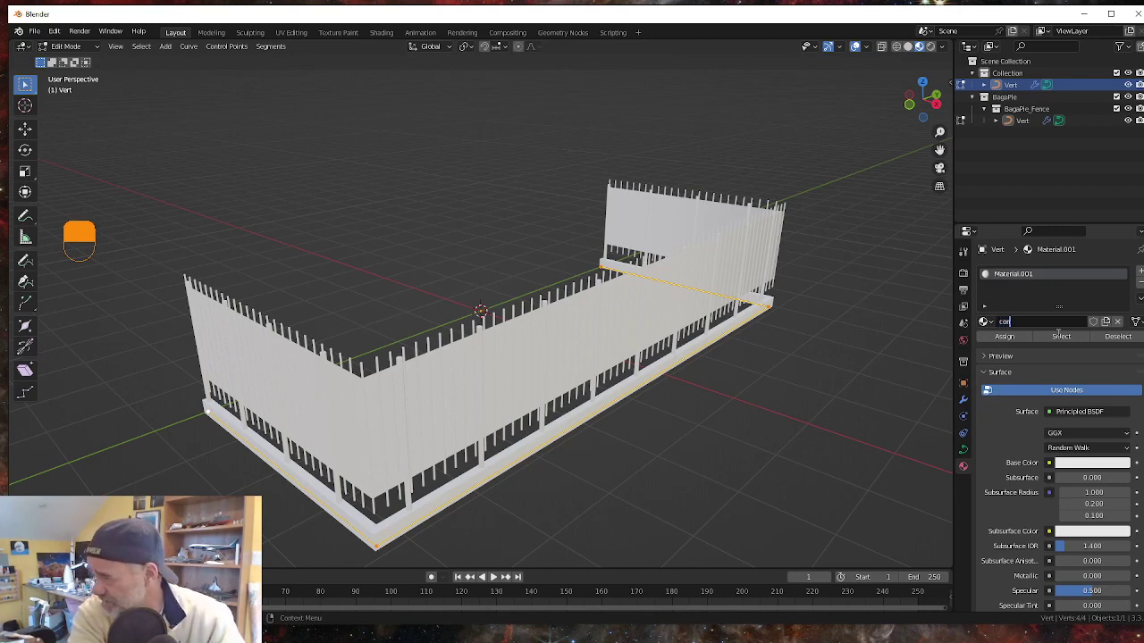
pyautogui.write('crete')
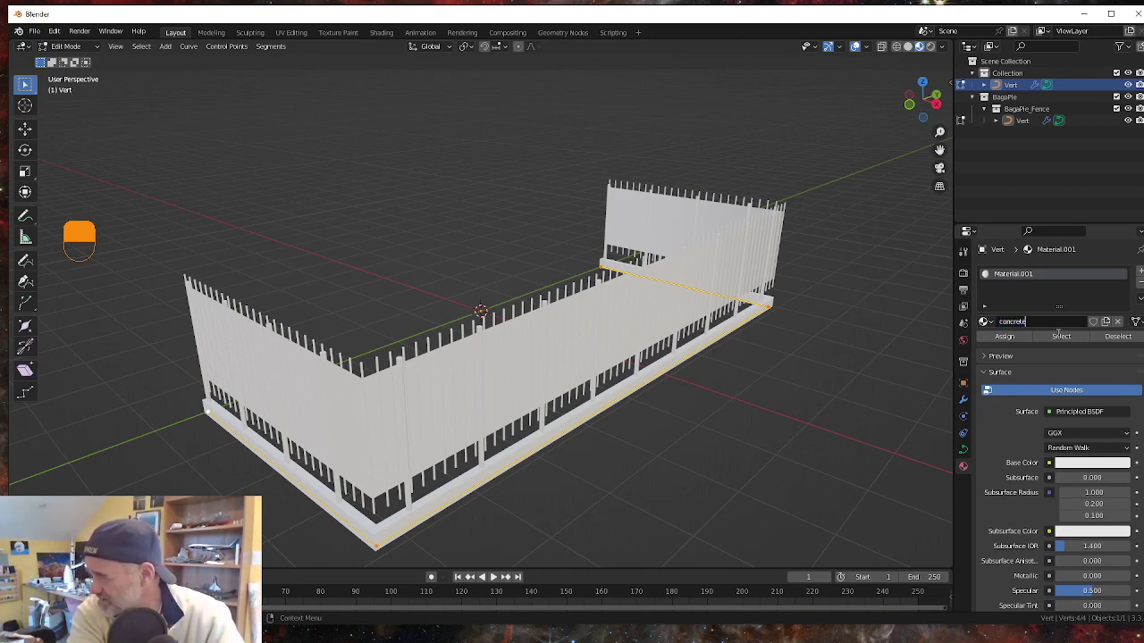
pyautogui.press('Return')
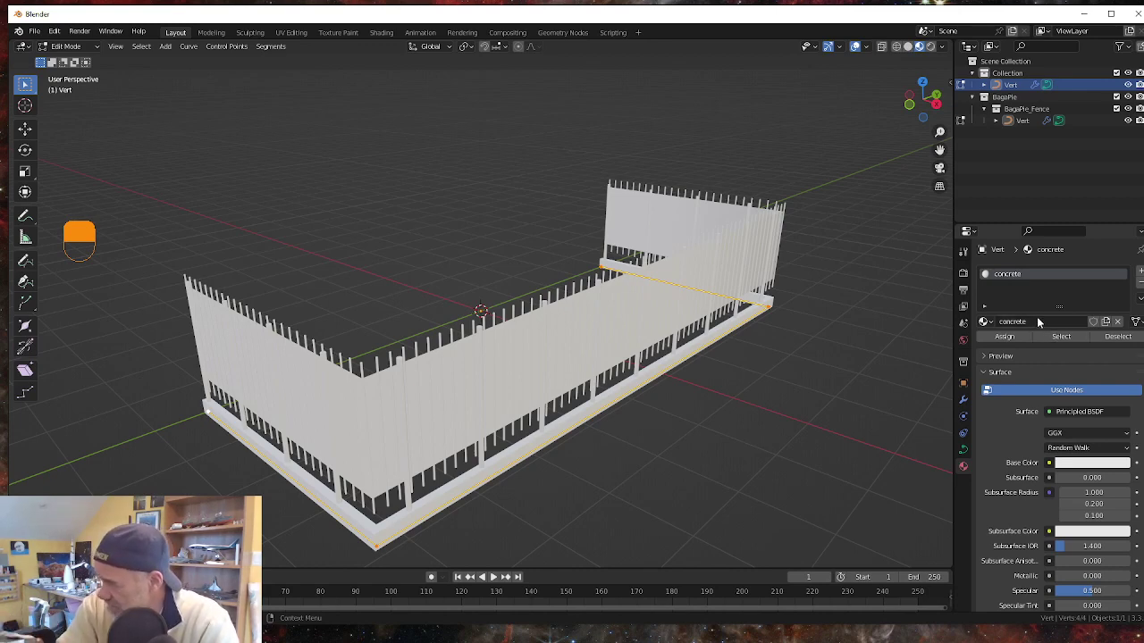
# Set the concrete material's MSFS material type to Standard.
pyautogui.scroll(-10, 1006, 395)
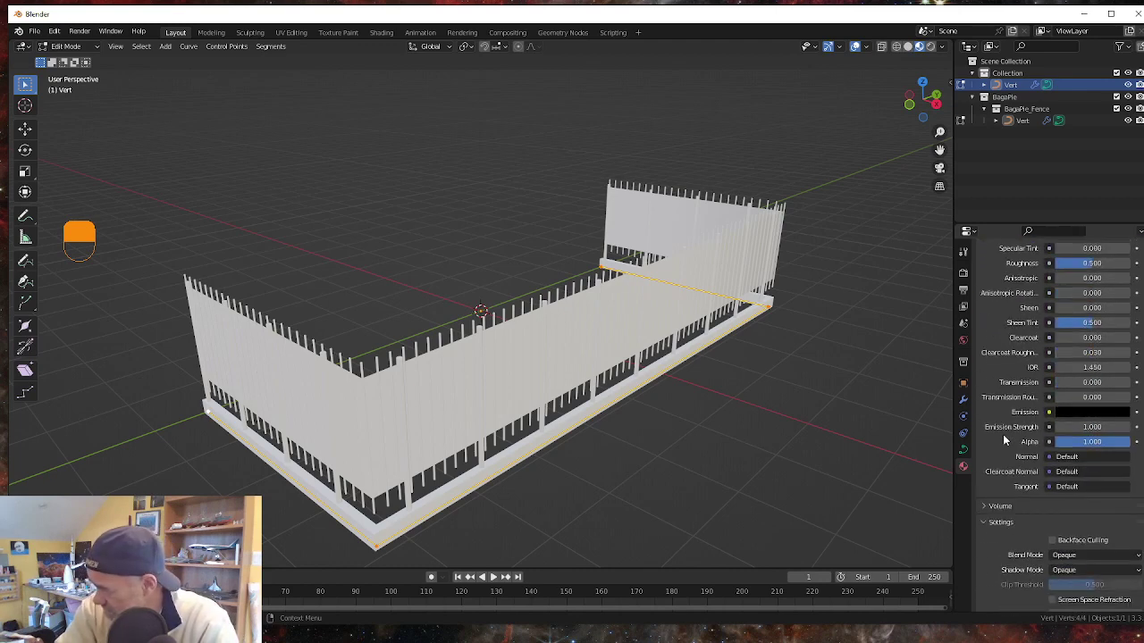
pyautogui.scroll(-3, 1002, 434)
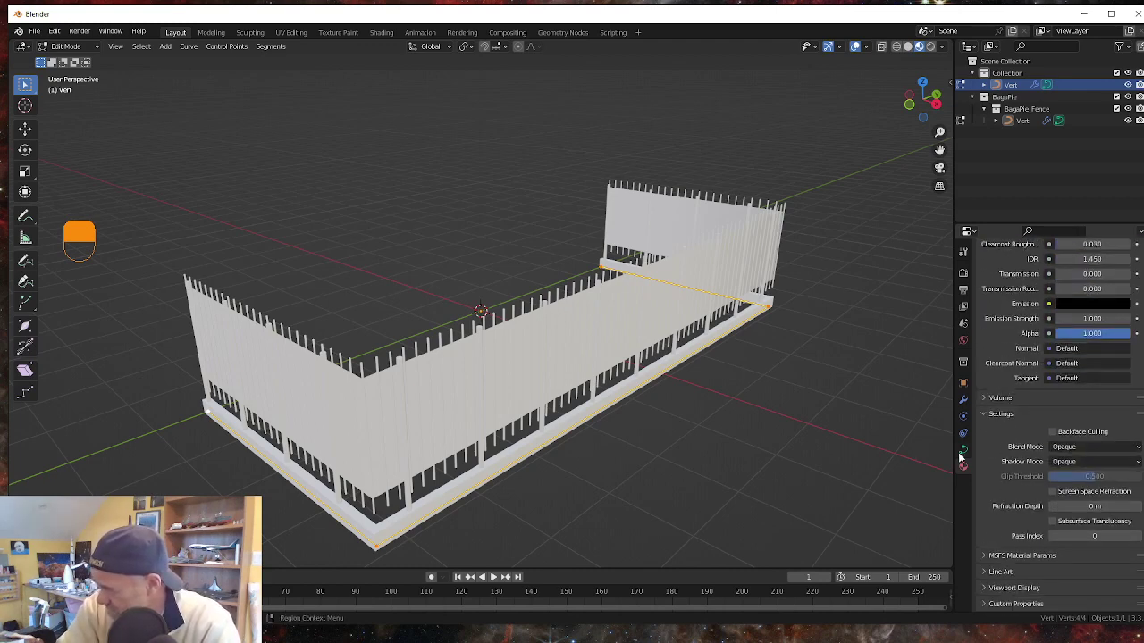
pyautogui.click(1000, 556)
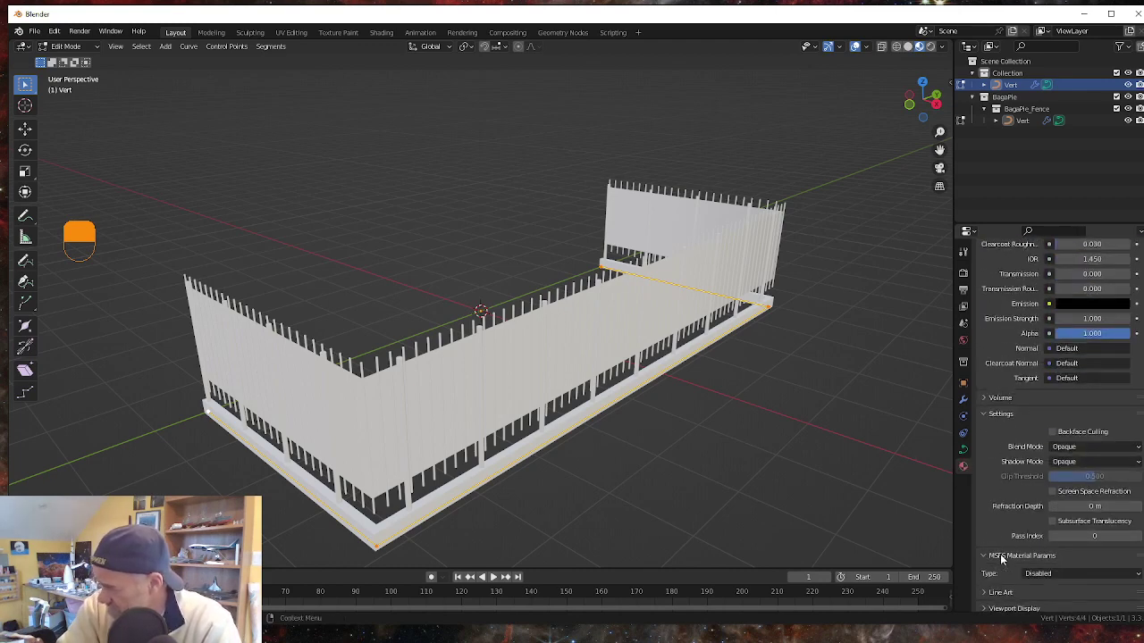
pyautogui.click(1047, 574)
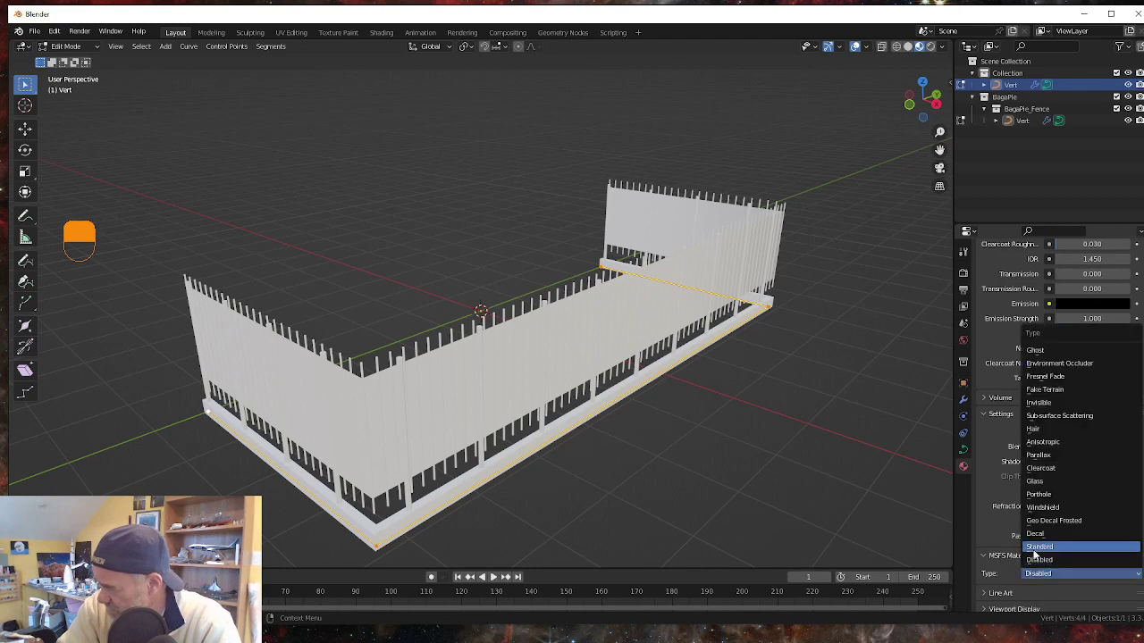
pyautogui.click(1040, 547)
# Load Concrete034_4K_Beige.png from the Concrete034_4K folder as the concrete material's Base Color texture.
pyautogui.scroll(-10, 1018, 505)
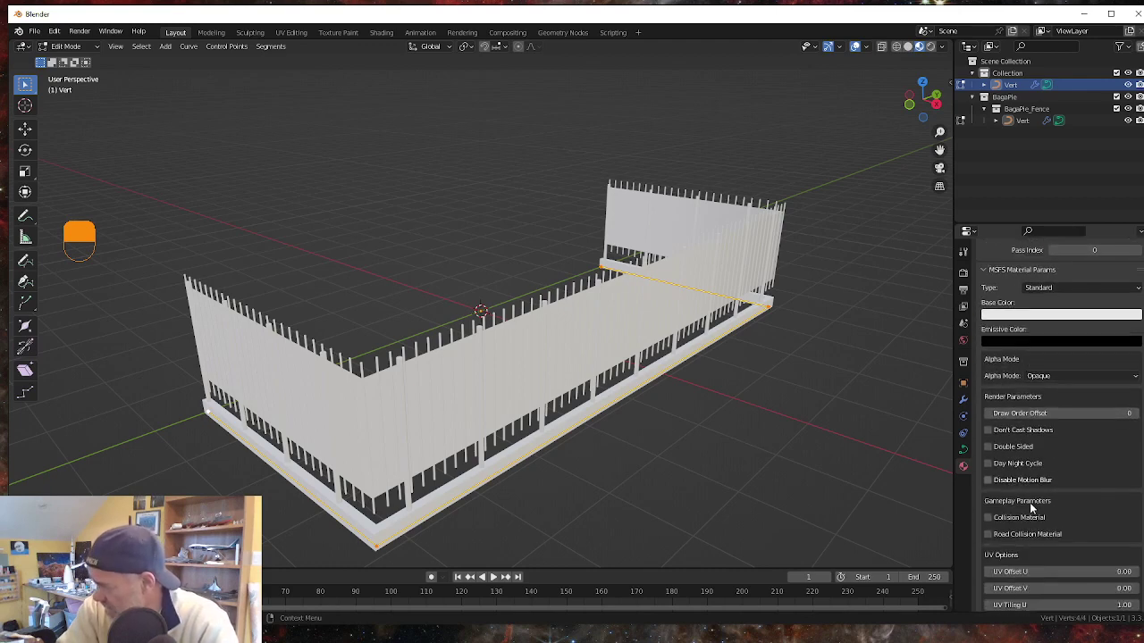
pyautogui.scroll(-15, 1028, 487)
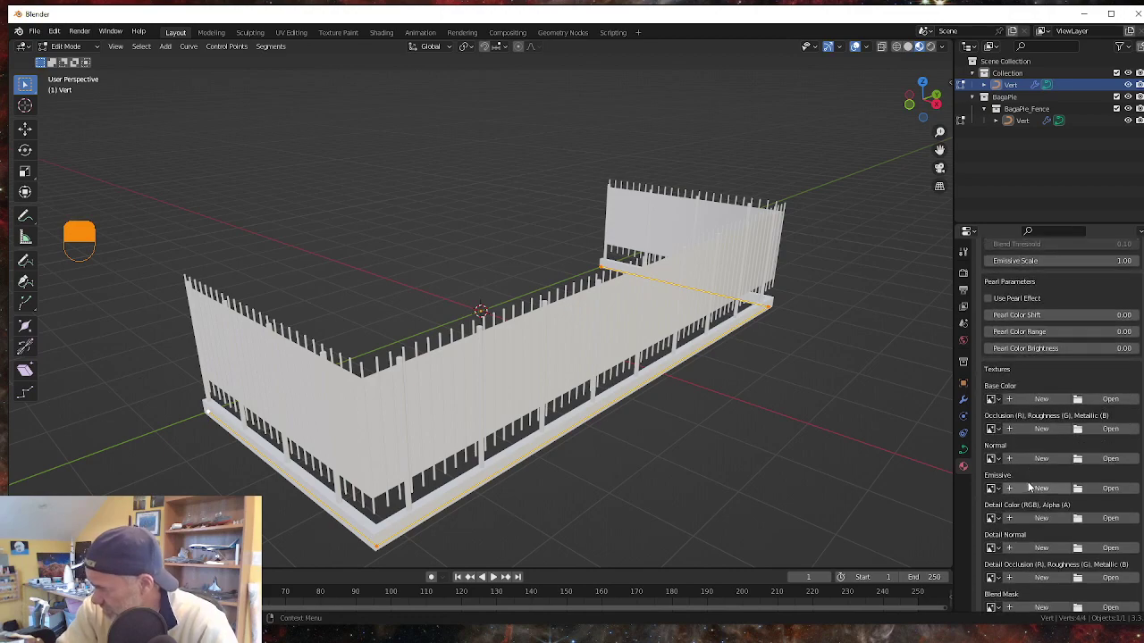
pyautogui.click(1108, 400)
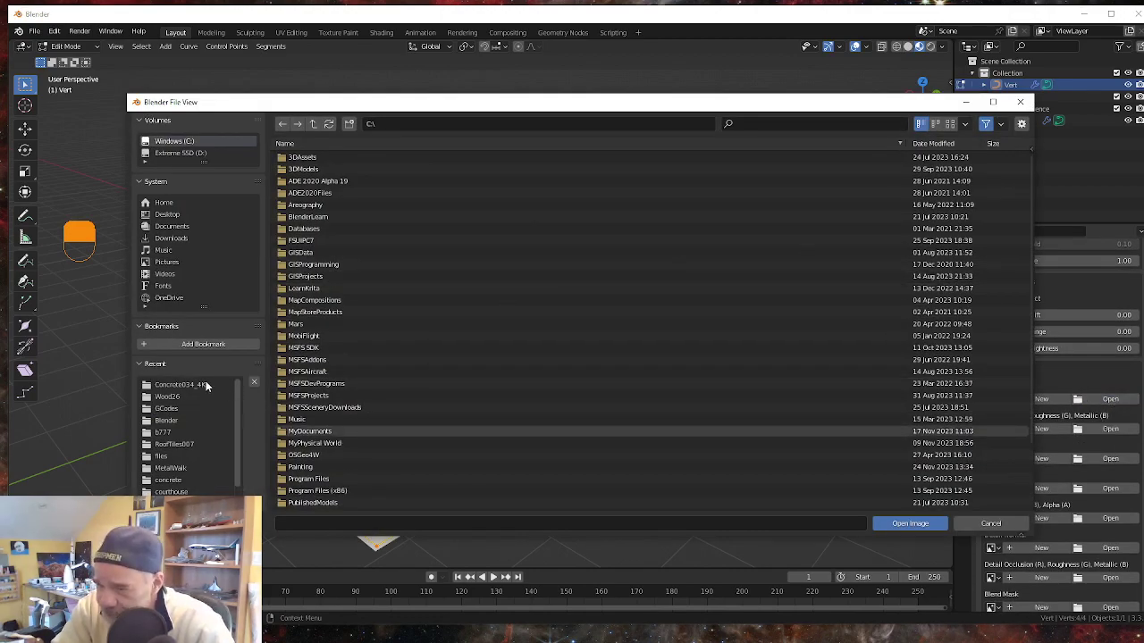
pyautogui.click(178, 387)
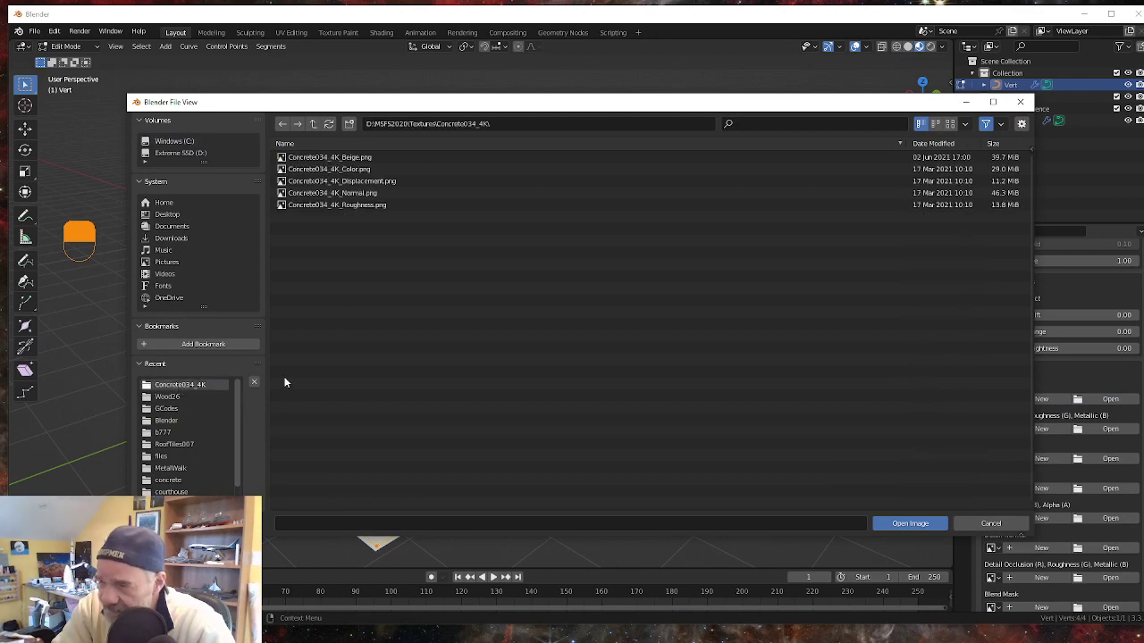
pyautogui.click(358, 158)
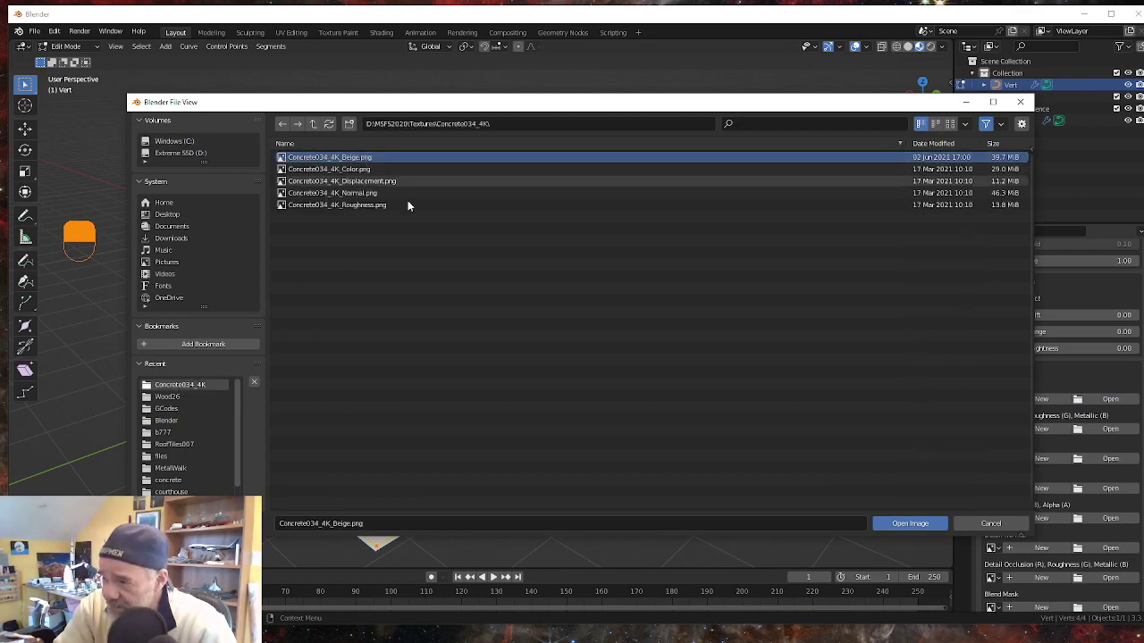
pyautogui.click(905, 523)
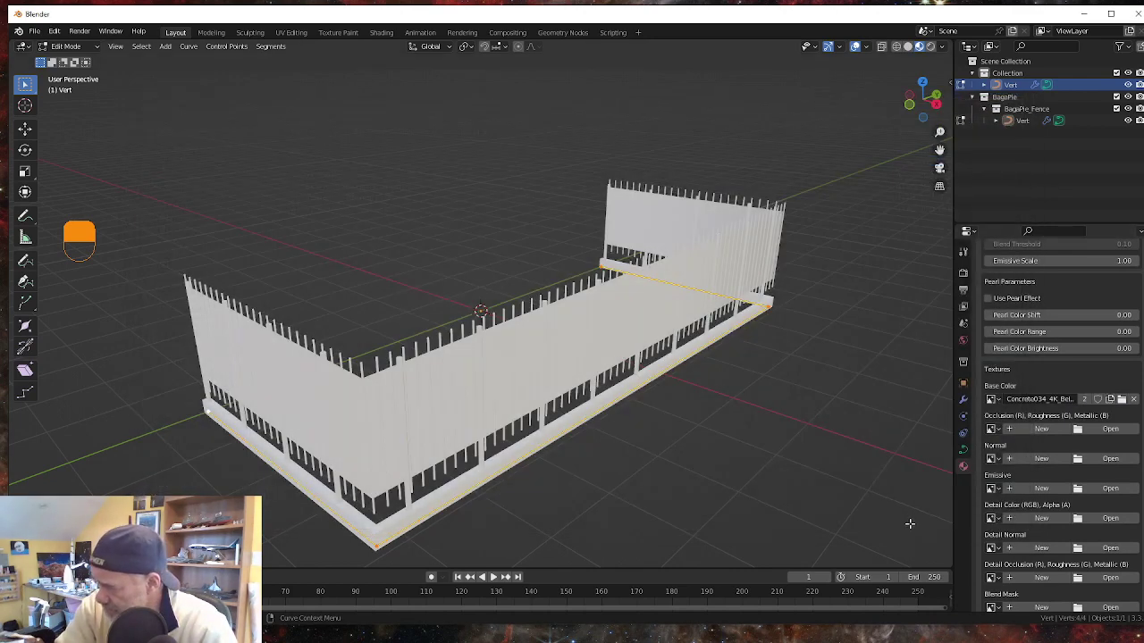
# Load Concrete034_4K_Normal.png from the Concrete034_4K folder as the concrete material's Normal texture.
pyautogui.click(1110, 459)
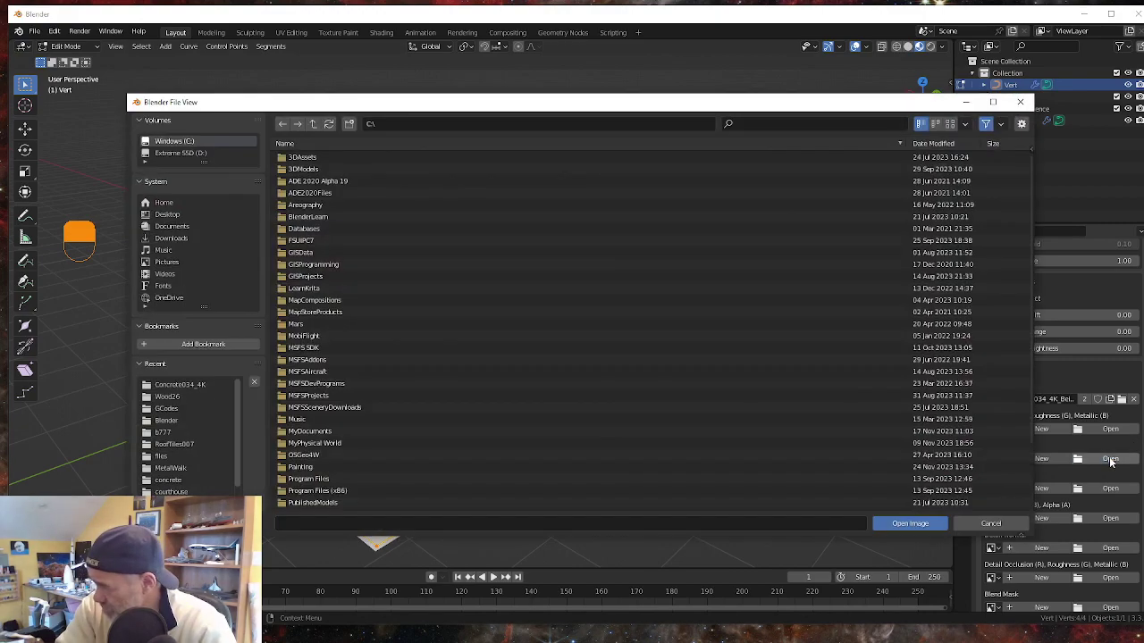
pyautogui.click(184, 385)
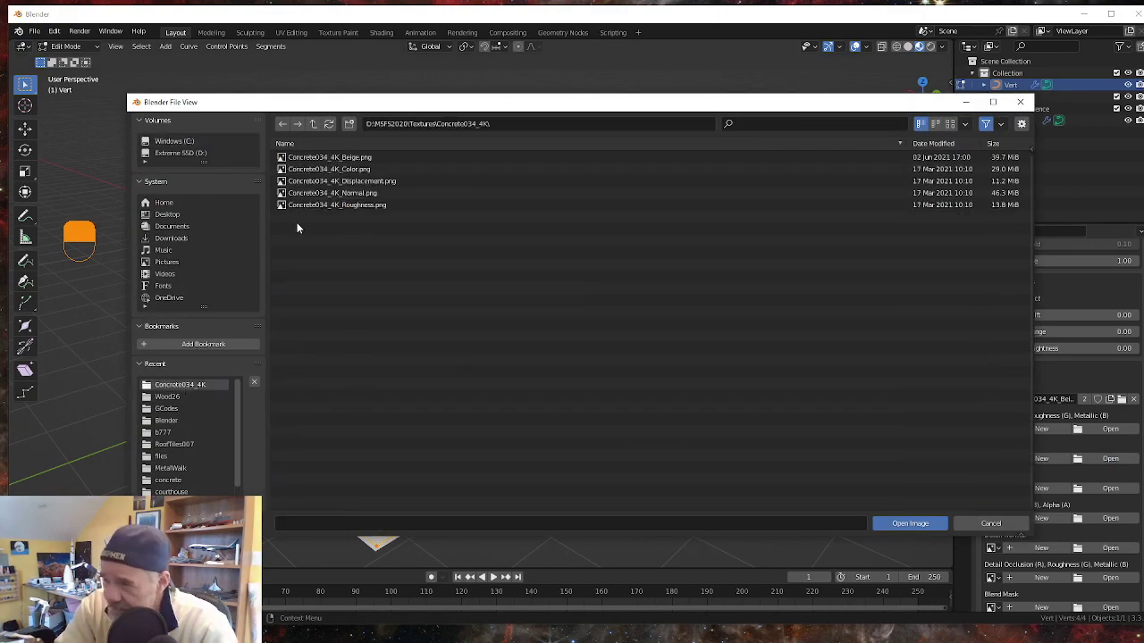
pyautogui.click(355, 195)
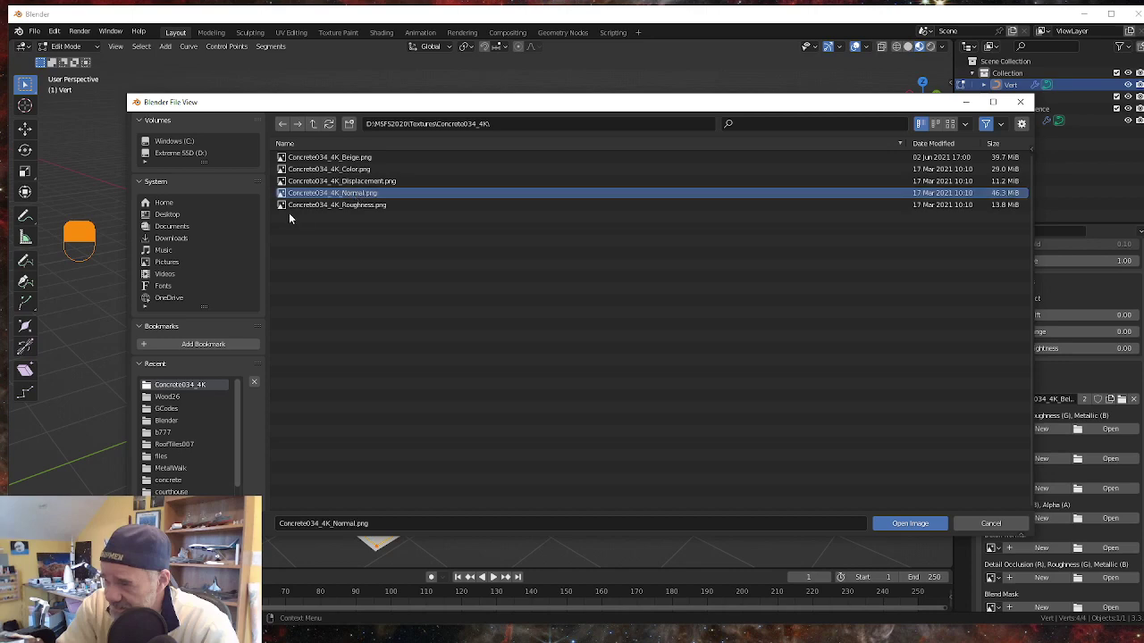
pyautogui.click(910, 524)
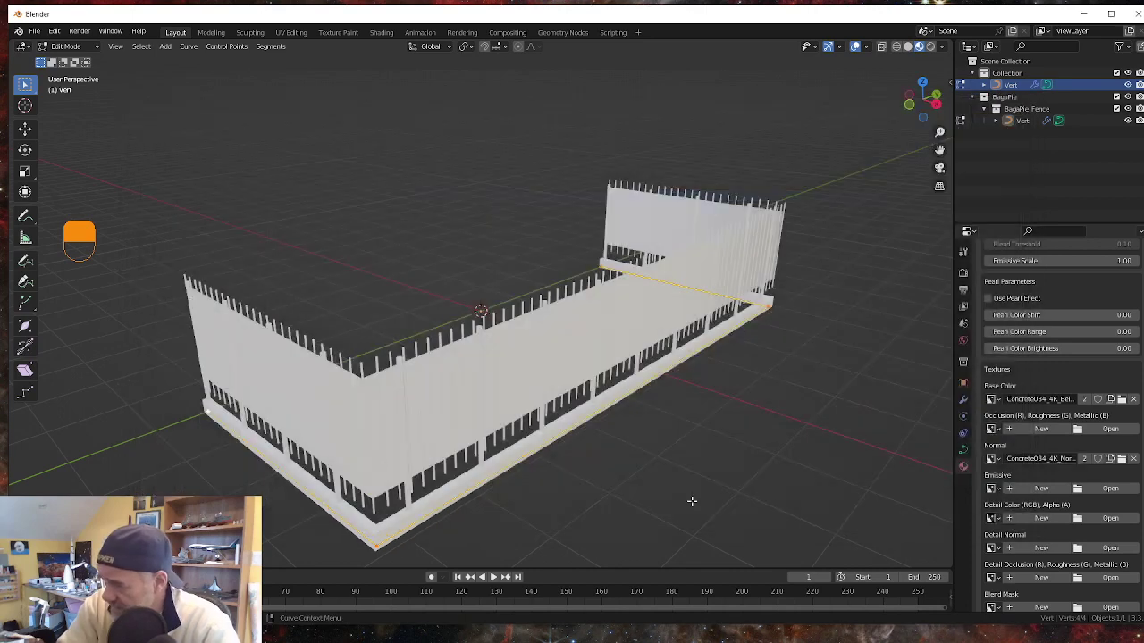
# Review the concrete material's UV and general parameters and check how the fence and its base wall look.
pyautogui.scroll(5, 1032, 394)
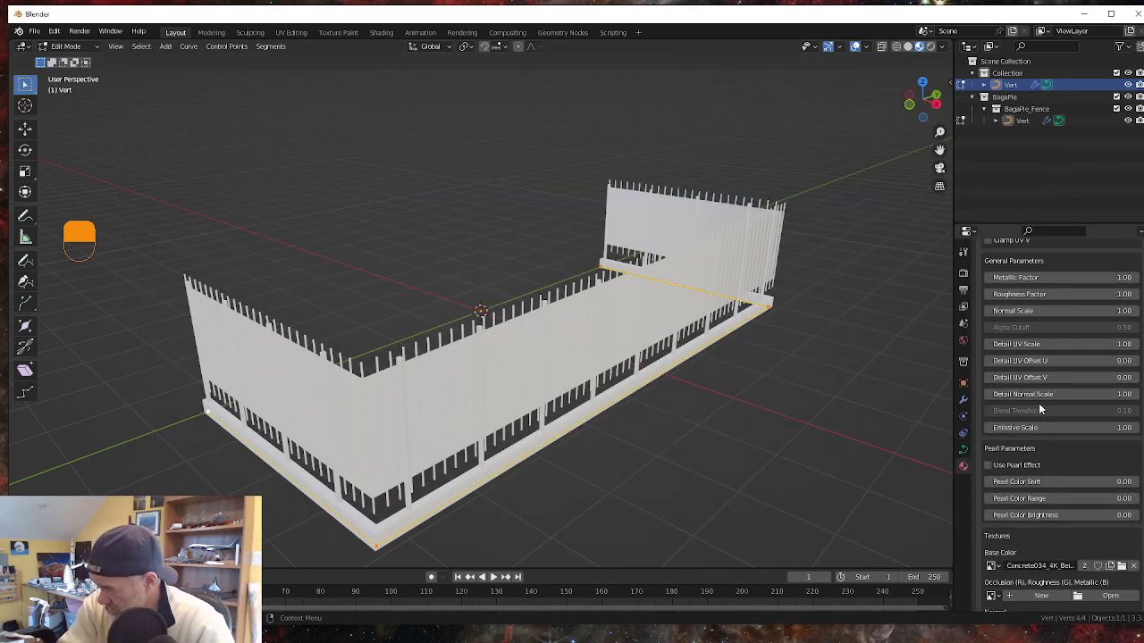
pyautogui.scroll(6, 1045, 406)
pyautogui.moveTo(643, 480); pyautogui.dragTo(662, 457, button='middle')
pyautogui.scroll(4, 626, 473)
pyautogui.scroll(-3, 536, 501)
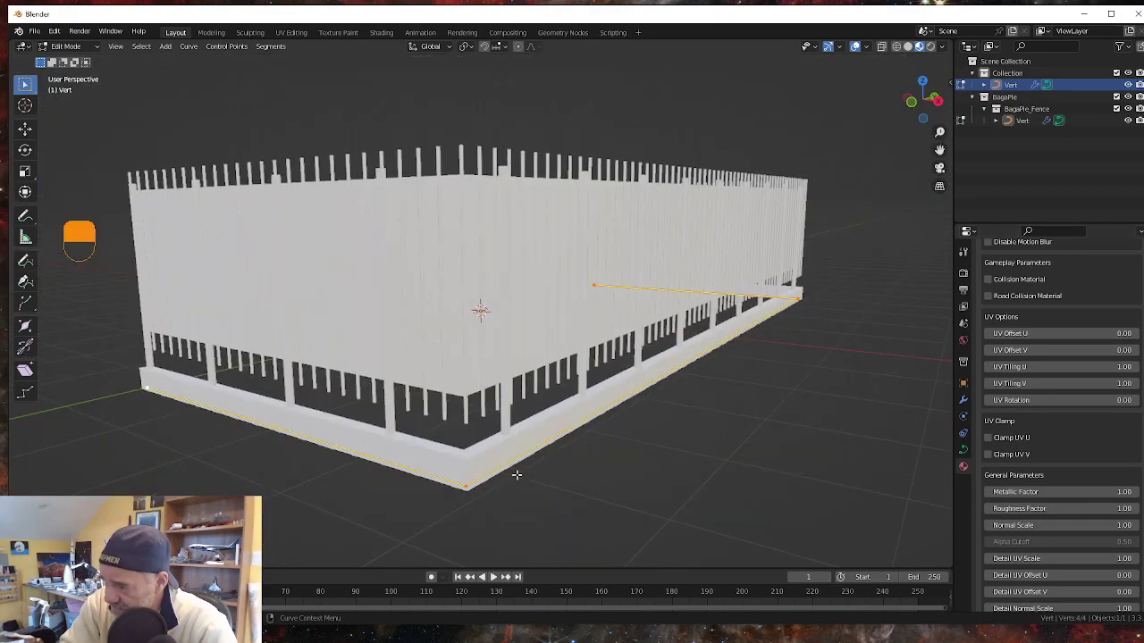
pyautogui.scroll(2, 478, 514)
pyautogui.scroll(-3, 478, 514)
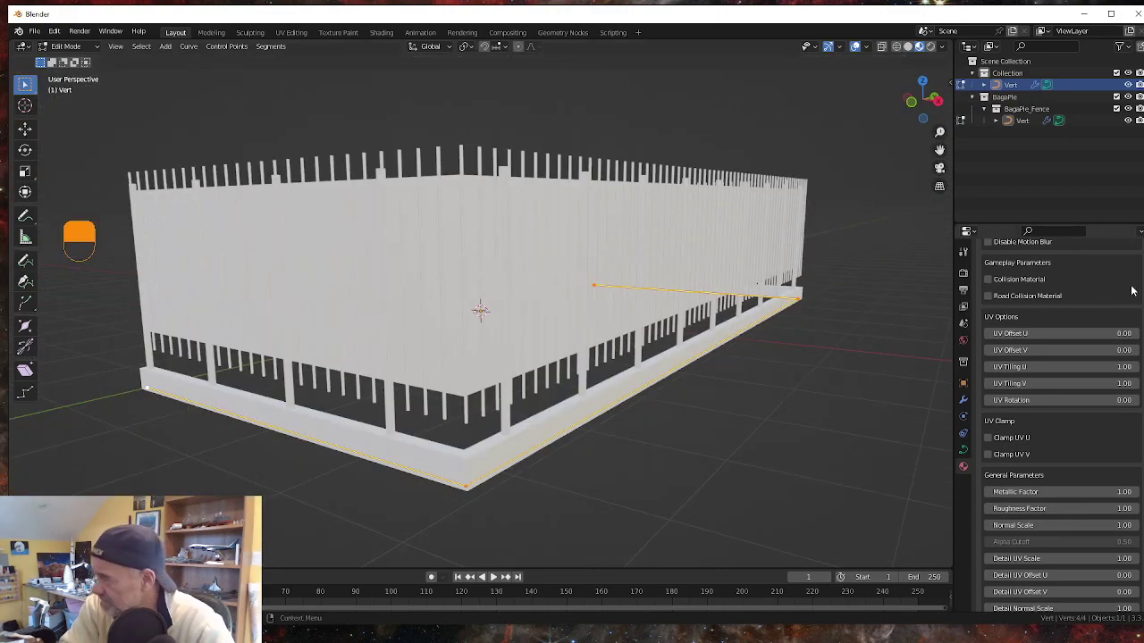
pyautogui.scroll(10, 1028, 339)
pyautogui.scroll(1, 1026, 346)
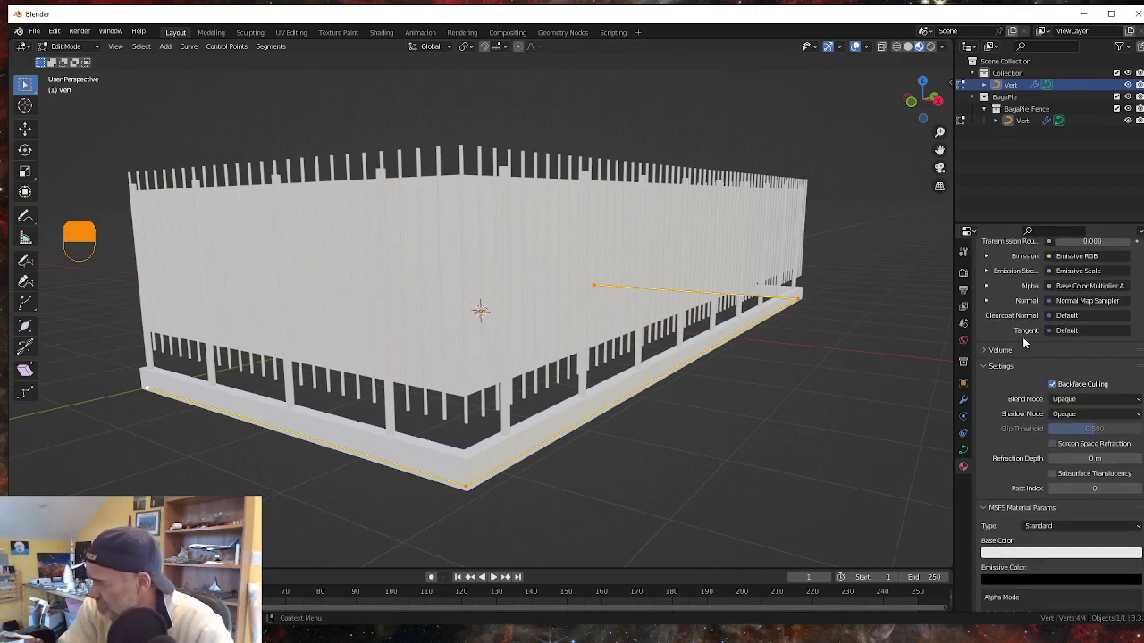
# Assign the concrete material to the base wall in the BagaPie_Fence modifier.
pyautogui.click(963, 399)
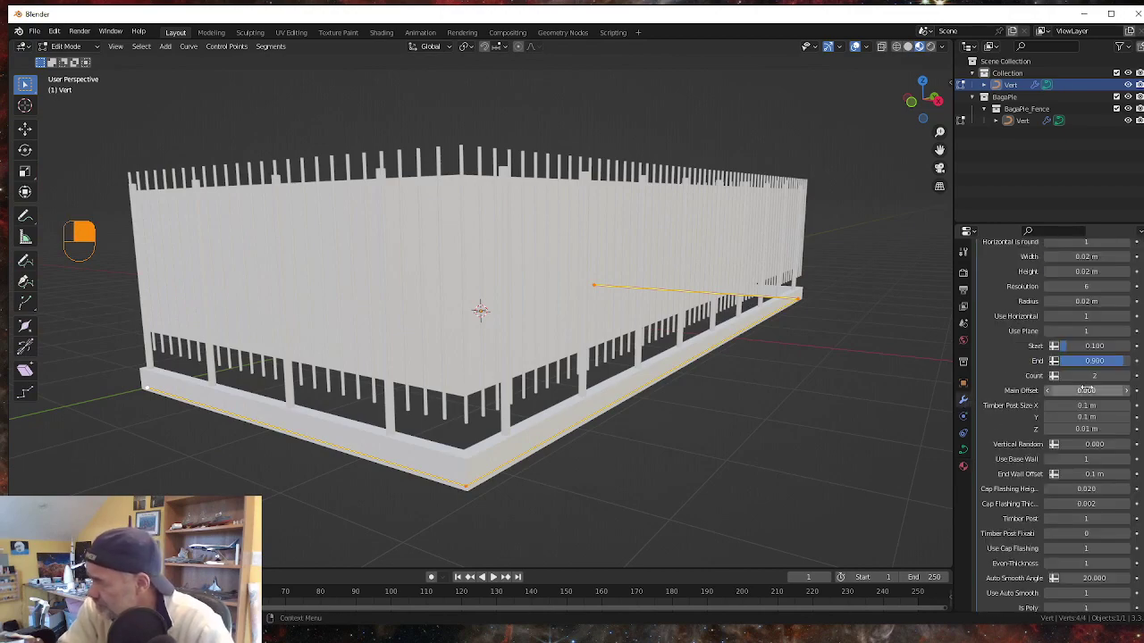
pyautogui.scroll(3, 1088, 390)
pyautogui.scroll(10, 1088, 391)
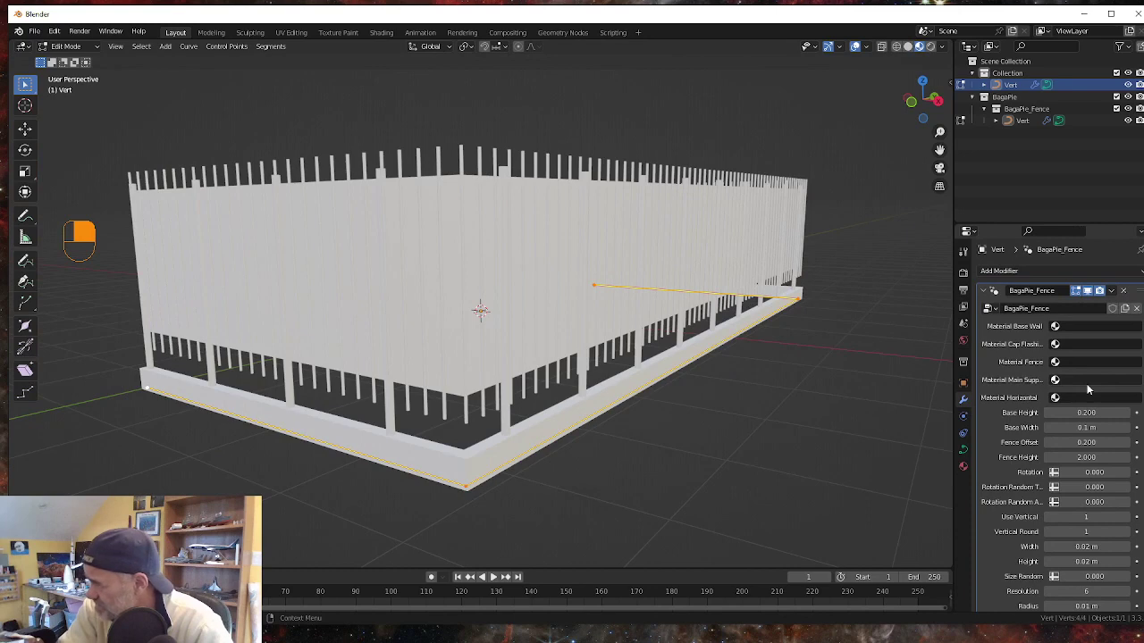
pyautogui.click(1076, 327)
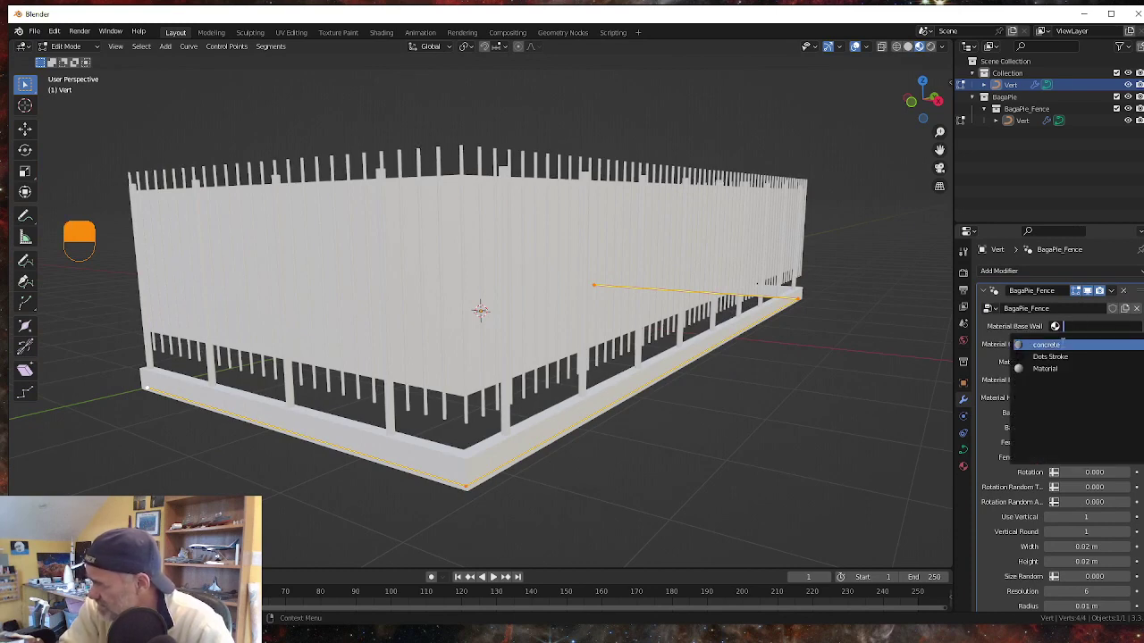
pyautogui.click(1047, 346)
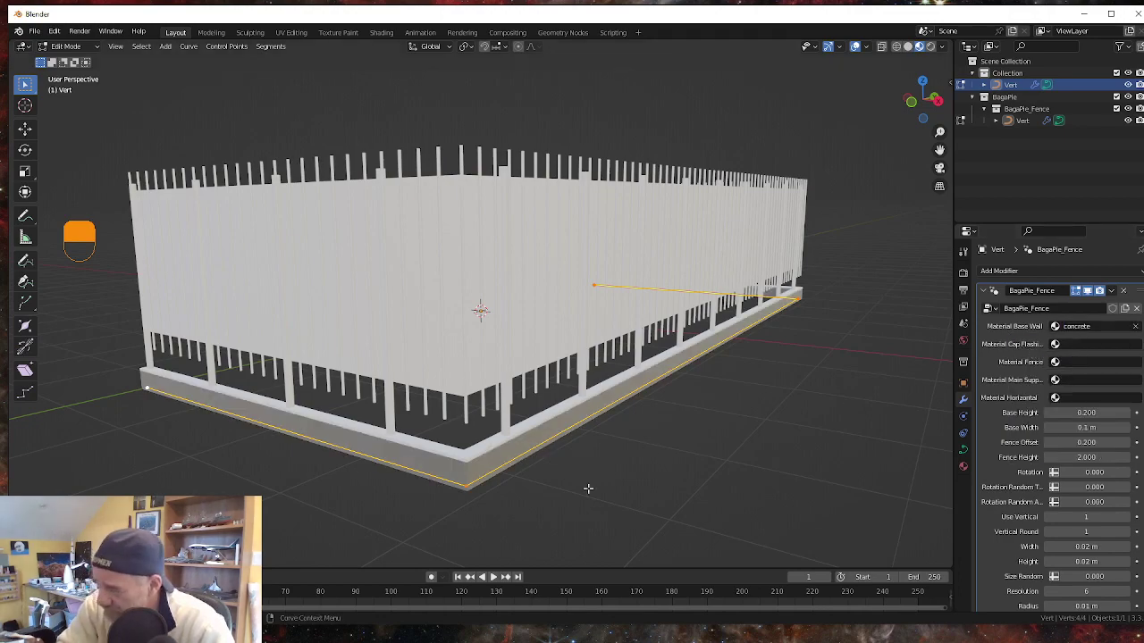
# Inspect the concrete texture on the fence's base wall up close and from different angles.
pyautogui.moveTo(587, 487); pyautogui.dragTo(516, 485, button='middle')
pyautogui.scroll(3, 535, 492)
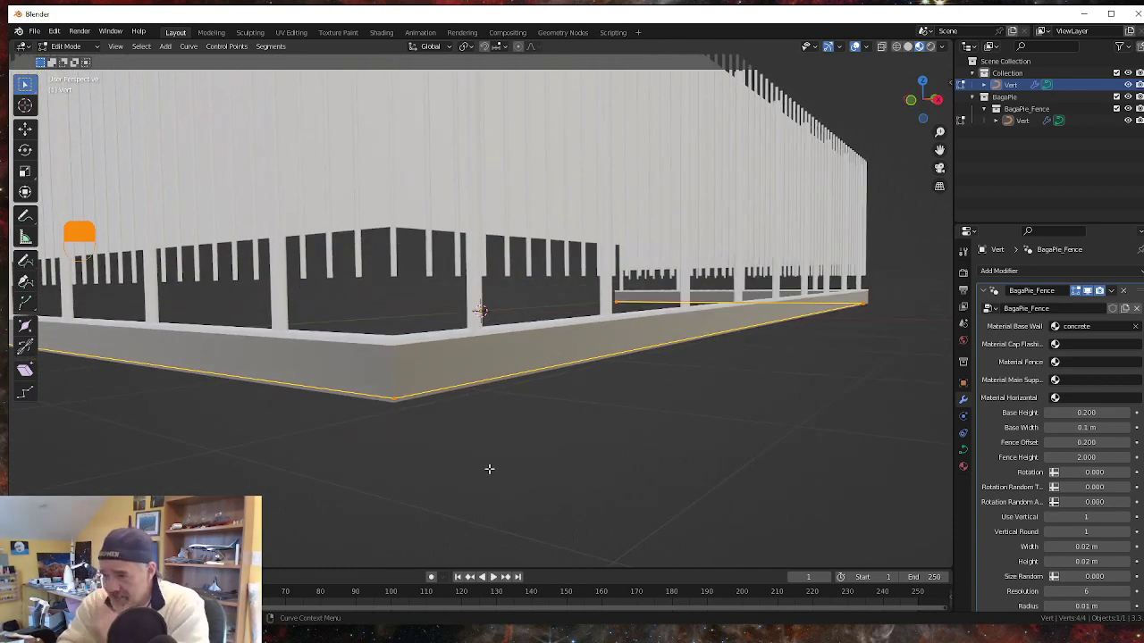
pyautogui.scroll(3, 372, 409)
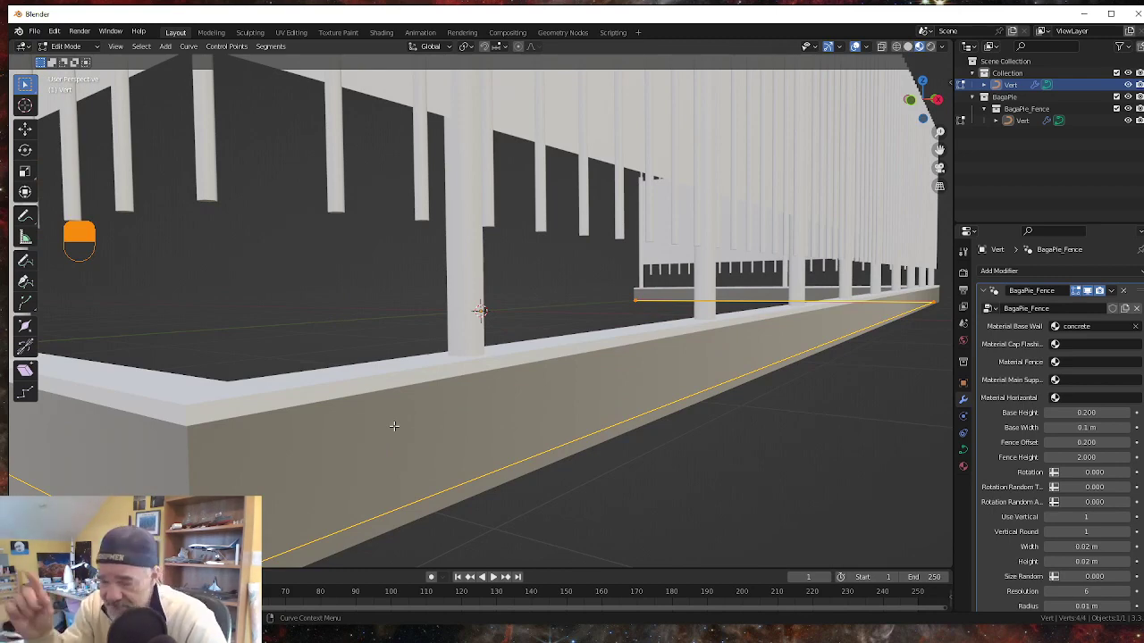
pyautogui.scroll(-10, 364, 457)
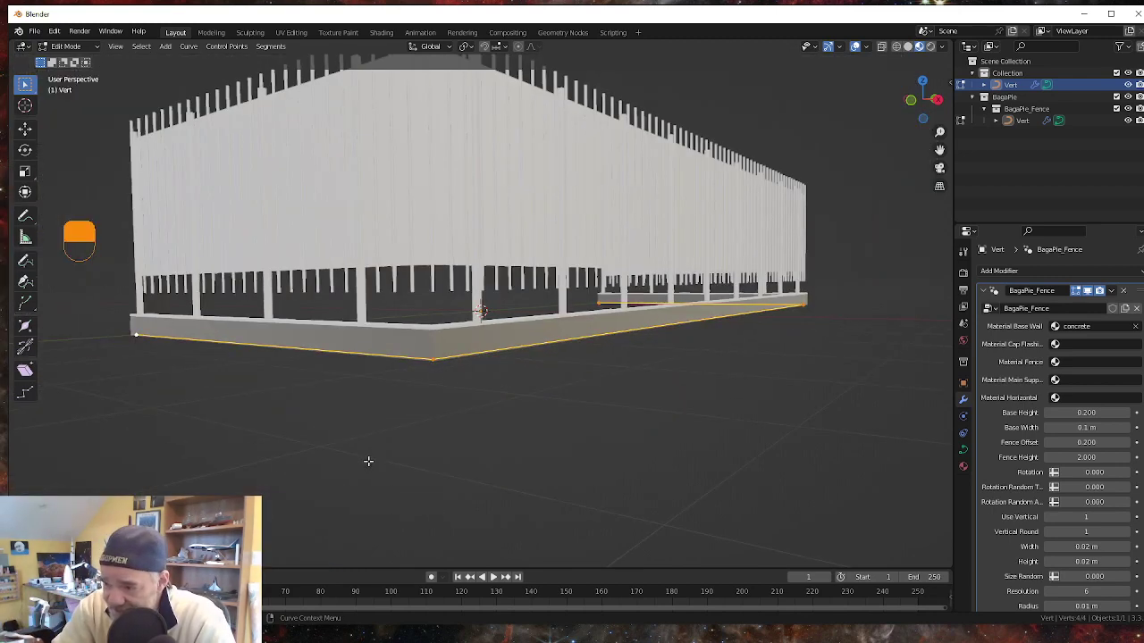
pyautogui.moveTo(367, 459); pyautogui.dragTo(374, 476, button='middle')
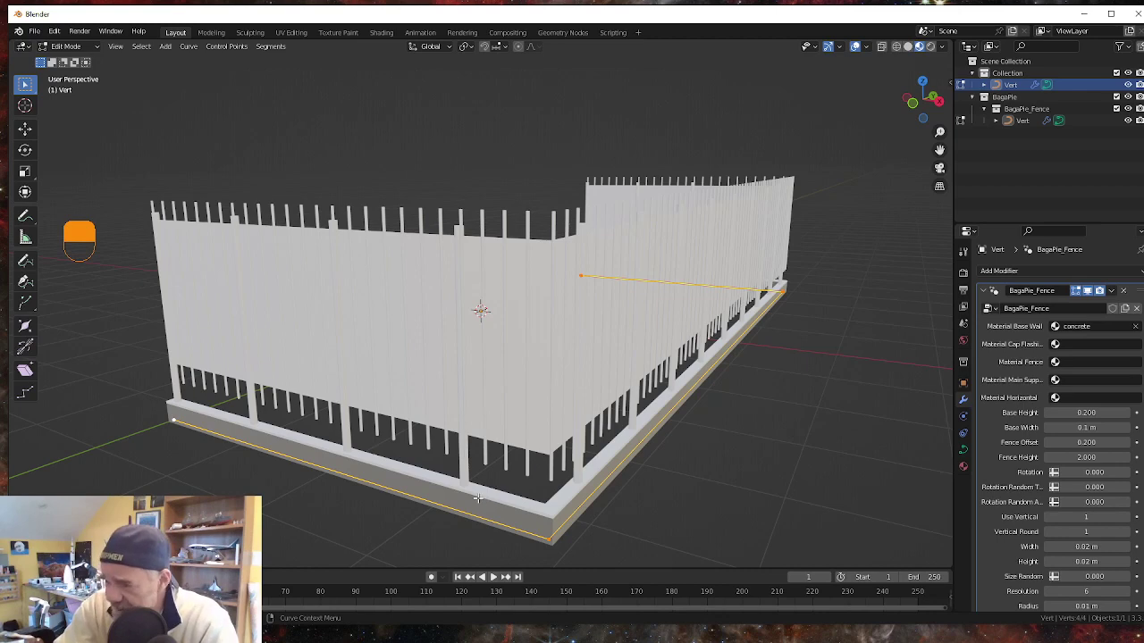
pyautogui.moveTo(480, 499); pyautogui.dragTo(468, 488, button='middle')
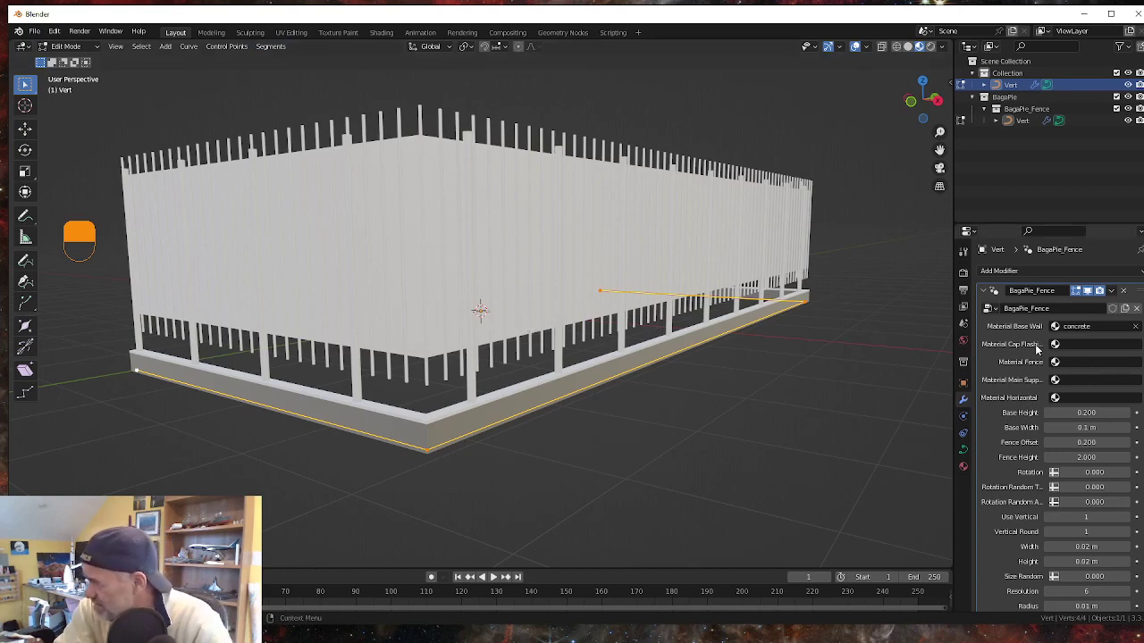
# Set the concrete material's MSFS material type to Disabled.
pyautogui.scroll(-10, 1037, 357)
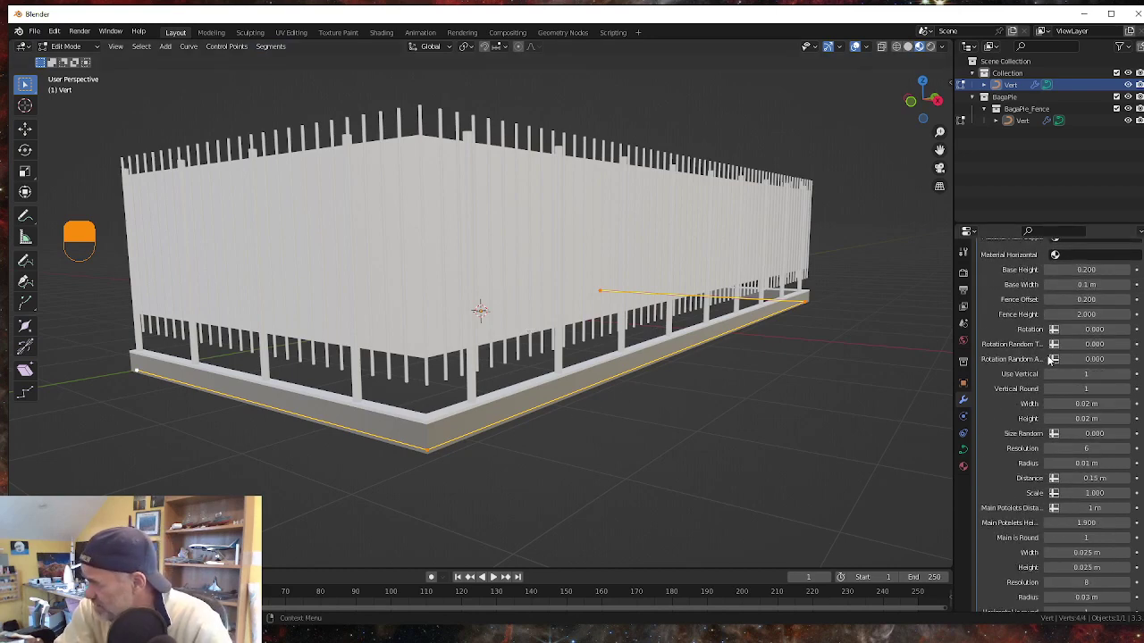
pyautogui.click(963, 466)
pyautogui.scroll(-7, 1036, 487)
pyautogui.scroll(-5, 1029, 486)
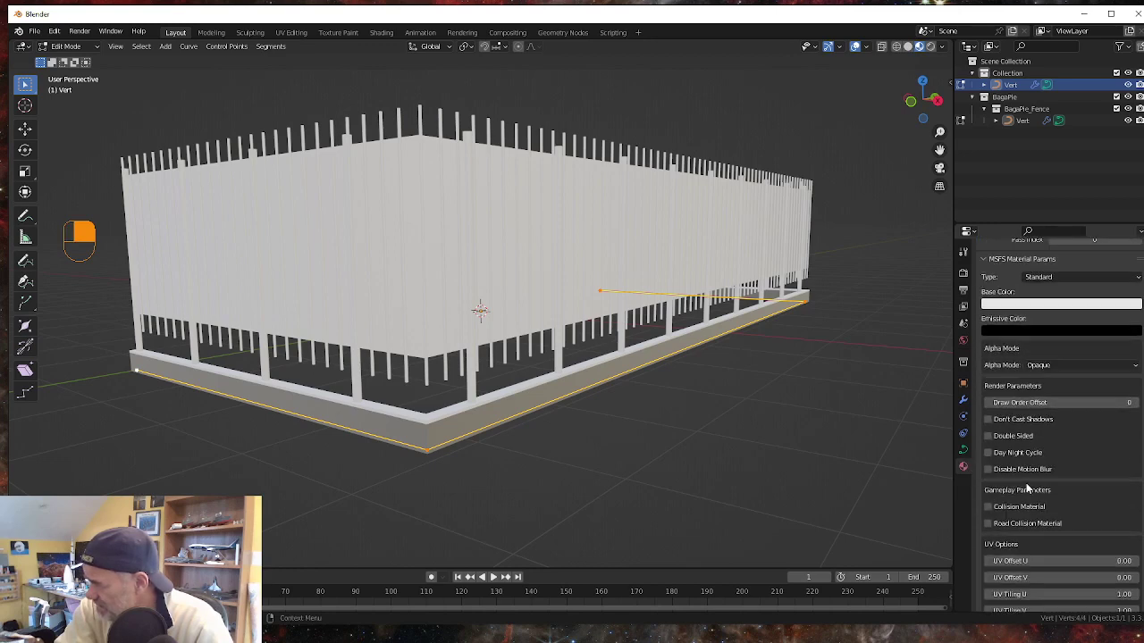
pyautogui.scroll(7, 1025, 484)
pyautogui.scroll(1, 1025, 484)
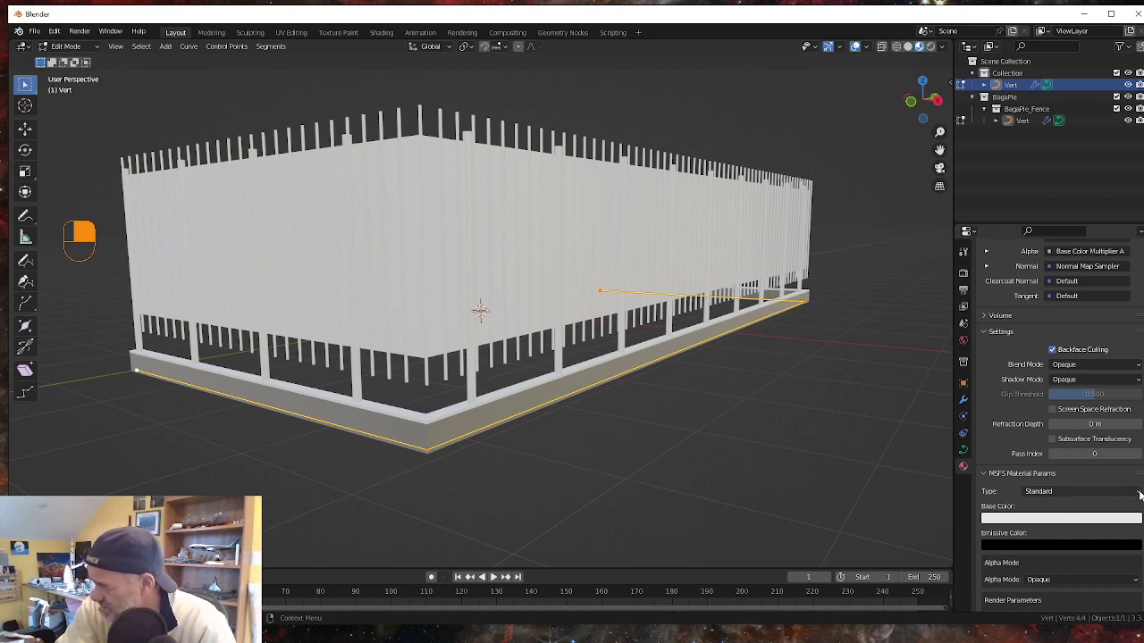
pyautogui.click(1139, 494)
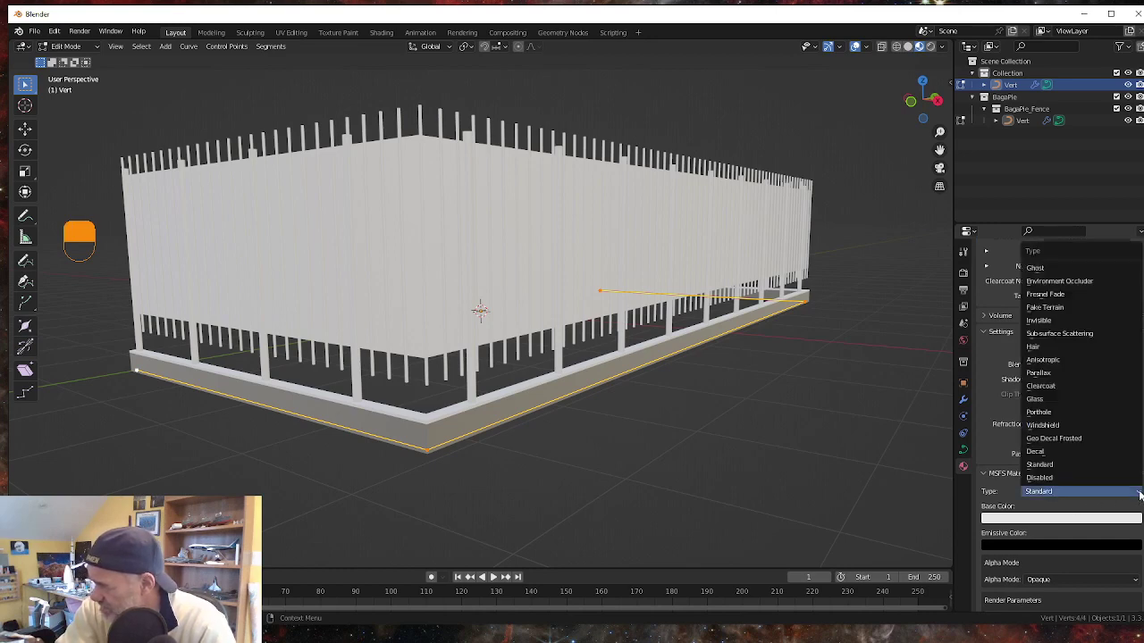
pyautogui.click(1042, 479)
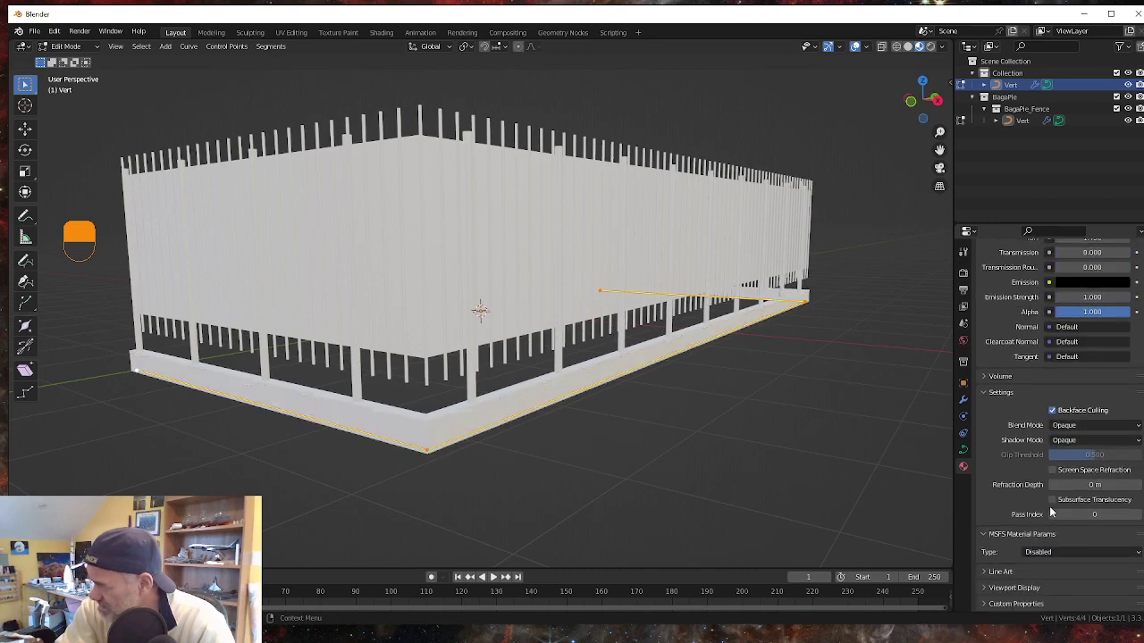
# Add a second material slot to the fence with a new material named RodIron.
pyautogui.scroll(15, 1071, 565)
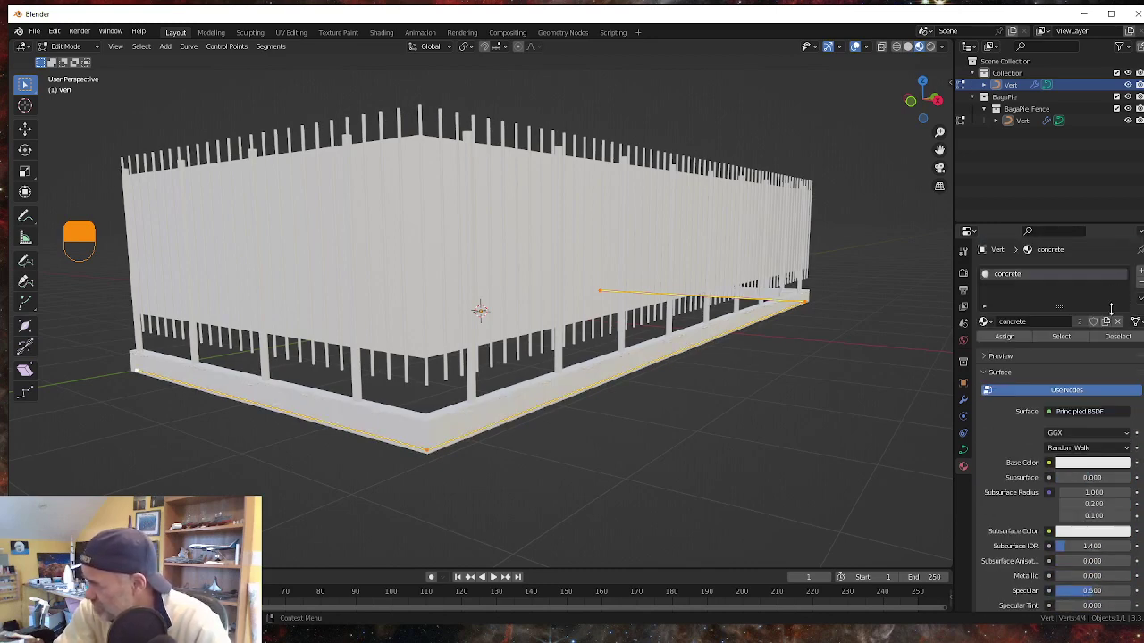
pyautogui.click(1140, 271)
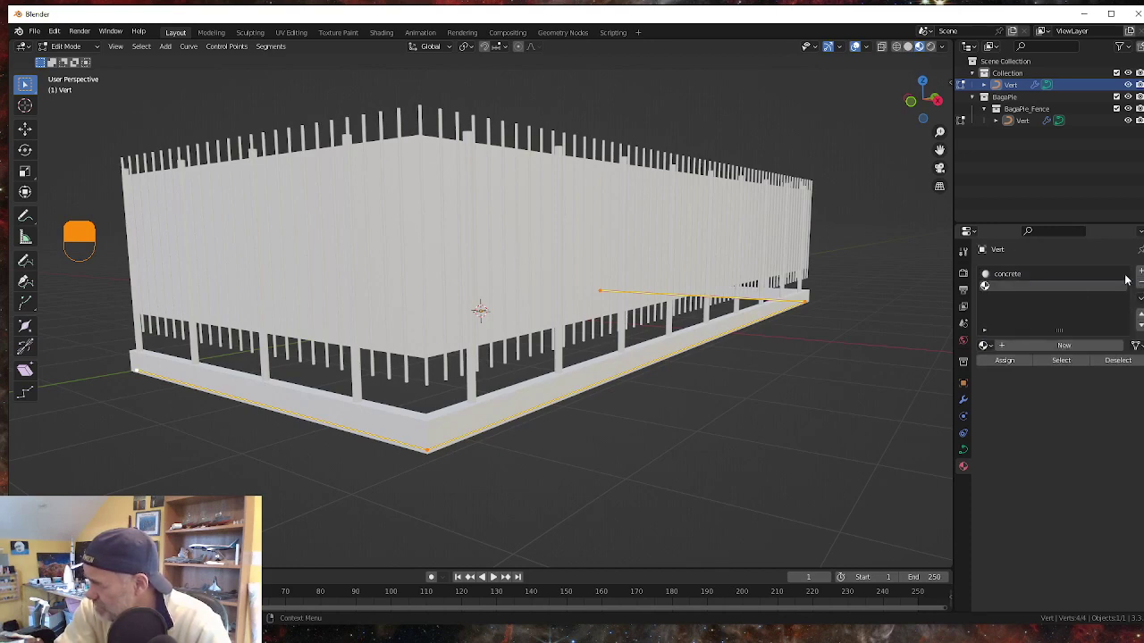
pyautogui.click(1063, 347)
pyautogui.doubleClick(1046, 346)
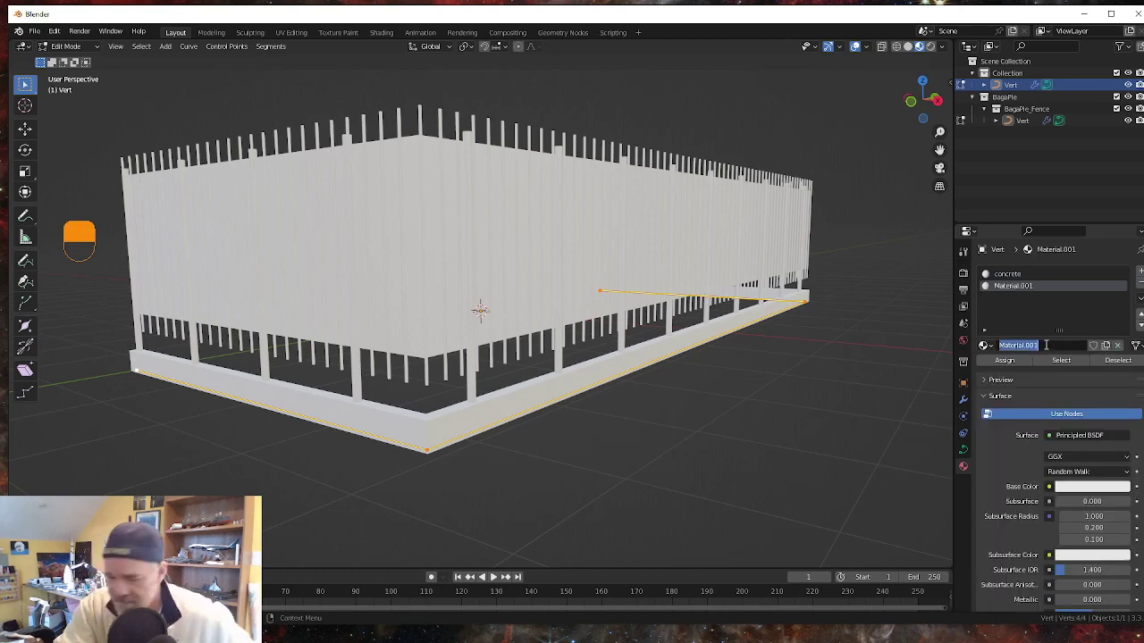
pyautogui.write('R')
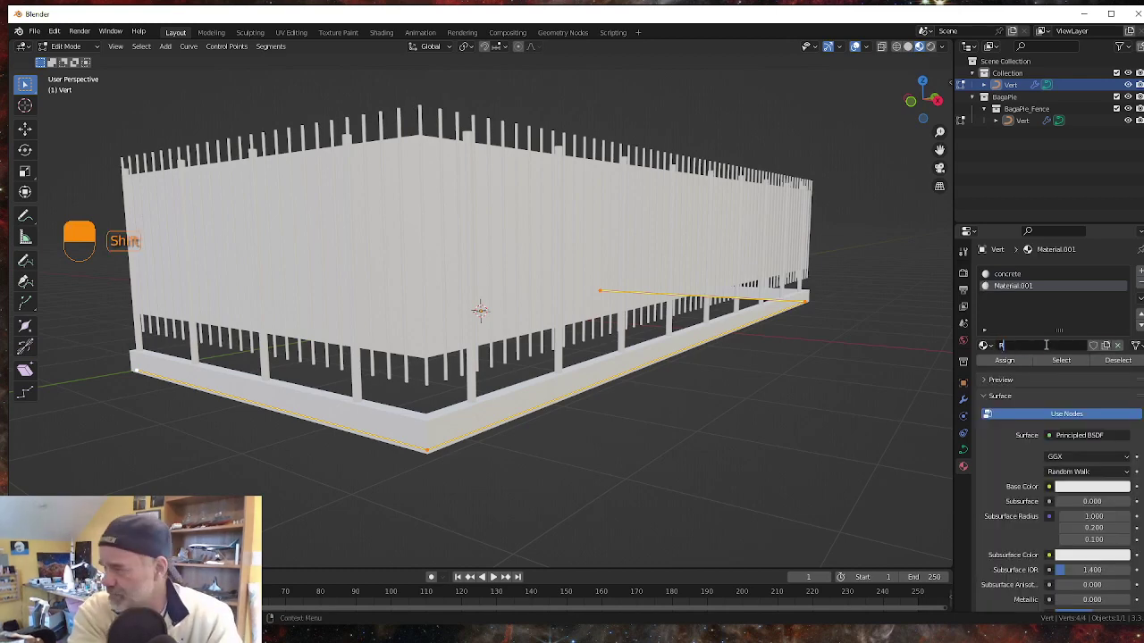
pyautogui.write('ocIron')
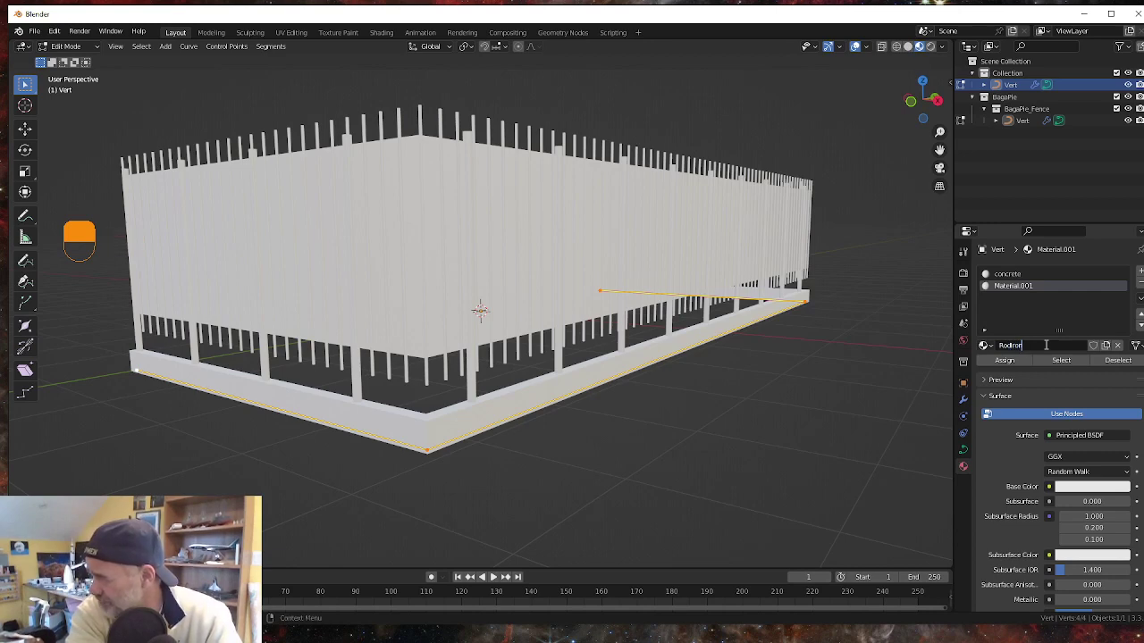
pyautogui.press('Return')
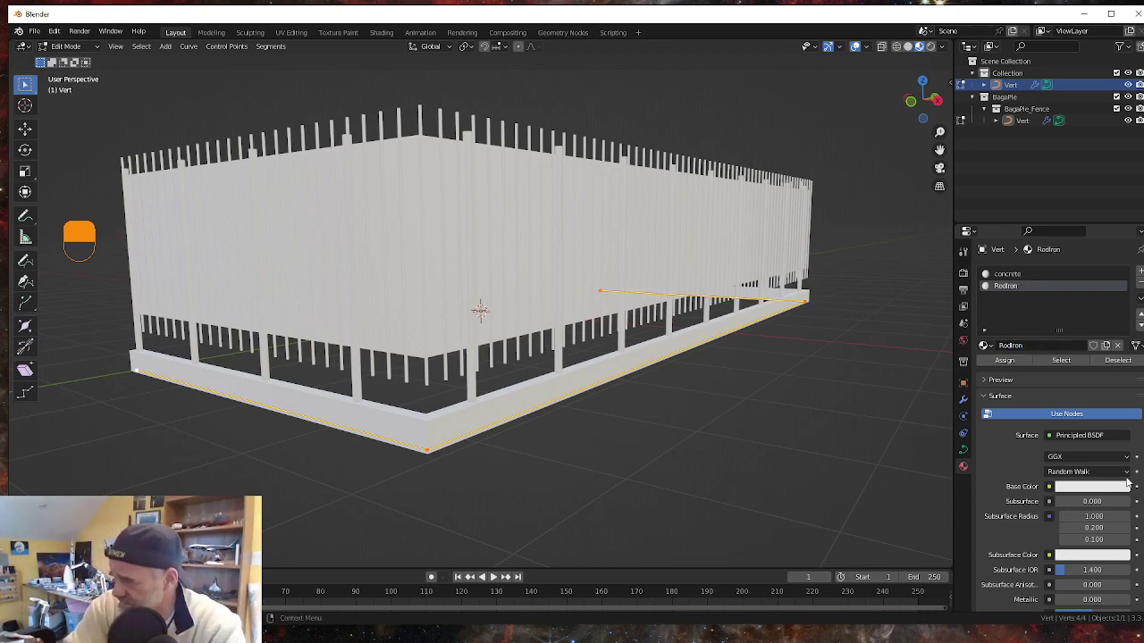
# Give the RodIron material a near-black base color, metallic 0.236 and roughness 0.122.
pyautogui.click(1074, 490)
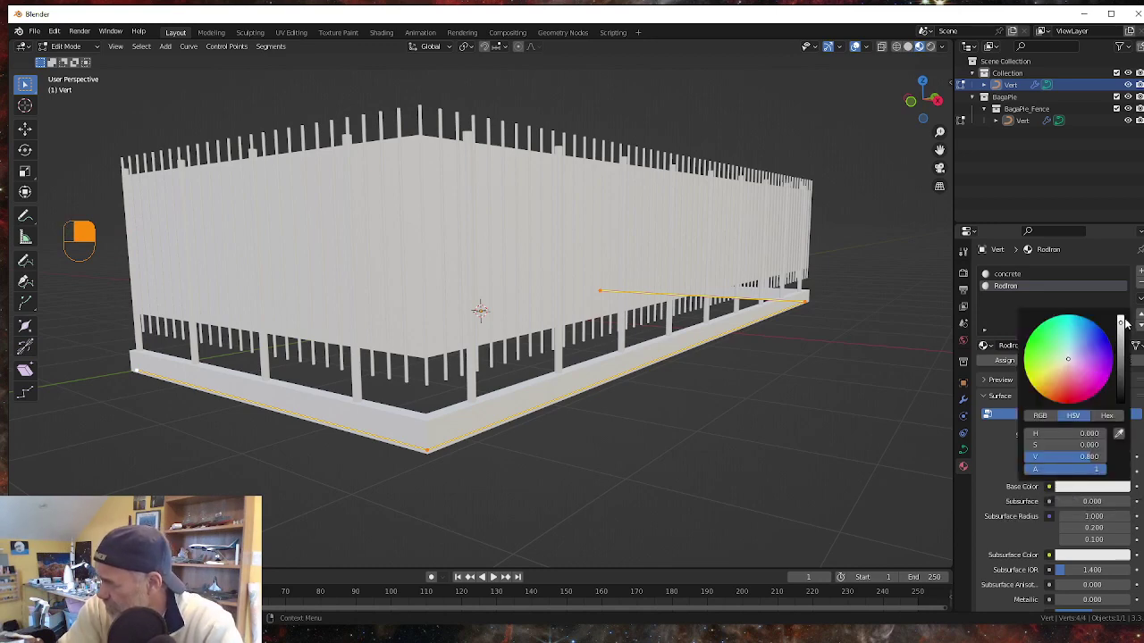
pyautogui.moveTo(1120, 328); pyautogui.dragTo(1121, 394)
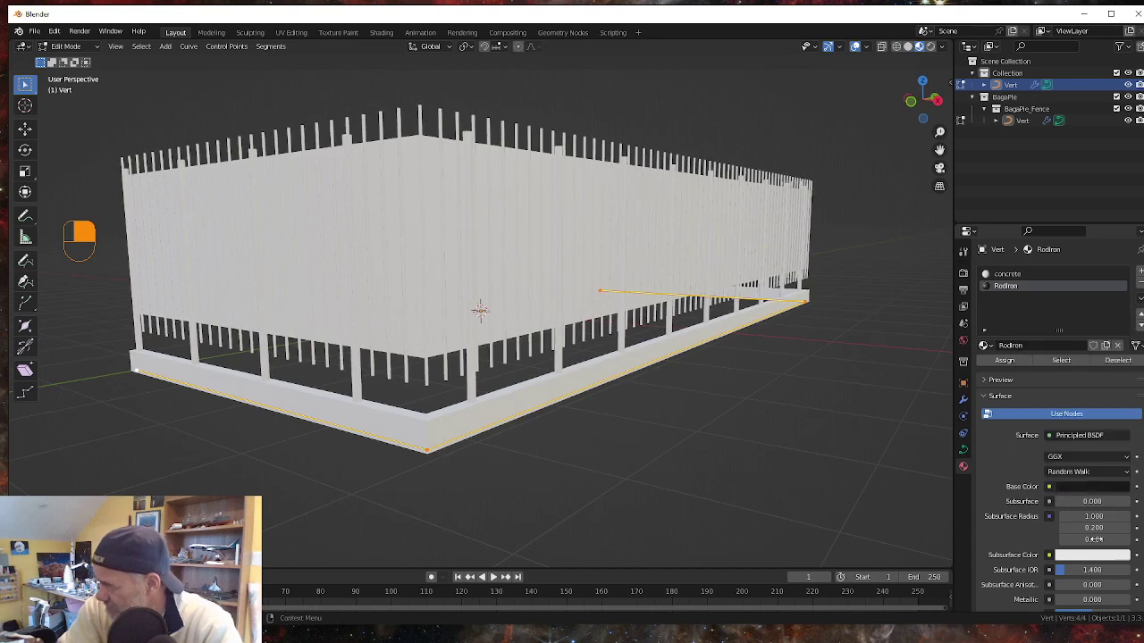
pyautogui.scroll(-3, 1063, 554)
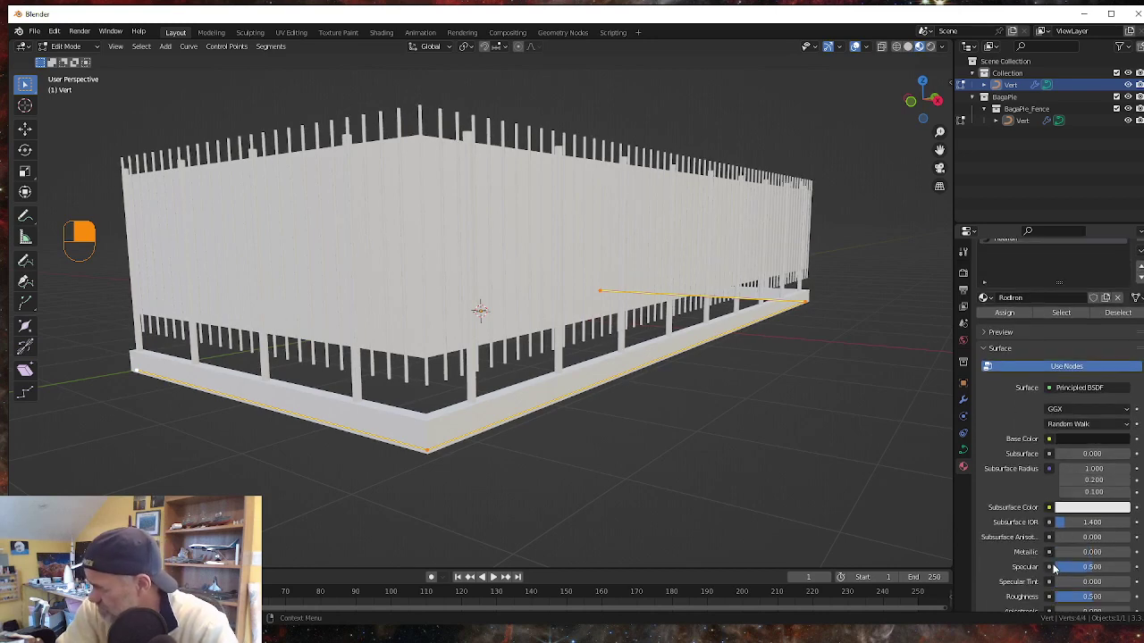
pyautogui.moveTo(1064, 533); pyautogui.dragTo(1080, 533)
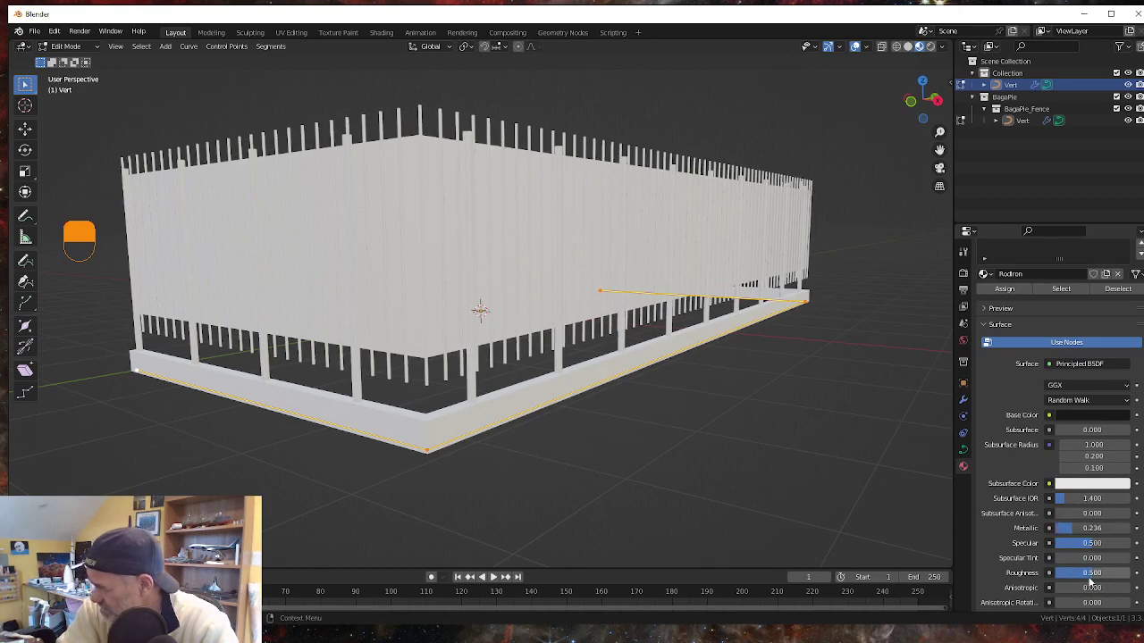
pyautogui.moveTo(1075, 574); pyautogui.dragTo(1039, 573)
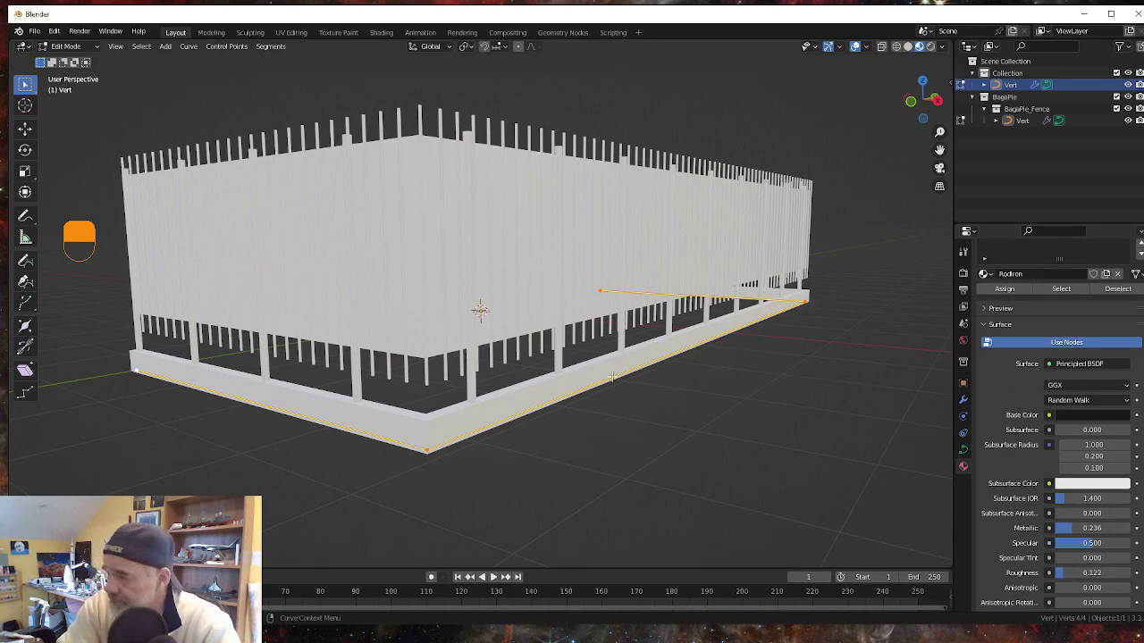
# Assign RodIron as the Material Horizontal in the BagaPie_Fence modifier.
pyautogui.moveTo(612, 377); pyautogui.dragTo(614, 406, button='middle')
pyautogui.scroll(3, 1086, 367)
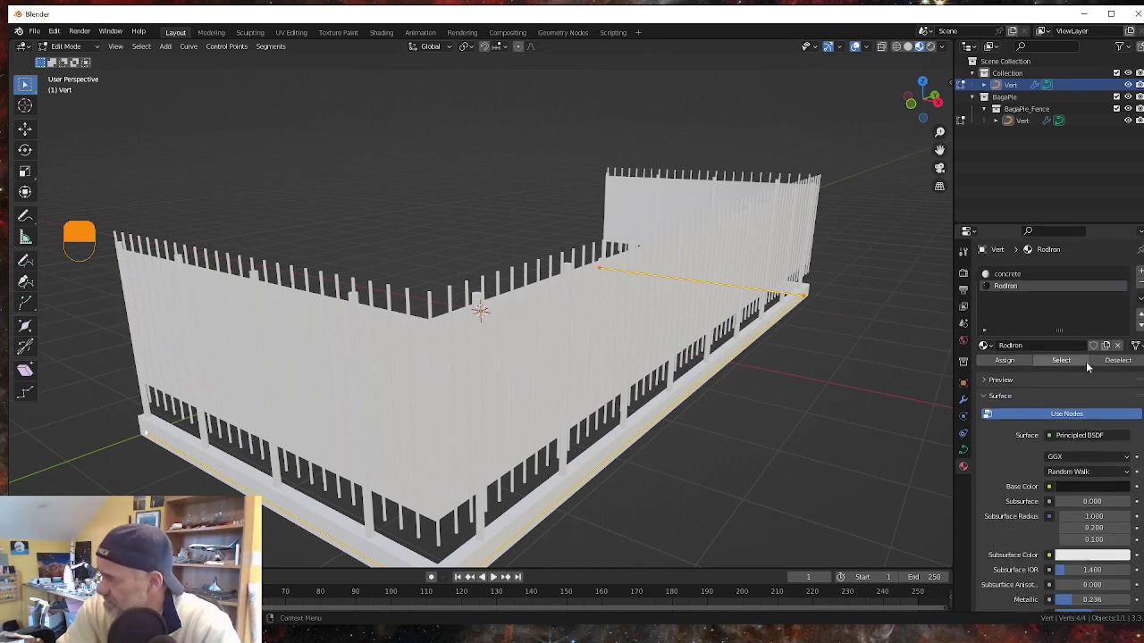
pyautogui.click(964, 399)
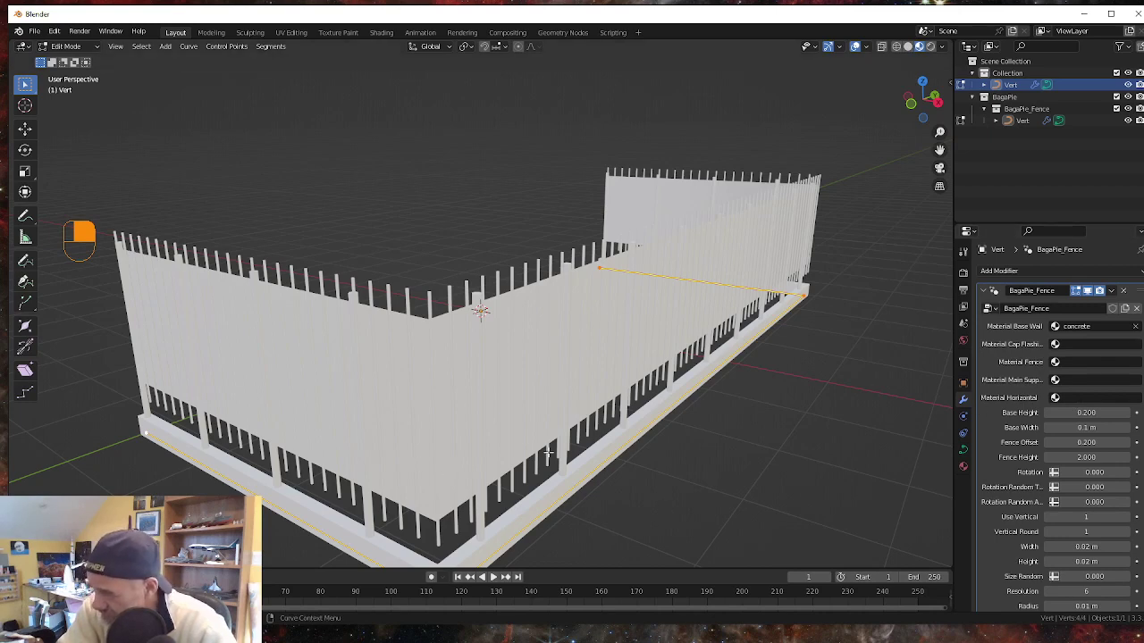
pyautogui.click(1074, 398)
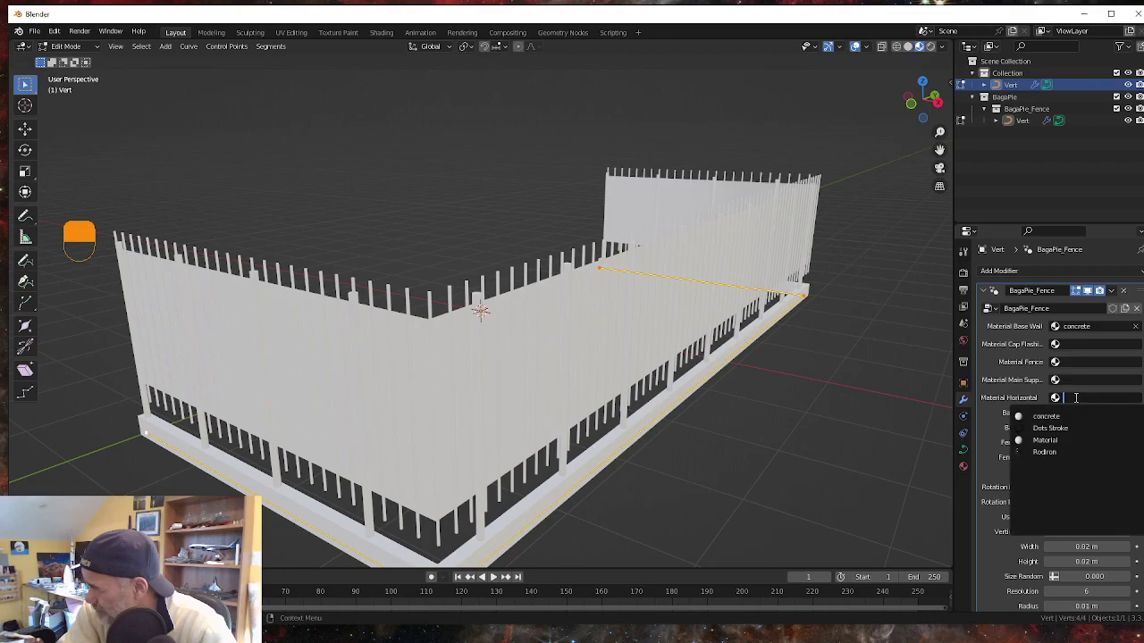
pyautogui.click(1044, 452)
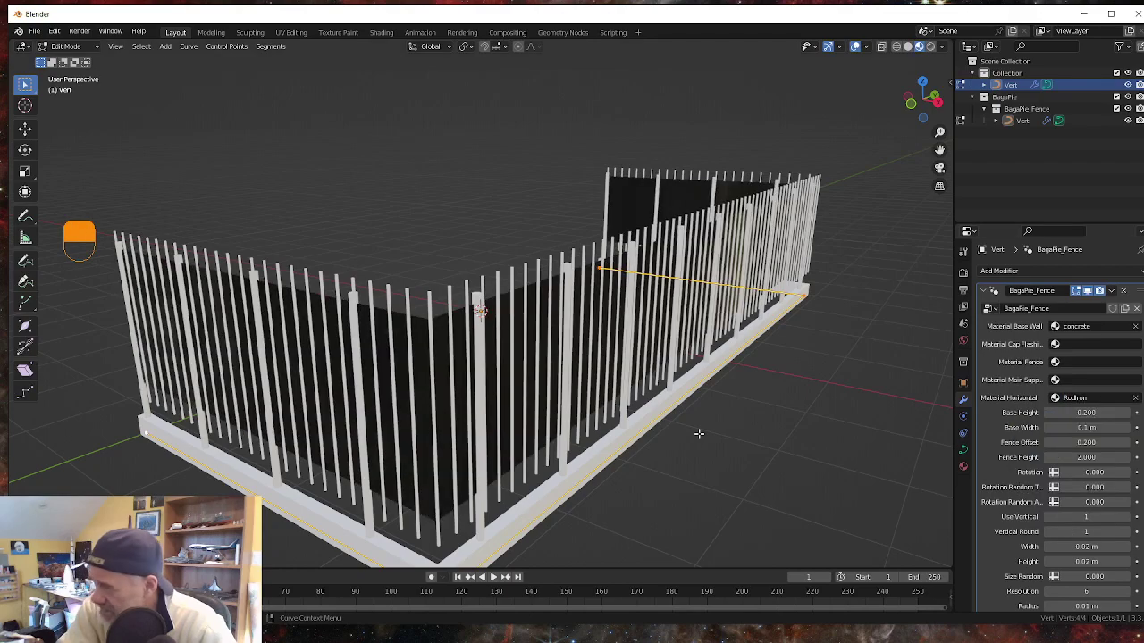
# Turn off the solid panel between the fence rails by setting Use Plane to 0 in the BagaPie_Fence modifier.
pyautogui.moveTo(633, 536); pyautogui.dragTo(636, 511, button='middle')
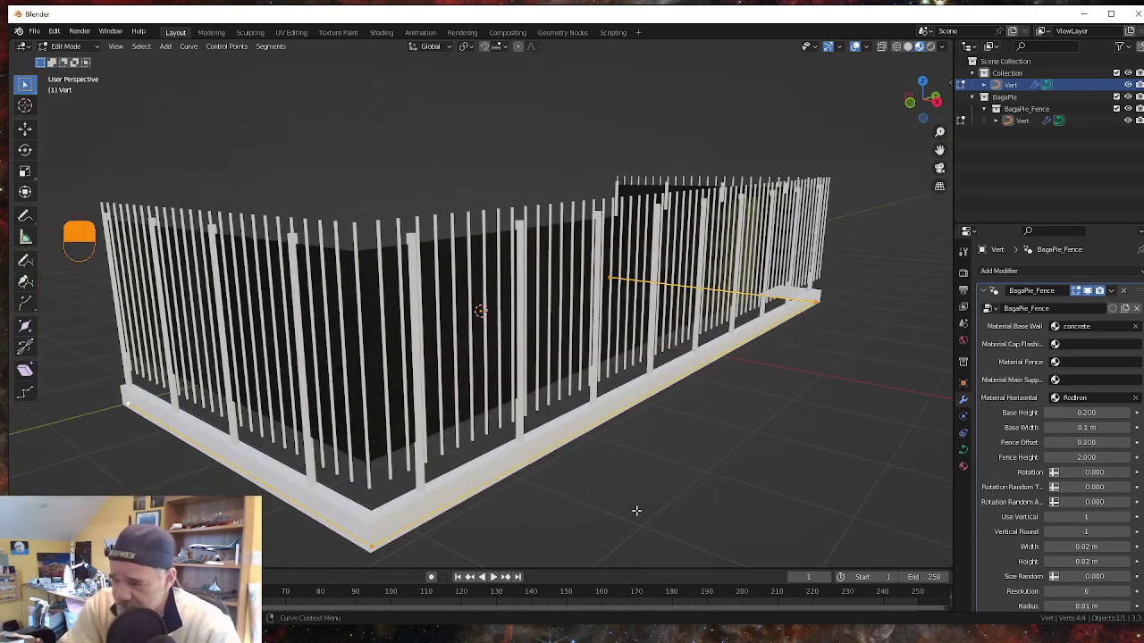
pyautogui.scroll(-8, 1061, 490)
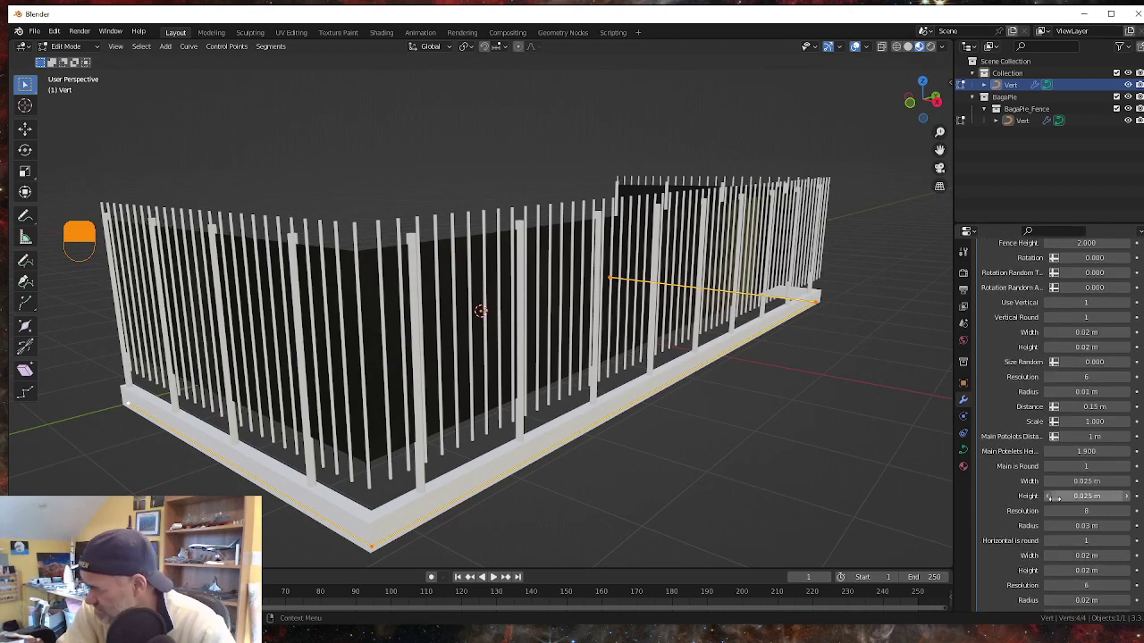
pyautogui.scroll(-3, 1049, 446)
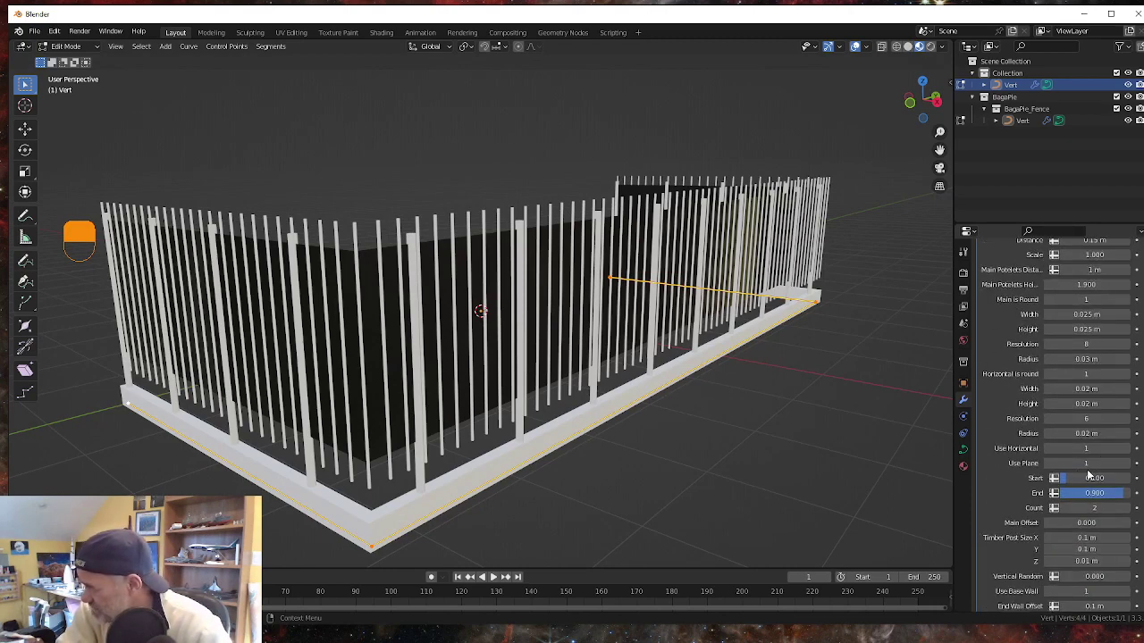
pyautogui.click(1047, 466)
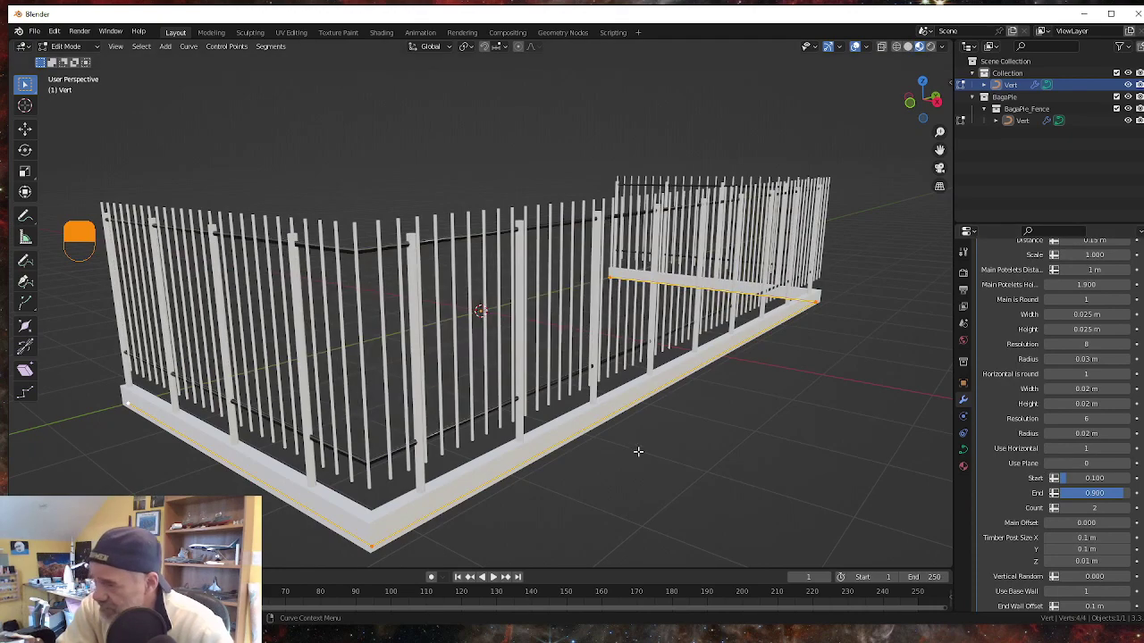
# Inspect the fence's horizontal rails up close and view the whole fence from a higher angle.
pyautogui.moveTo(635, 452); pyautogui.dragTo(420, 279, button='middle')
pyautogui.scroll(5, 425, 304)
pyautogui.scroll(-2, 251, 380)
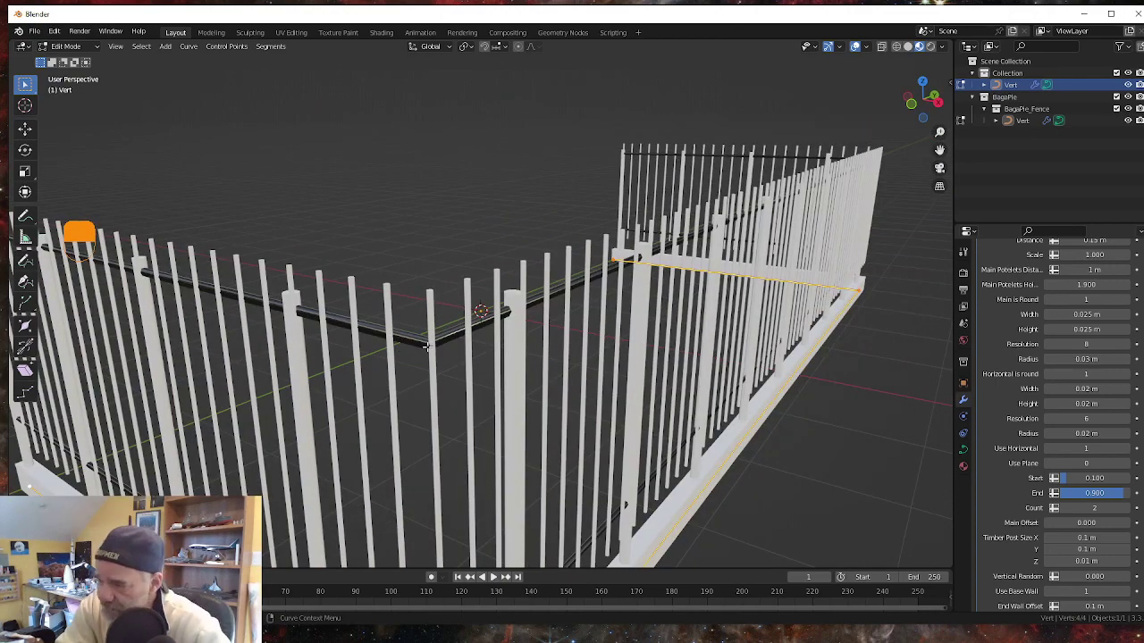
pyautogui.scroll(-3, 551, 385)
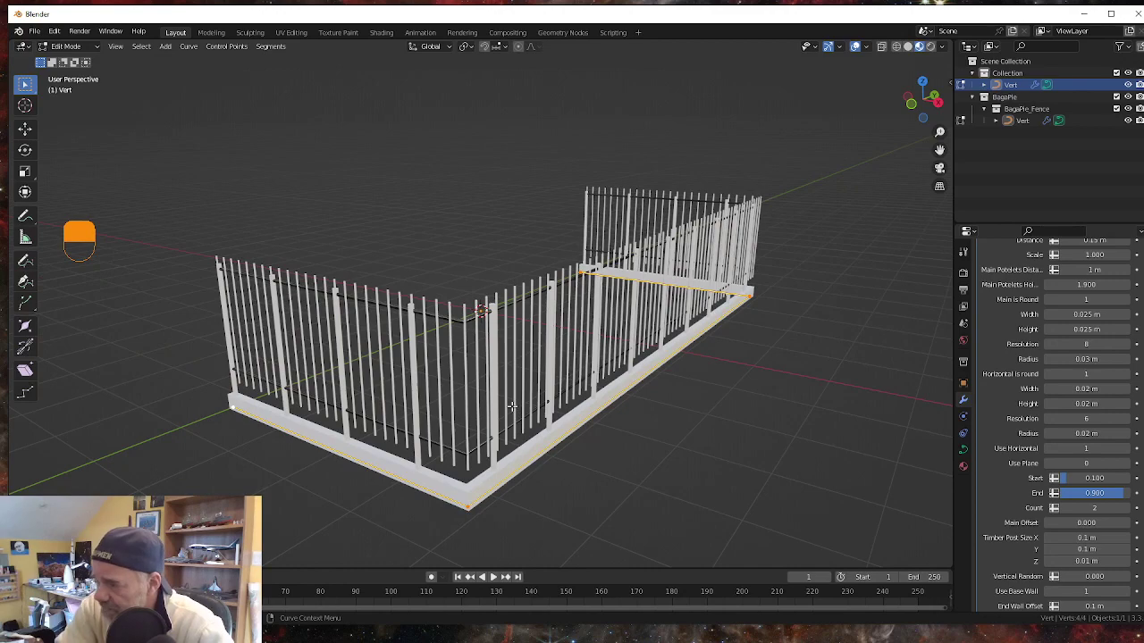
pyautogui.moveTo(512, 406); pyautogui.dragTo(511, 387, button='middle')
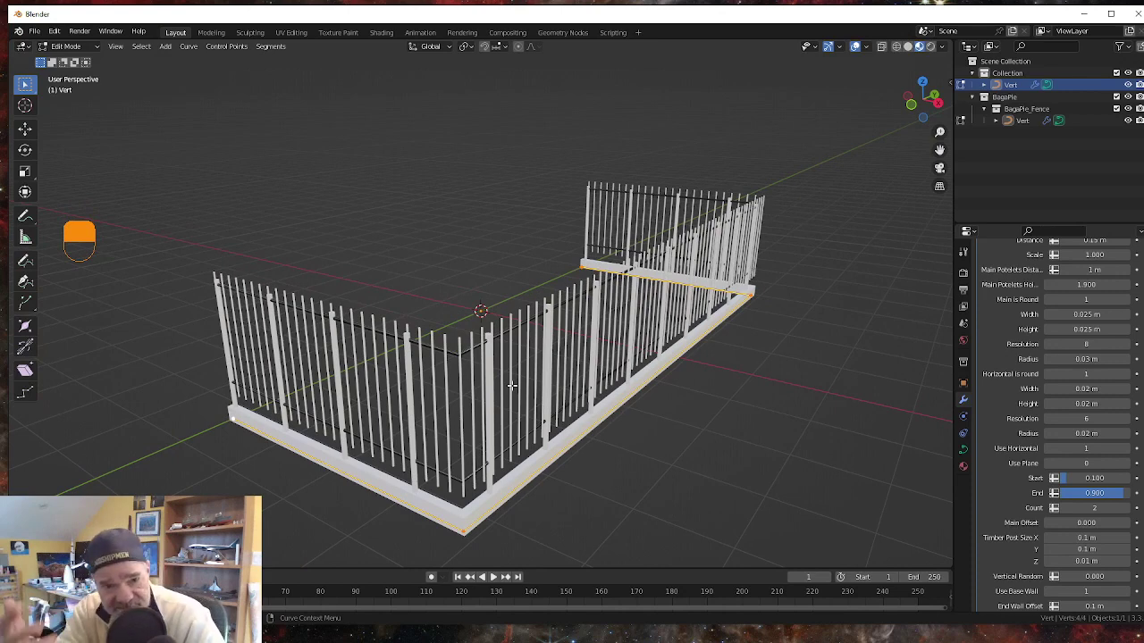
# Review the RodIron material's surface, blend and MSFS type settings.
pyautogui.click(962, 467)
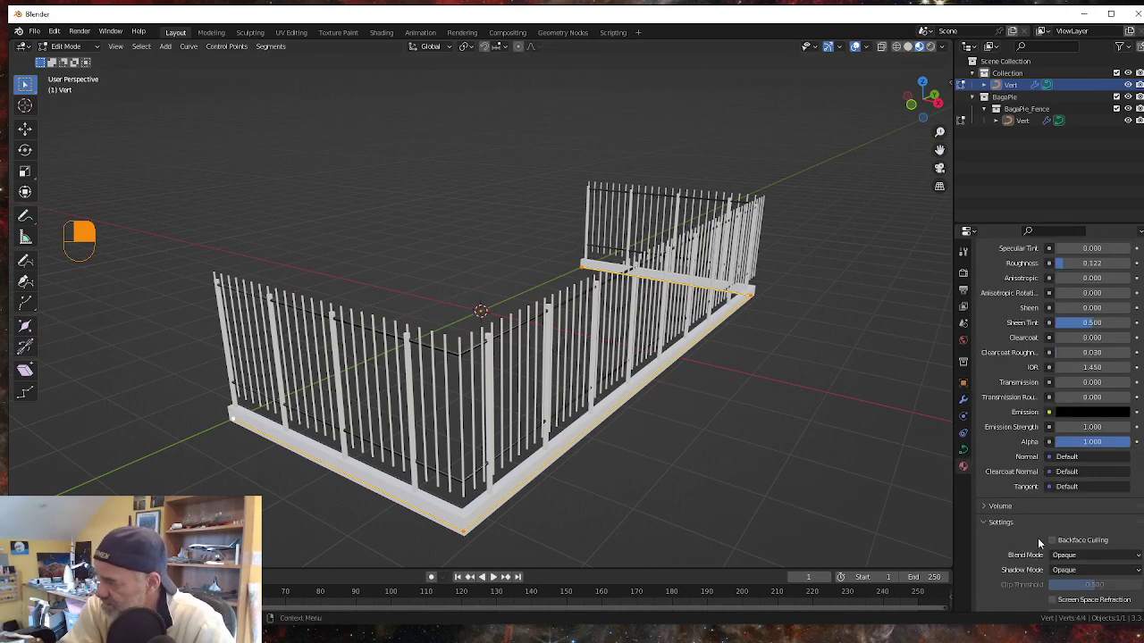
pyautogui.scroll(15, 1052, 302)
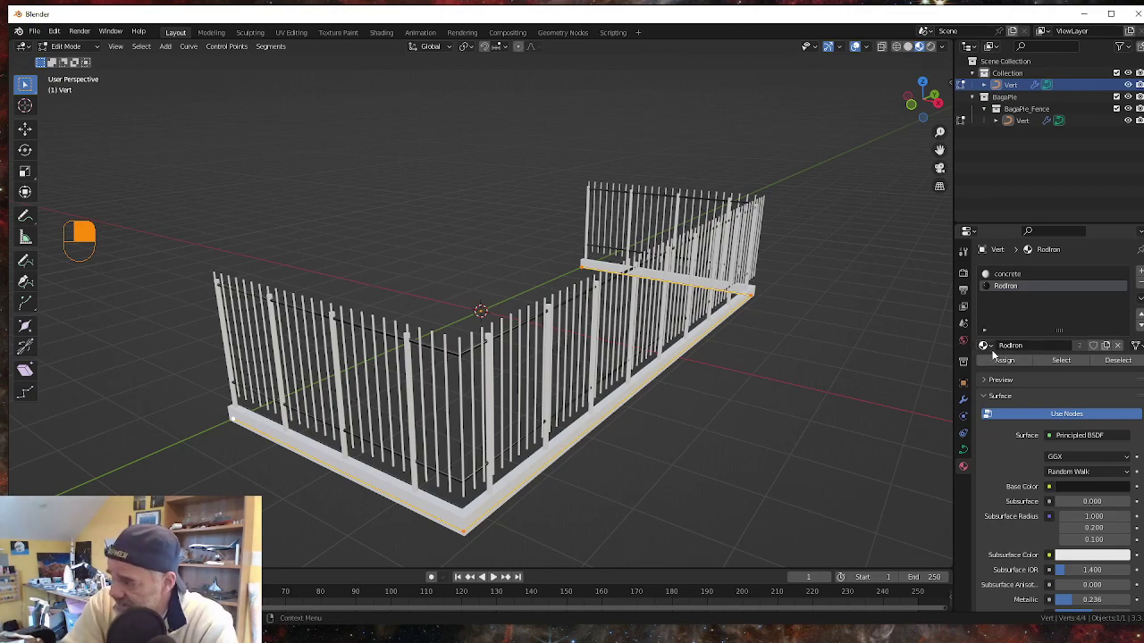
pyautogui.scroll(-15, 1017, 454)
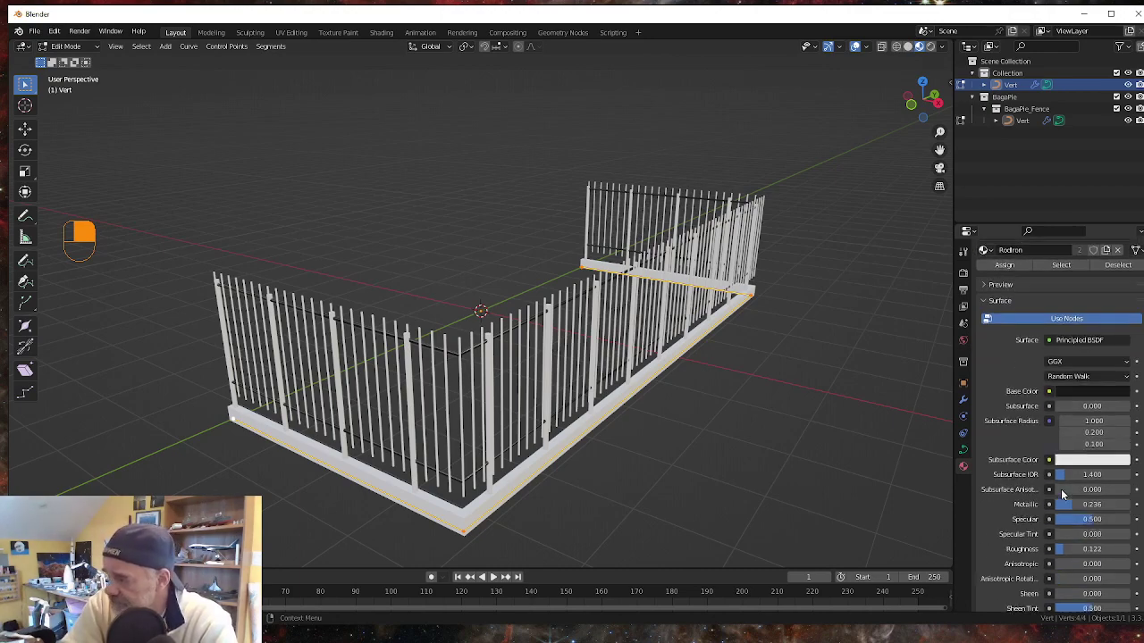
pyautogui.scroll(-2, 1019, 545)
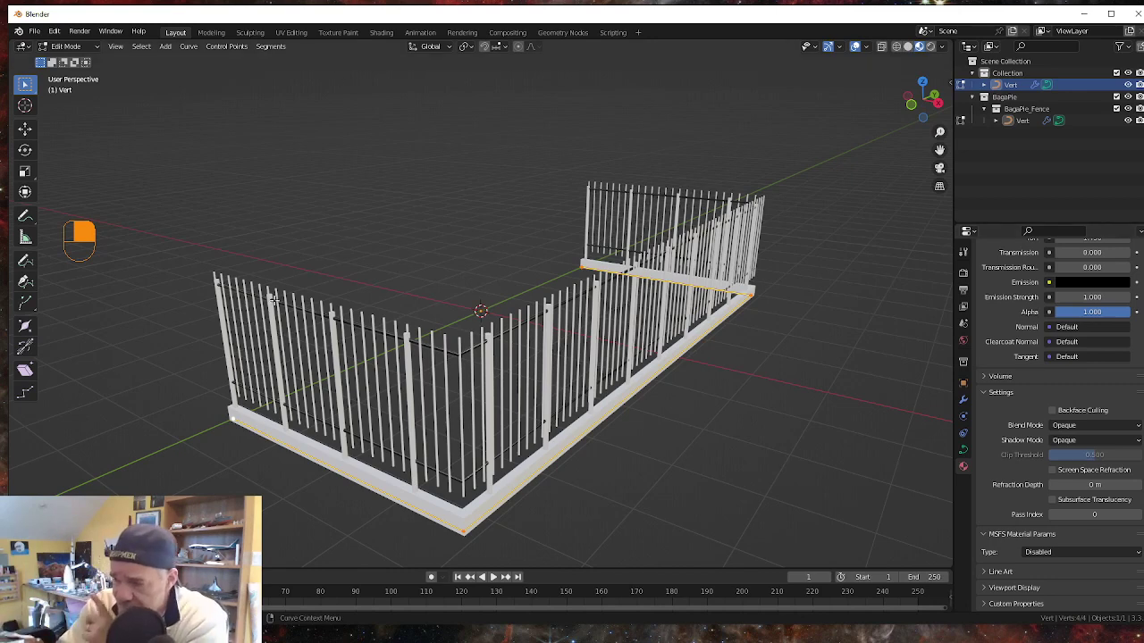
pyautogui.scroll(15, 1045, 317)
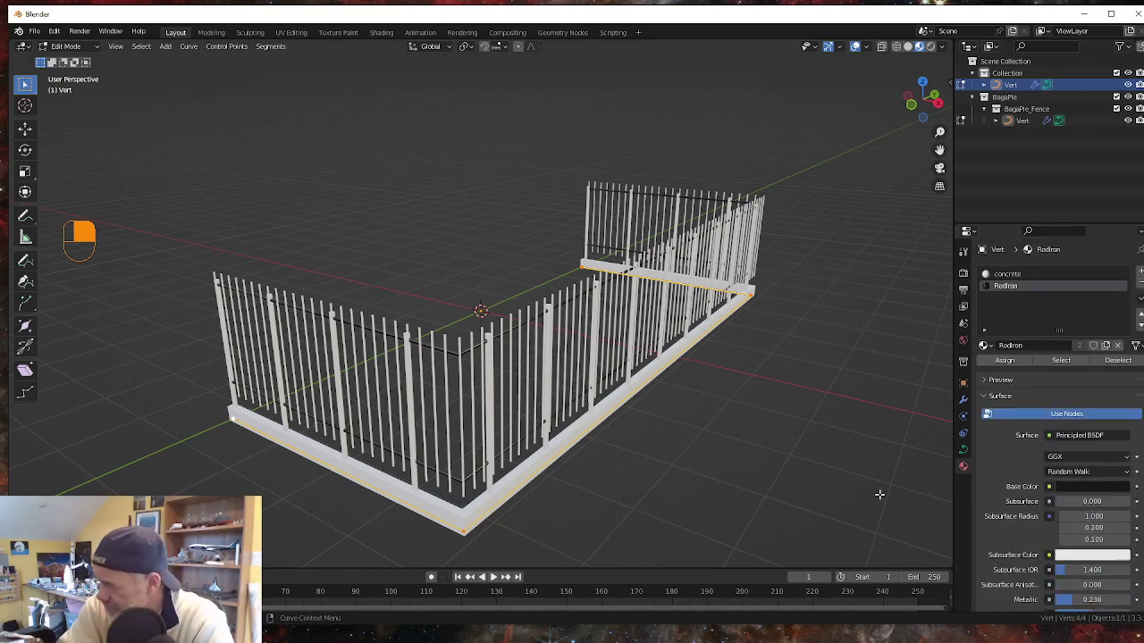
# Review the material assignments and the post and rail parameters in the BagaPie_Fence modifier.
pyautogui.click(963, 398)
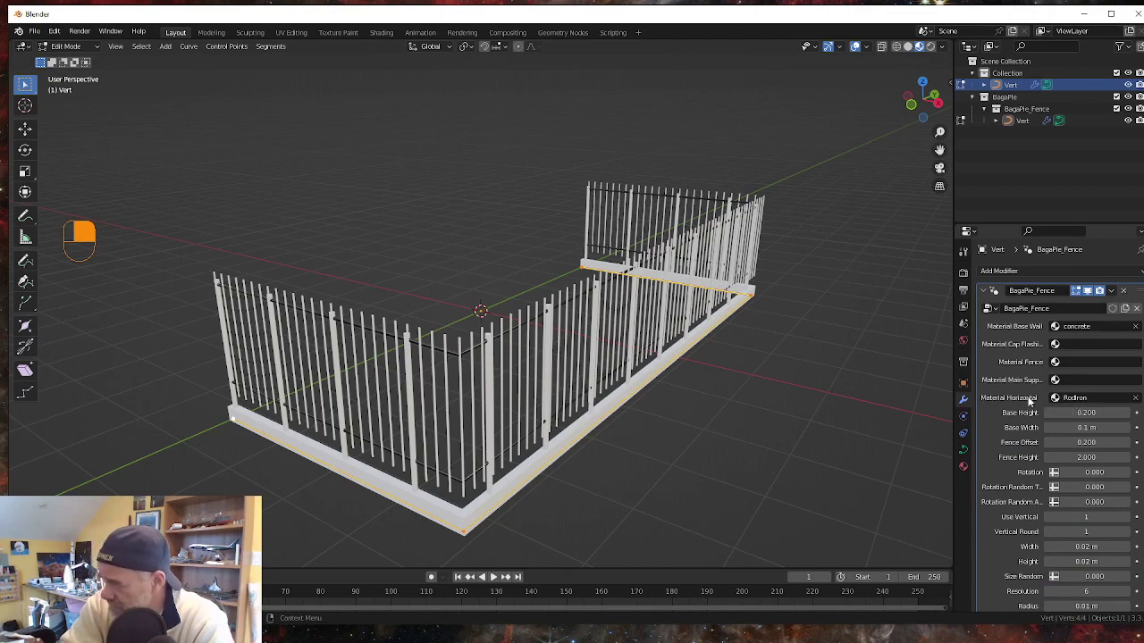
pyautogui.scroll(-5, 1020, 417)
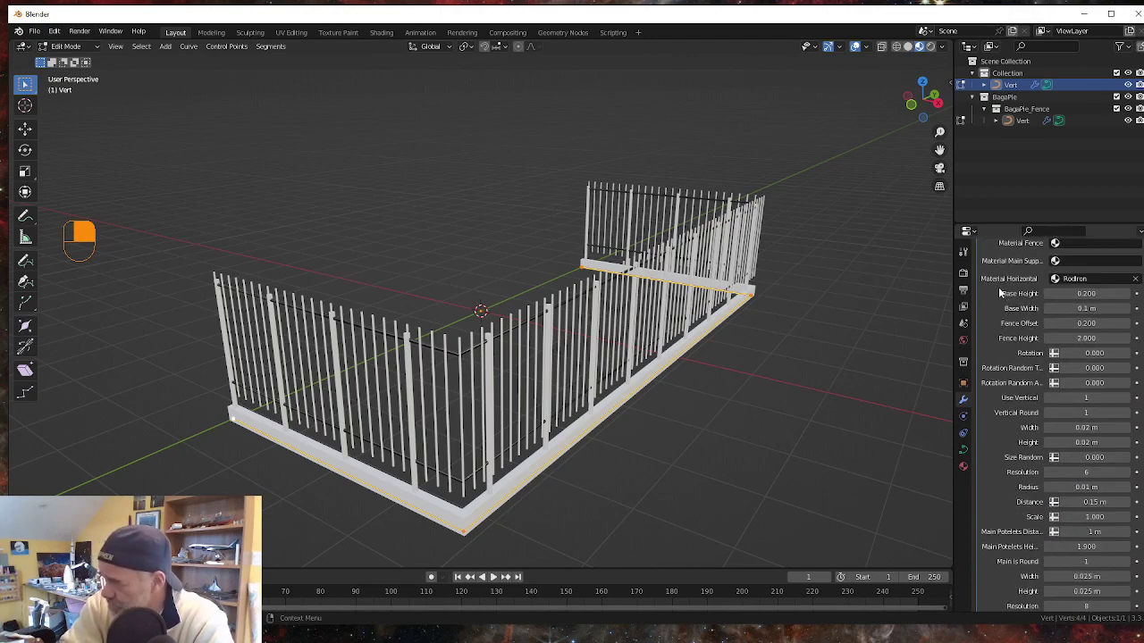
pyautogui.scroll(-12, 1062, 381)
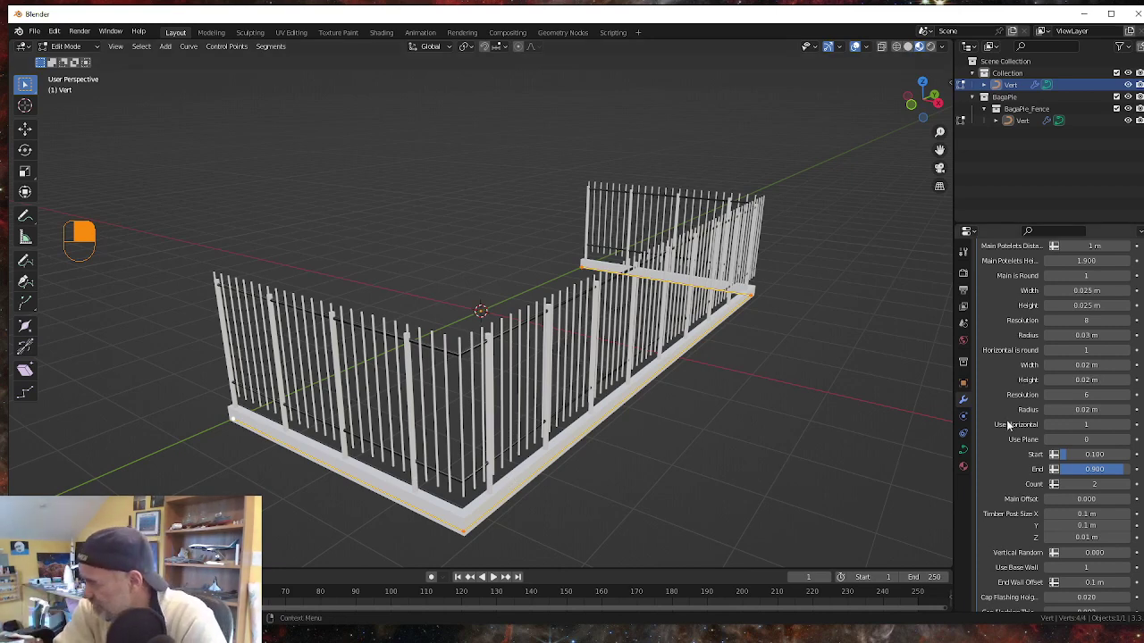
# Assign the RodIron material to Material Fence in the BagaPie_Fence modifier.
pyautogui.scroll(15, 1050, 384)
pyautogui.scroll(1, 1055, 383)
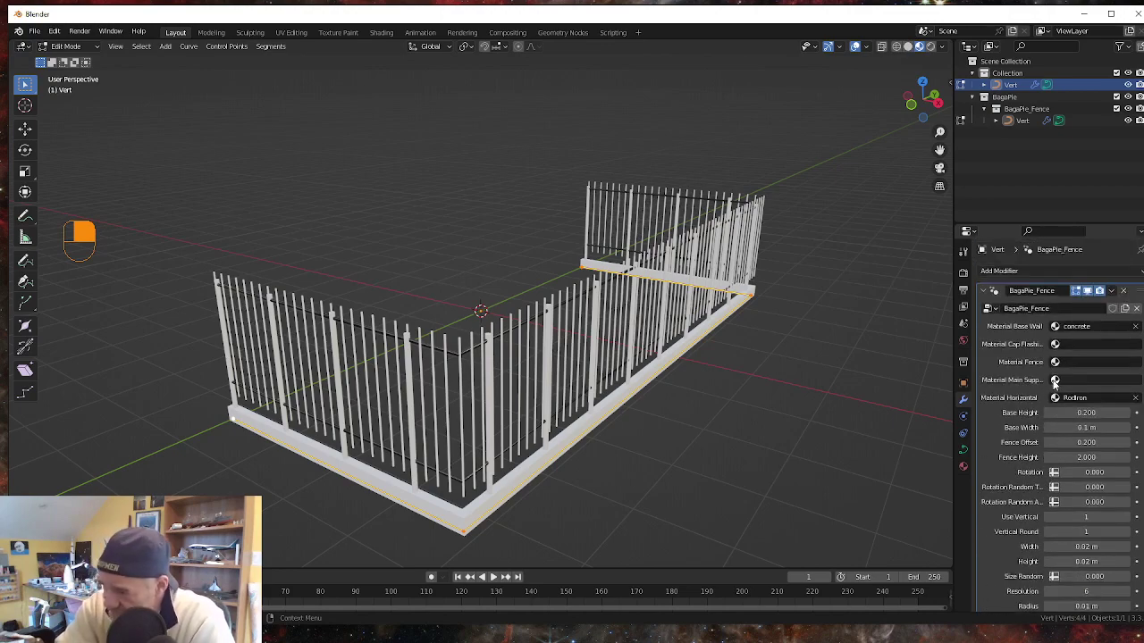
pyautogui.scroll(4, 461, 358)
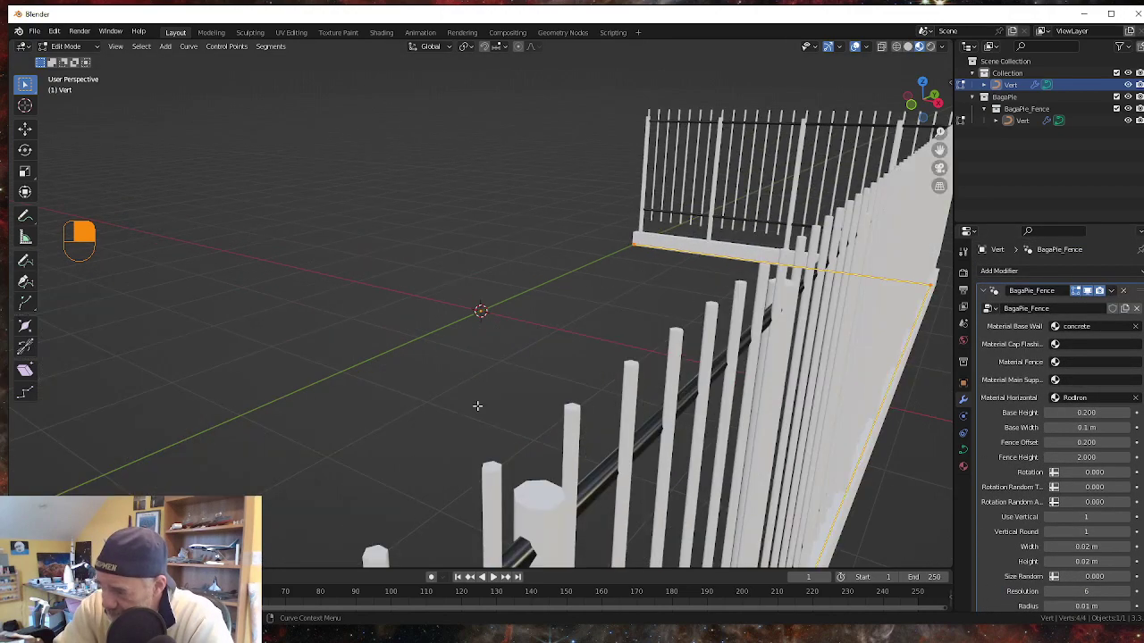
pyautogui.scroll(-3, 474, 403)
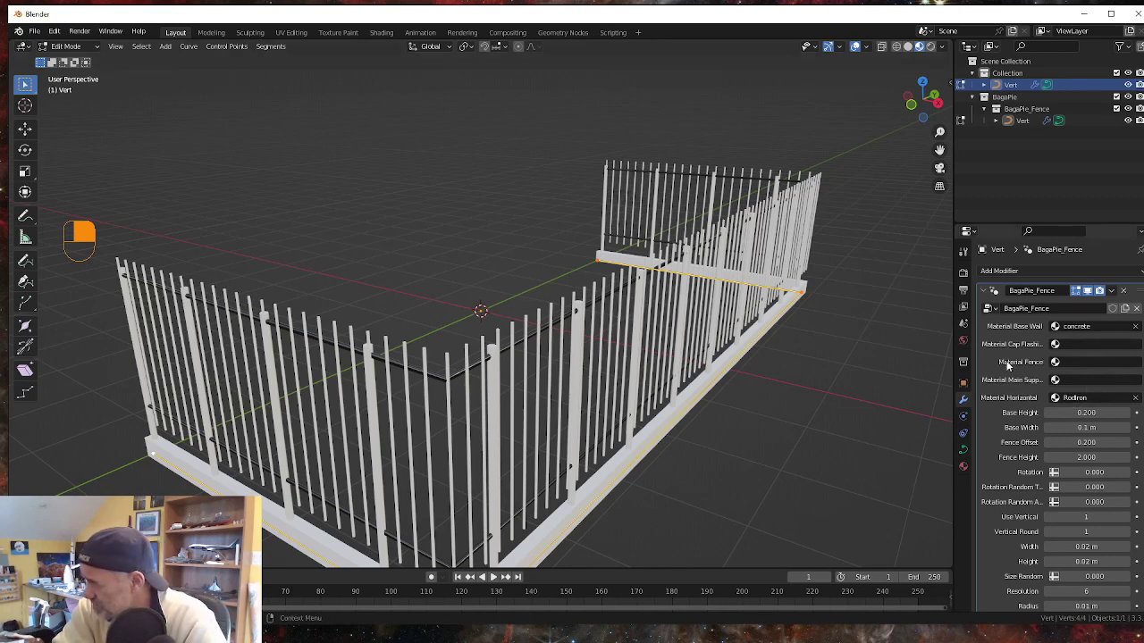
pyautogui.click(1075, 362)
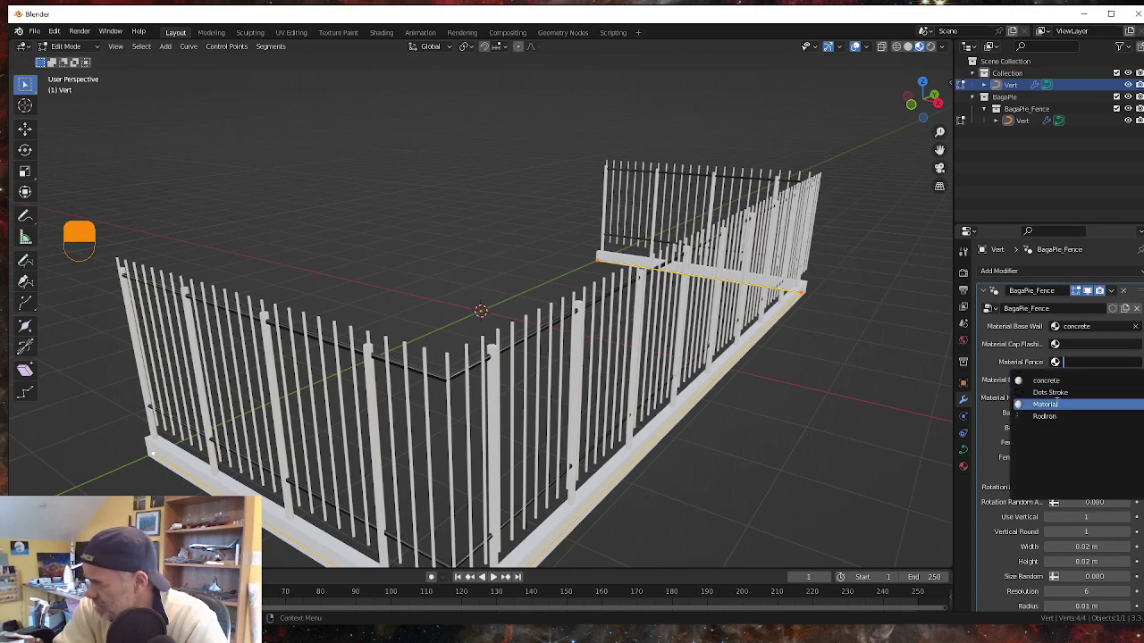
pyautogui.click(1045, 417)
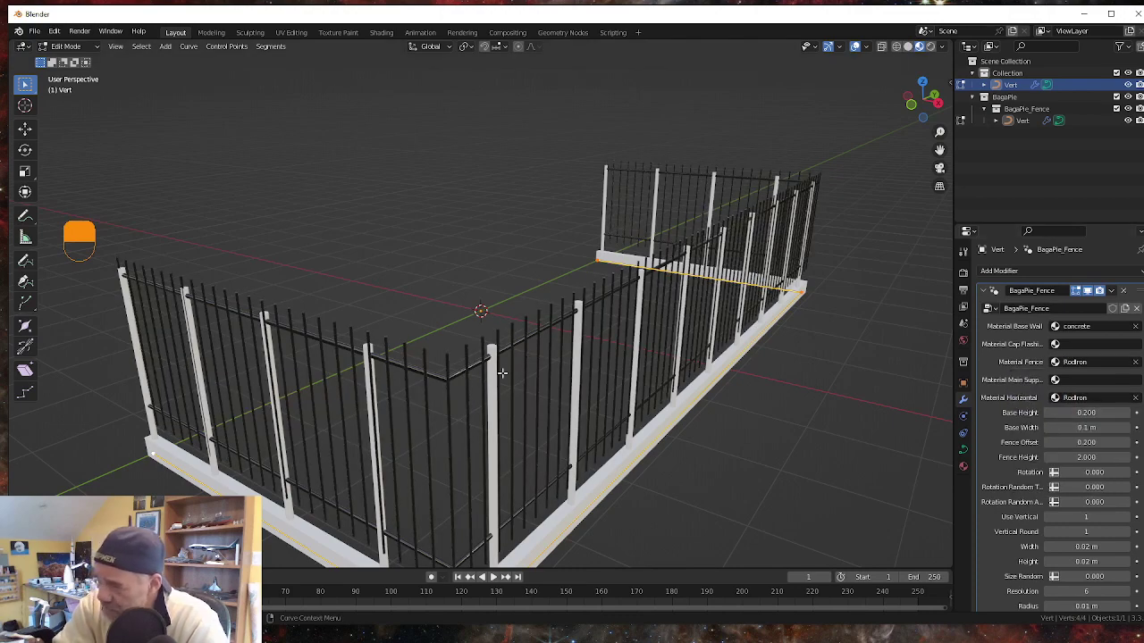
# Assign the RodIron material to the fence's main support posts in the BagaPie_Fence modifier.
pyautogui.moveTo(638, 472); pyautogui.dragTo(608, 473, button='middle')
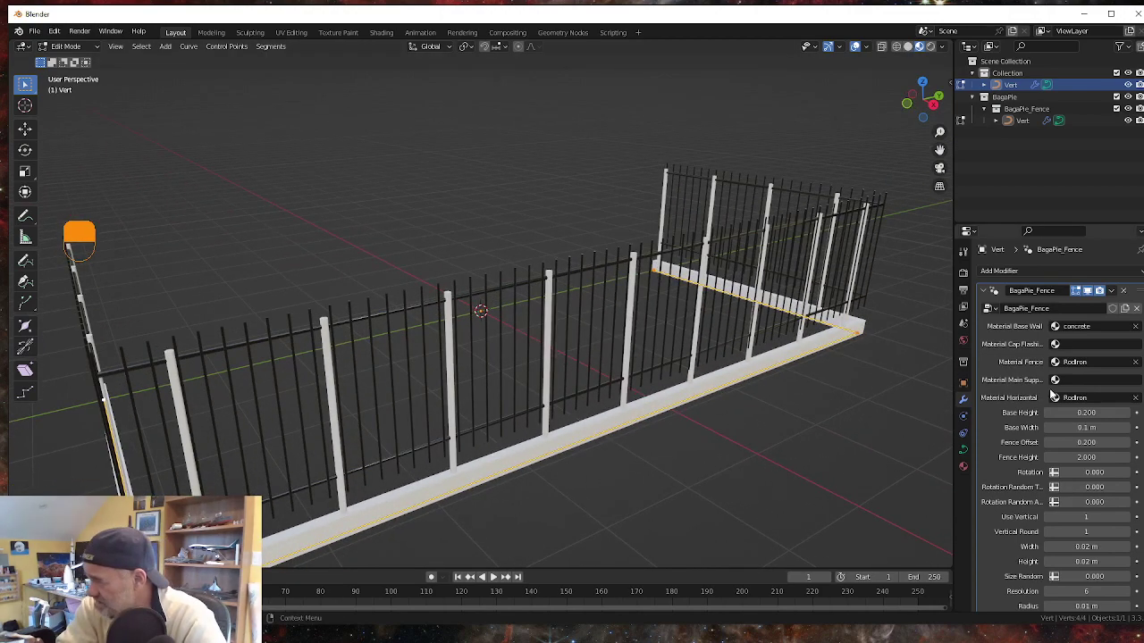
pyautogui.click(1069, 379)
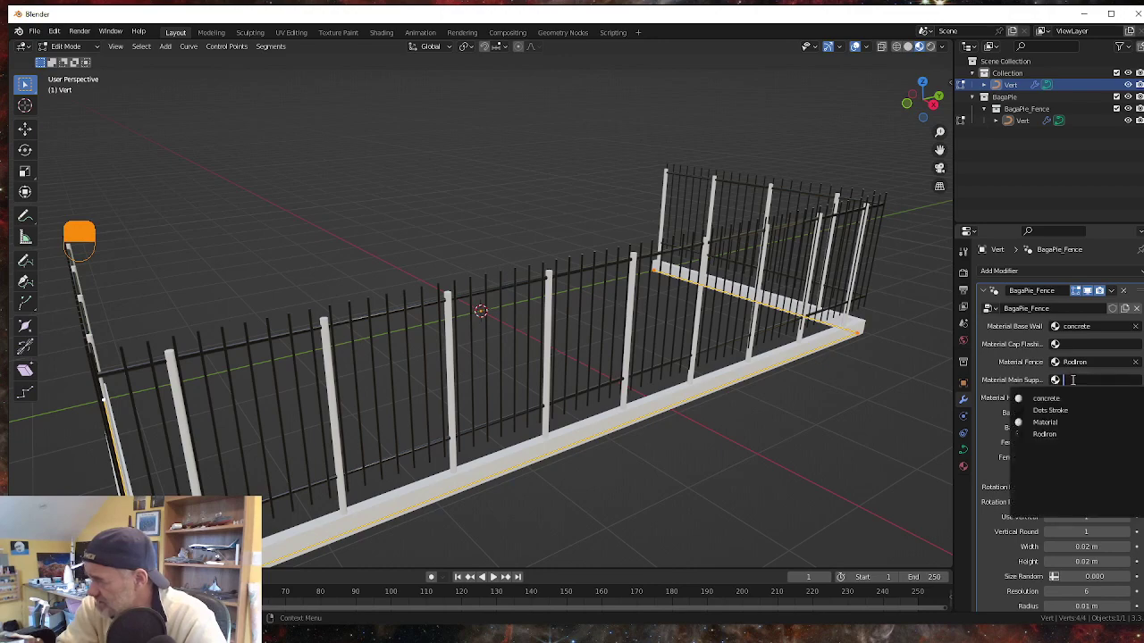
pyautogui.click(1045, 434)
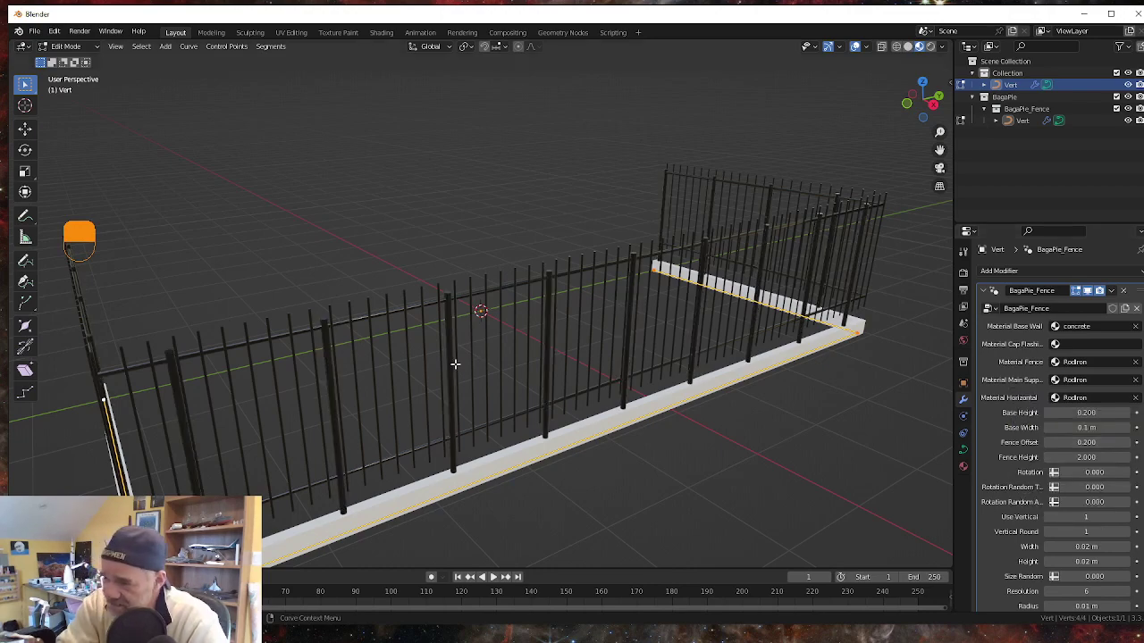
# Inspect the fence's posts, rails and concrete base wall from low, close and raised viewpoints.
pyautogui.moveTo(454, 410); pyautogui.dragTo(500, 393, button='middle')
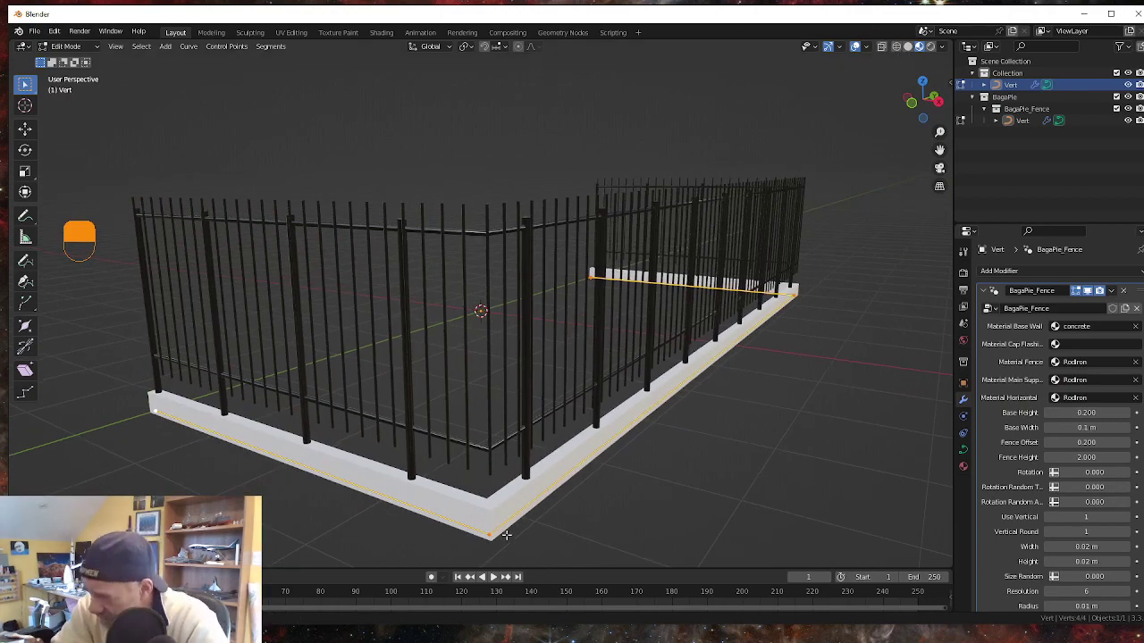
pyautogui.moveTo(506, 534); pyautogui.dragTo(536, 521, button='middle')
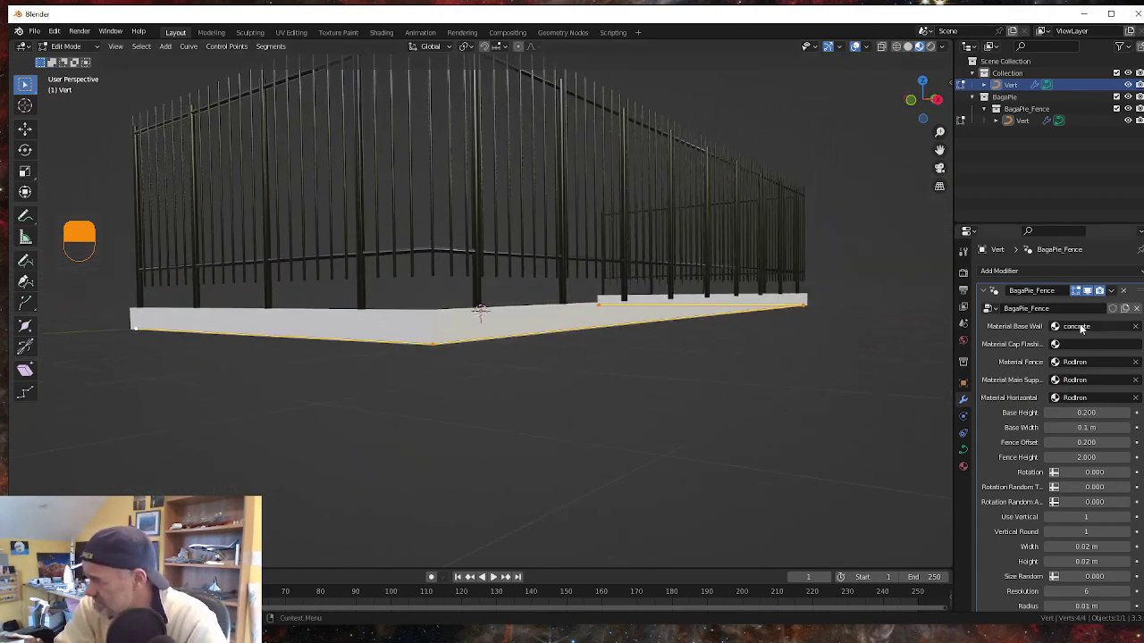
pyautogui.moveTo(491, 401); pyautogui.dragTo(495, 417, button='middle')
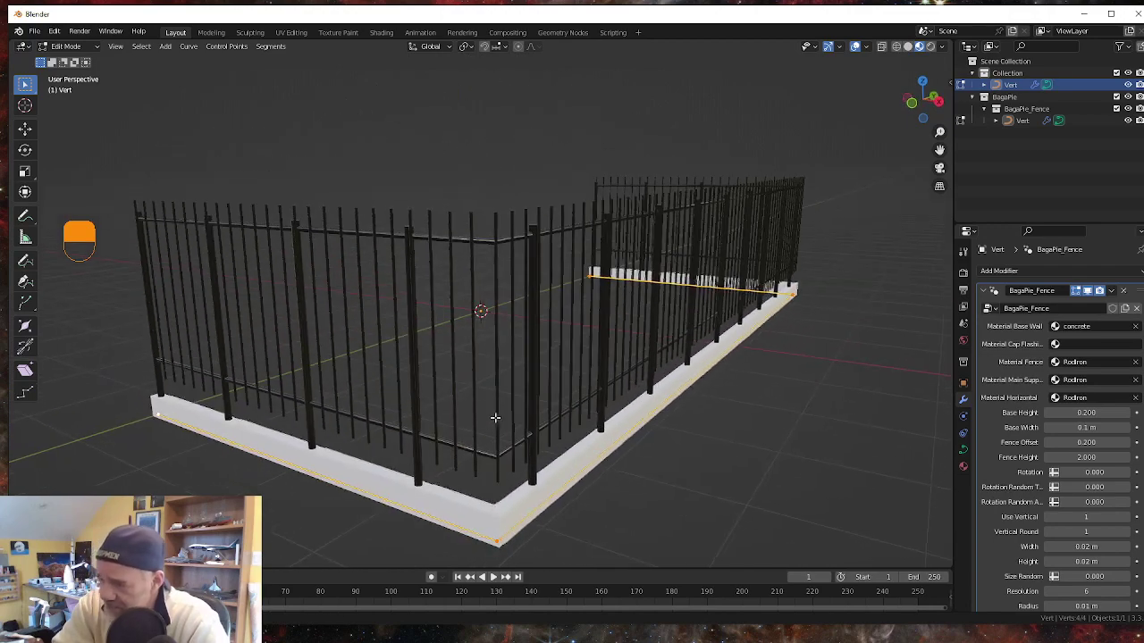
pyautogui.scroll(2, 529, 566)
pyautogui.moveTo(528, 566); pyautogui.dragTo(526, 552, button='middle')
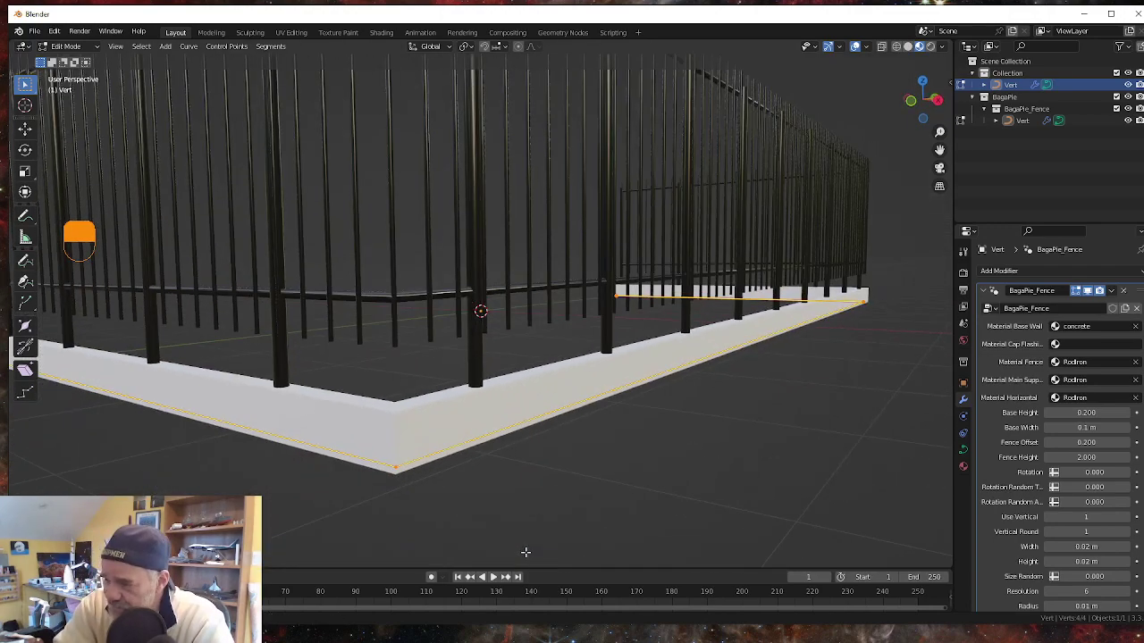
pyautogui.scroll(3, 518, 528)
pyautogui.scroll(-8, 518, 528)
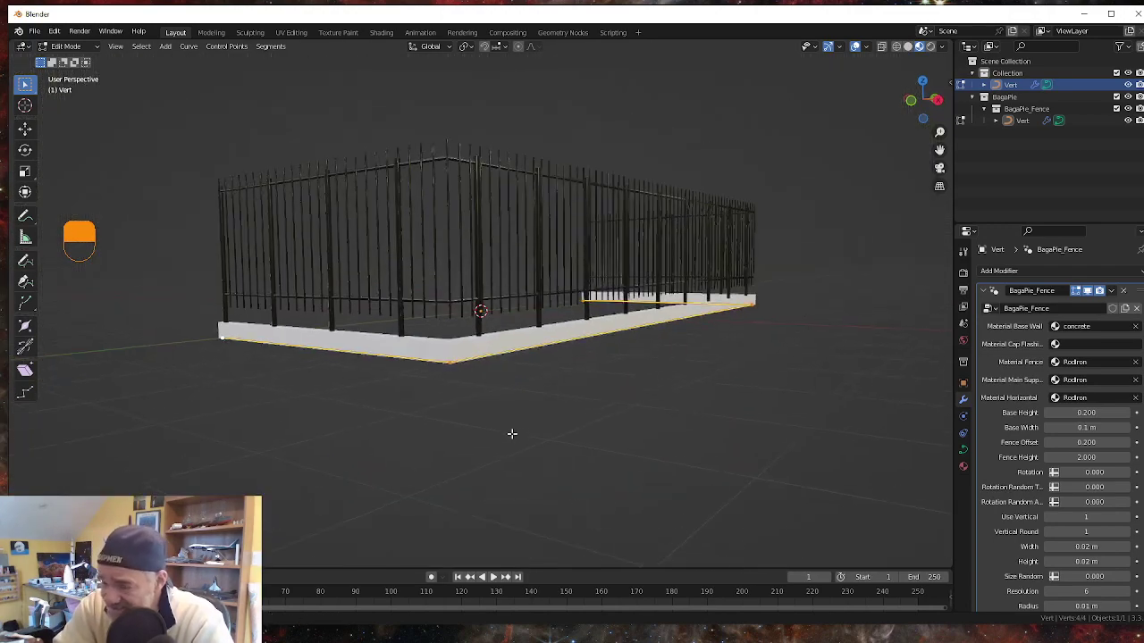
pyautogui.moveTo(512, 433); pyautogui.dragTo(514, 450, button='middle')
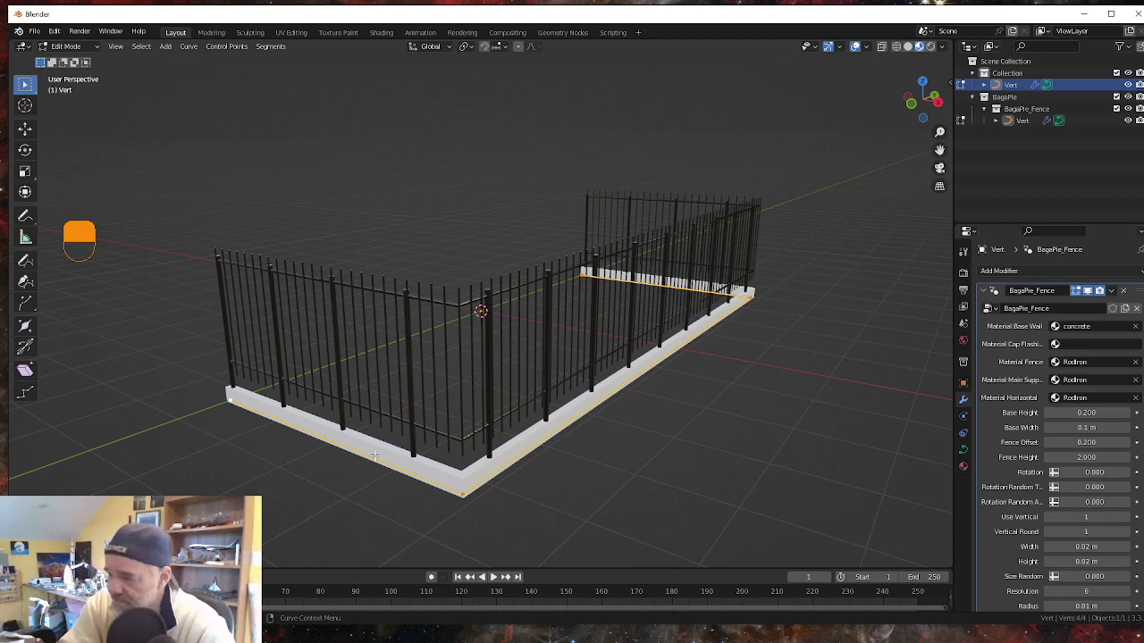
pyautogui.moveTo(388, 408); pyautogui.dragTo(391, 404, button='middle')
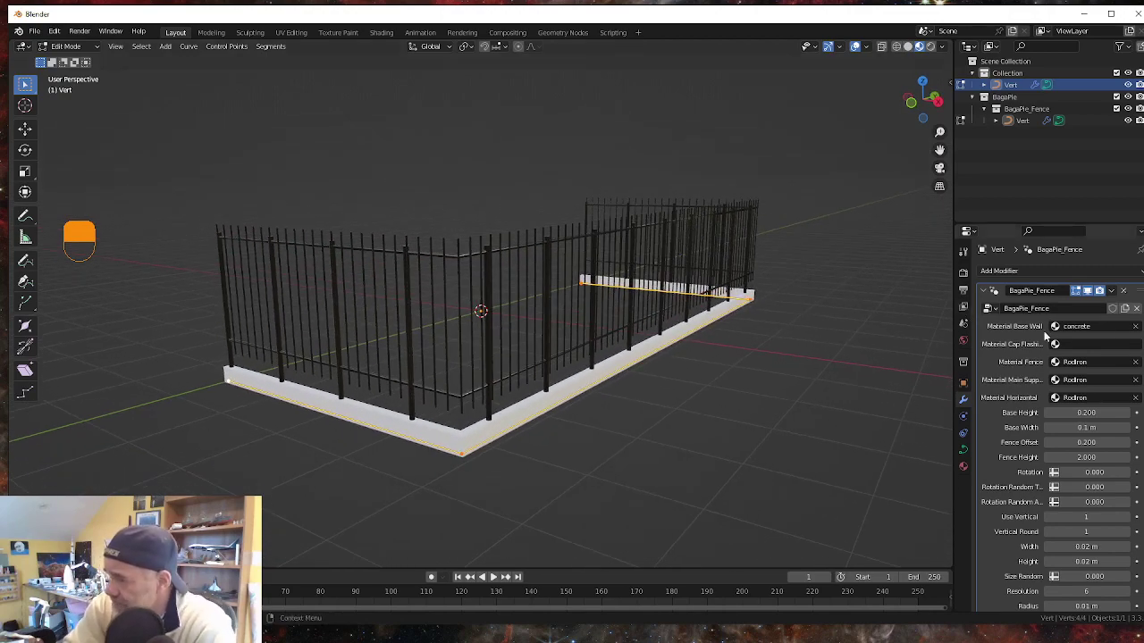
# Switch to Object Mode and try to apply the BagaPie_Fence modifier.
pyautogui.click(1112, 292)
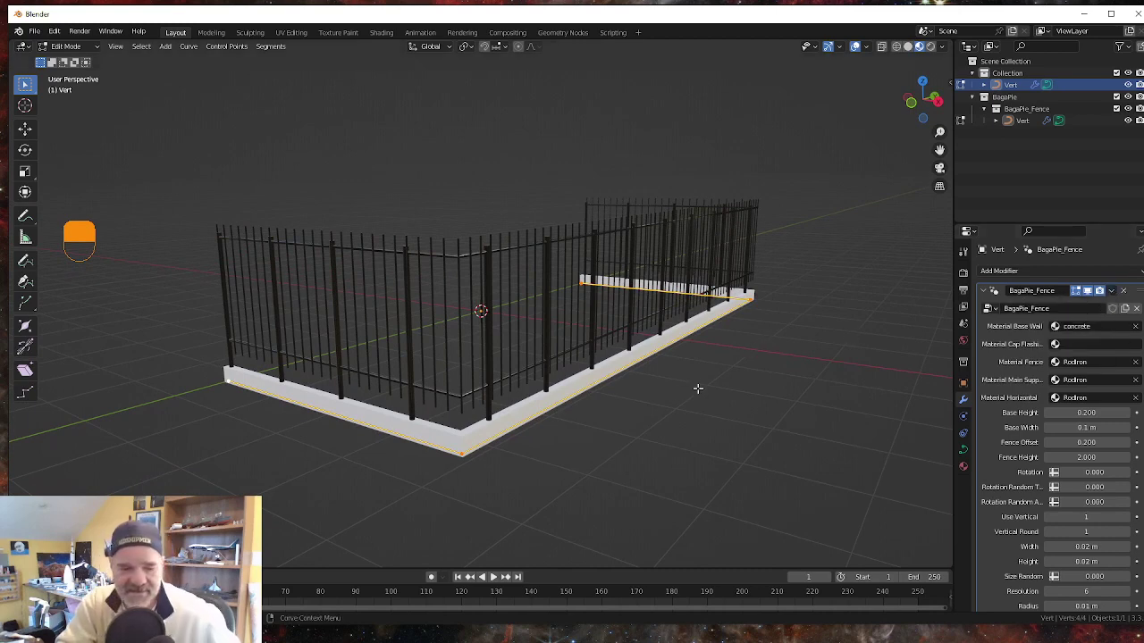
pyautogui.press('Tab')
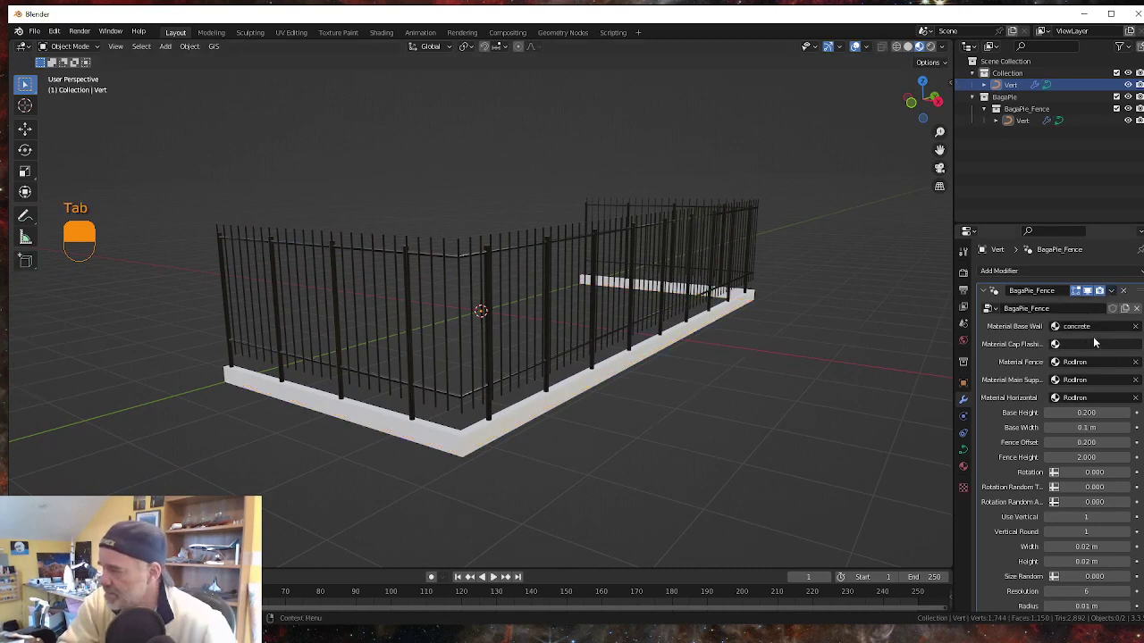
pyautogui.click(1111, 292)
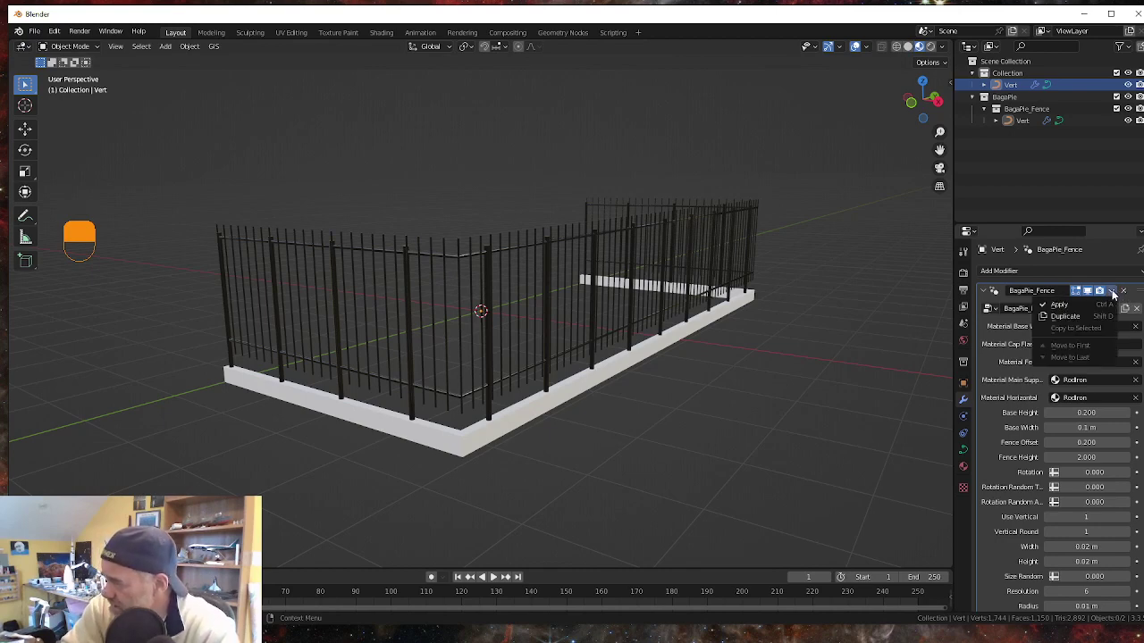
pyautogui.click(1060, 306)
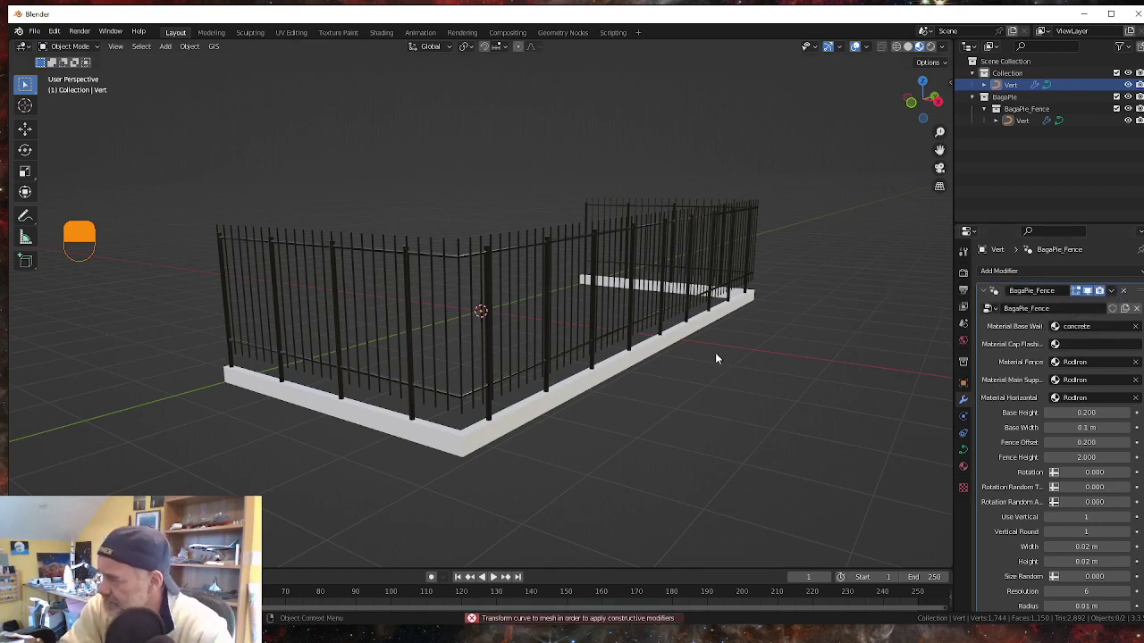
# Select the fence along with its base wall and convert both curve objects to meshes.
pyautogui.moveTo(714, 375); pyautogui.dragTo(706, 375, button='middle')
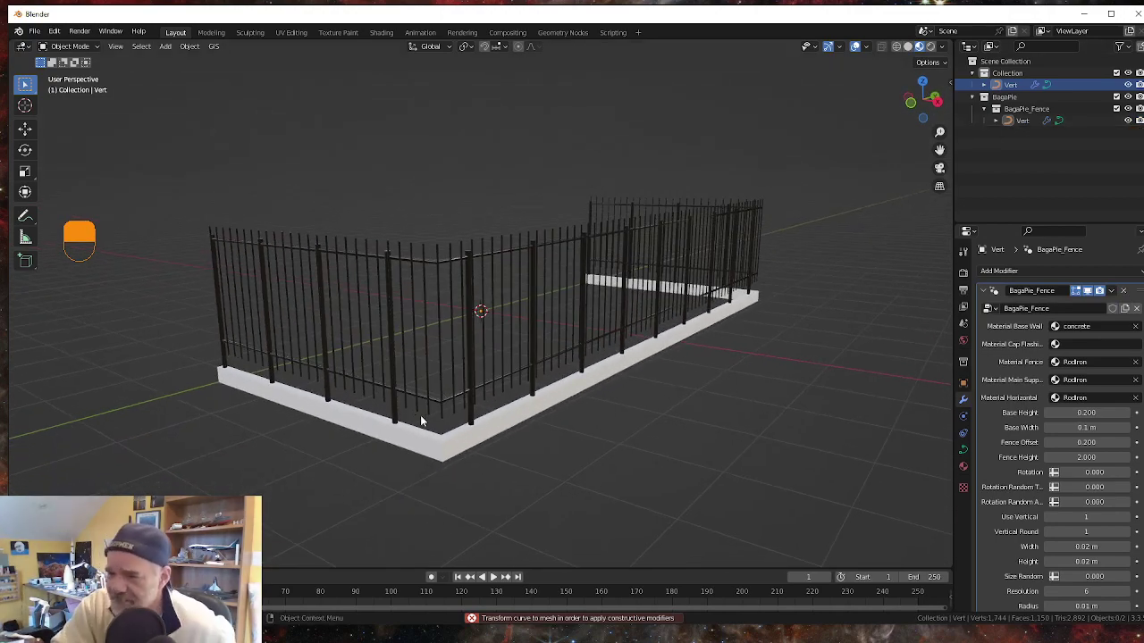
pyautogui.click(457, 448)
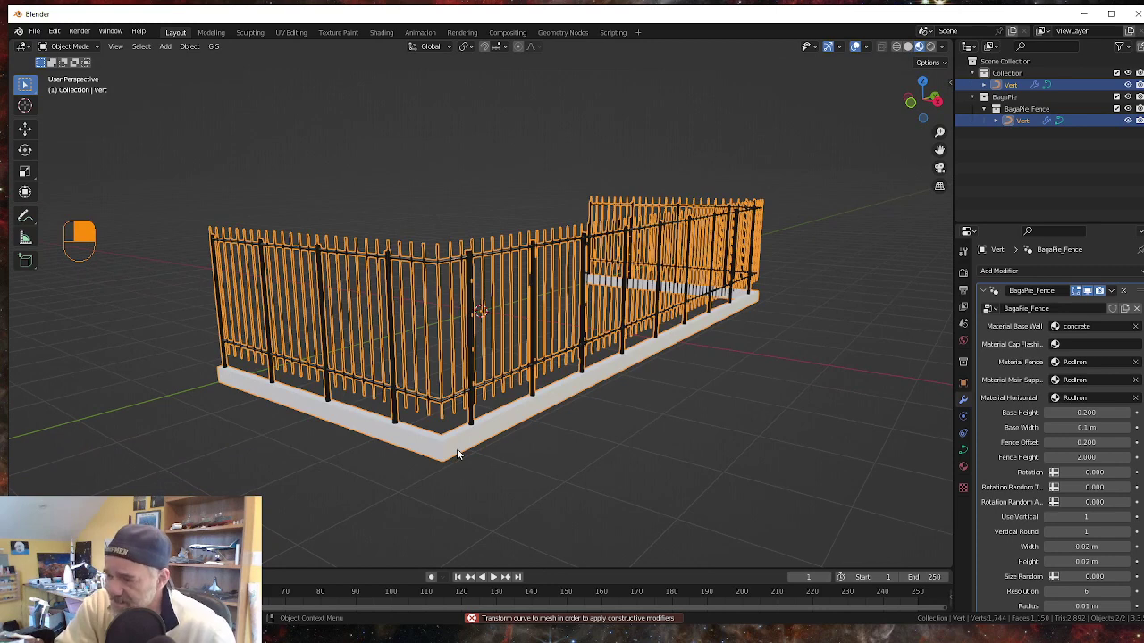
pyautogui.rightClick(457, 448)
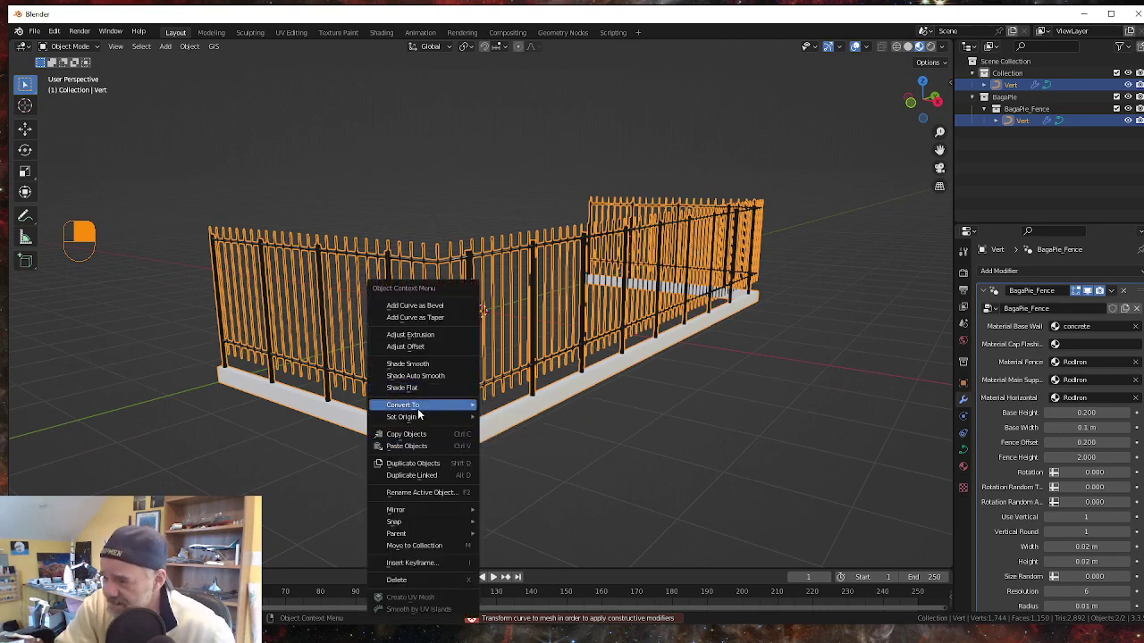
pyautogui.moveTo(419, 408)
pyautogui.click(504, 418)
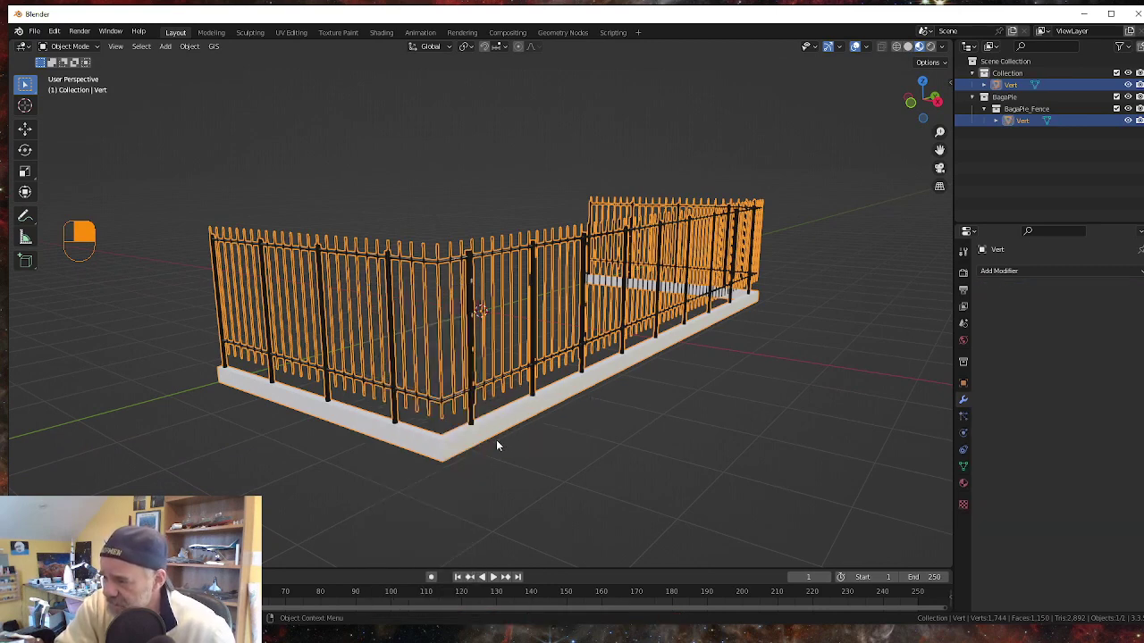
pyautogui.moveTo(304, 419); pyautogui.dragTo(282, 447, button='middle')
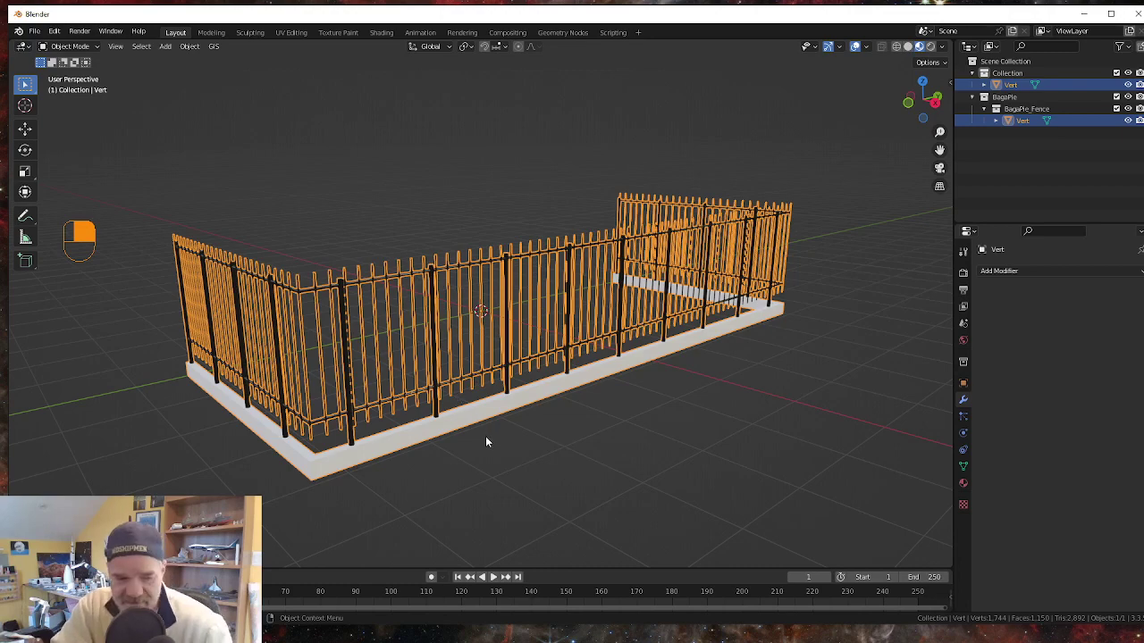
# Enter Edit Mode on the converted fence meshes and examine their geometry up close and as a whole.
pyautogui.press('Tab')
pyautogui.moveTo(408, 493); pyautogui.dragTo(497, 467, button='middle')
pyautogui.scroll(3, 491, 464)
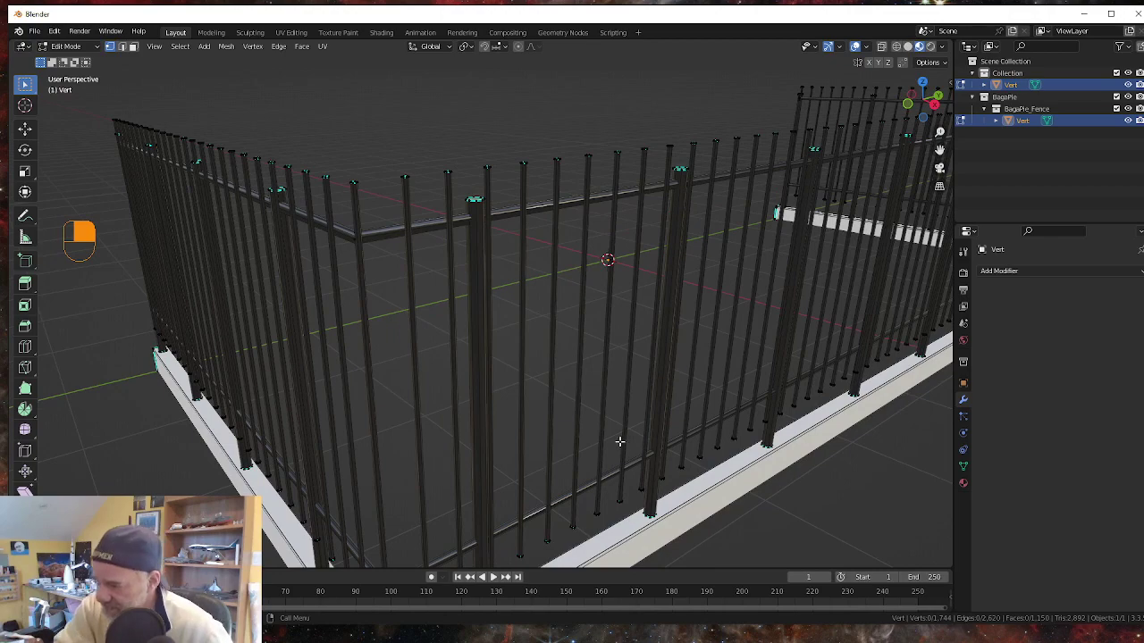
pyautogui.scroll(-6, 625, 452)
pyautogui.moveTo(634, 459); pyautogui.dragTo(625, 505, button='middle')
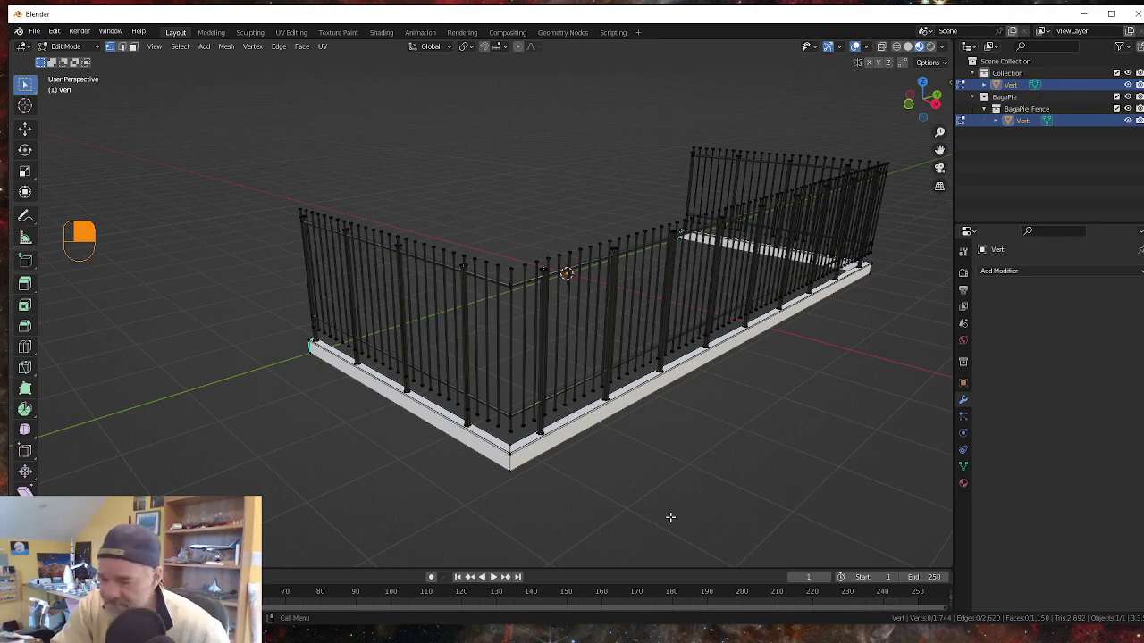
pyautogui.moveTo(529, 487); pyautogui.dragTo(503, 469, button='middle')
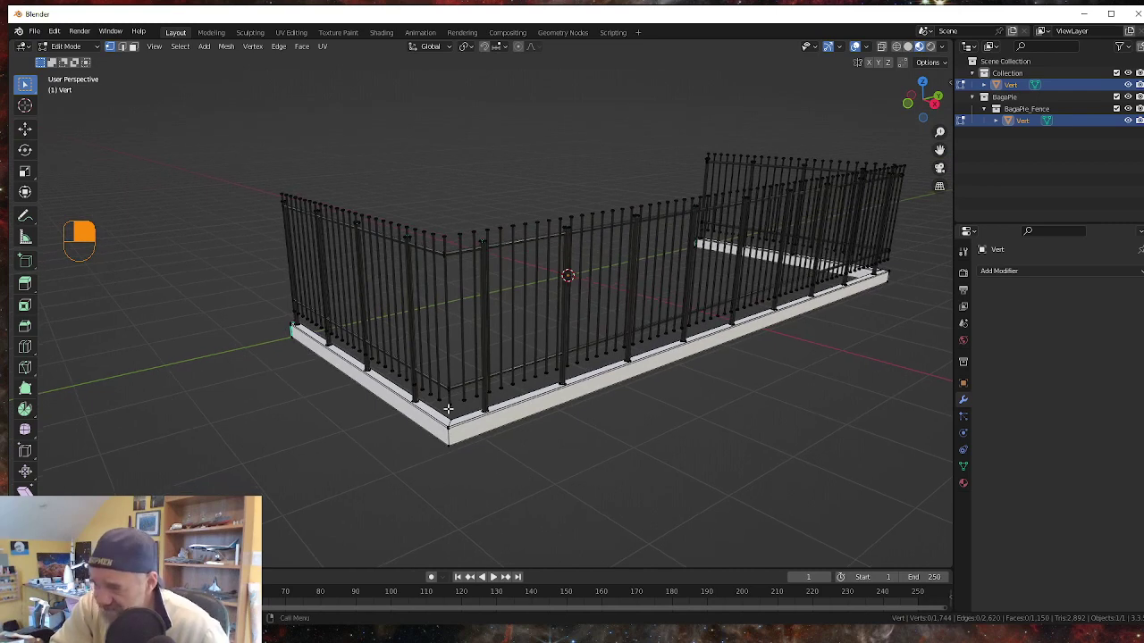
# Switch to face selection and select the loop of faces running along the base wall.
pyautogui.click(134, 46)
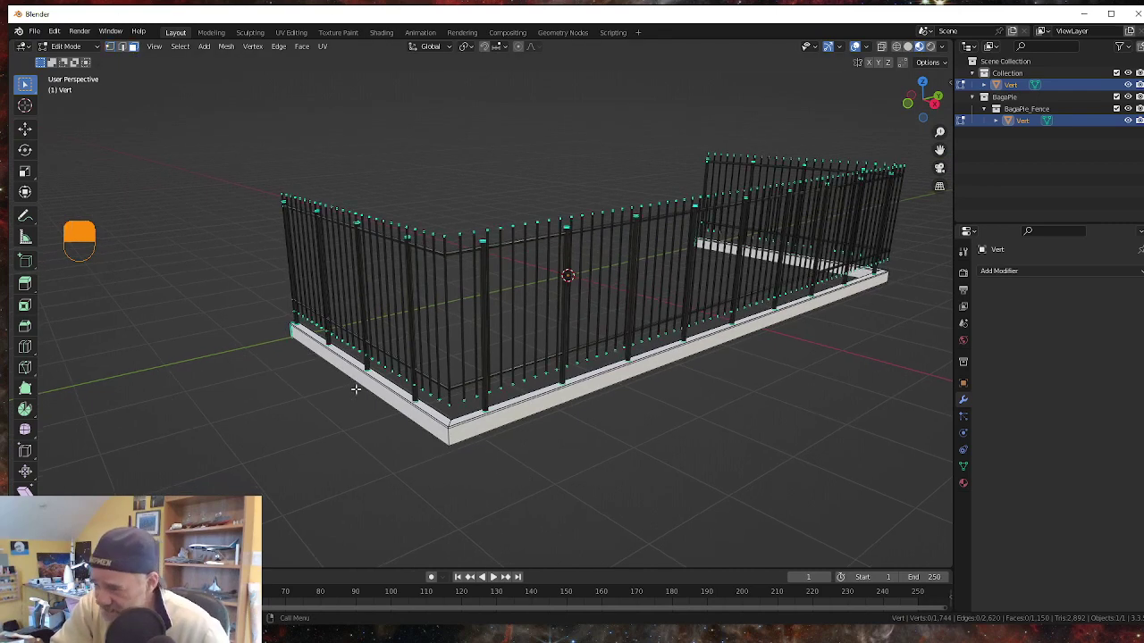
pyautogui.keyDown('alt'); pyautogui.click(461, 413); pyautogui.keyUp('alt')
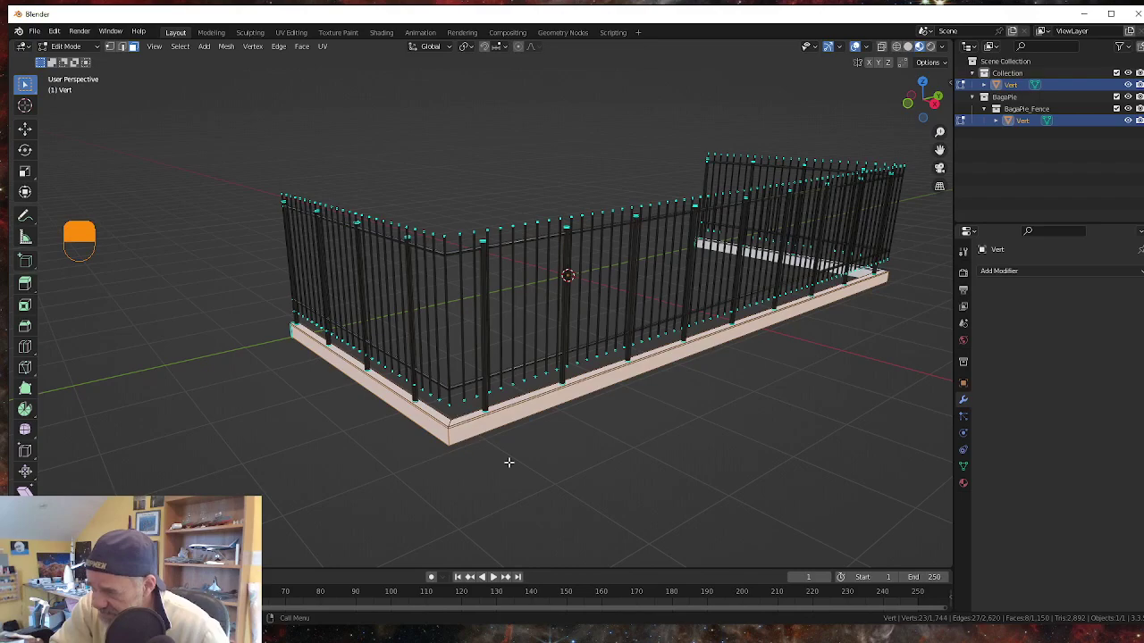
pyautogui.moveTo(508, 462); pyautogui.dragTo(564, 303, button='middle')
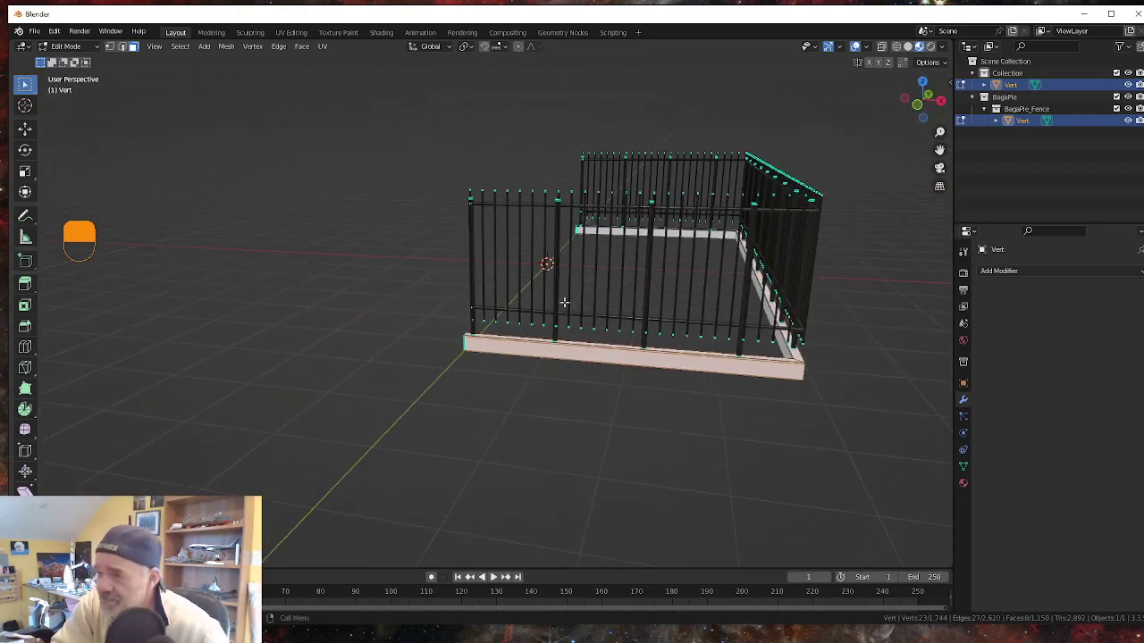
# Turn on X-ray and add the remaining faces of the first short side, its end cap and the long side of the base wall to the selection.
pyautogui.click(880, 48)
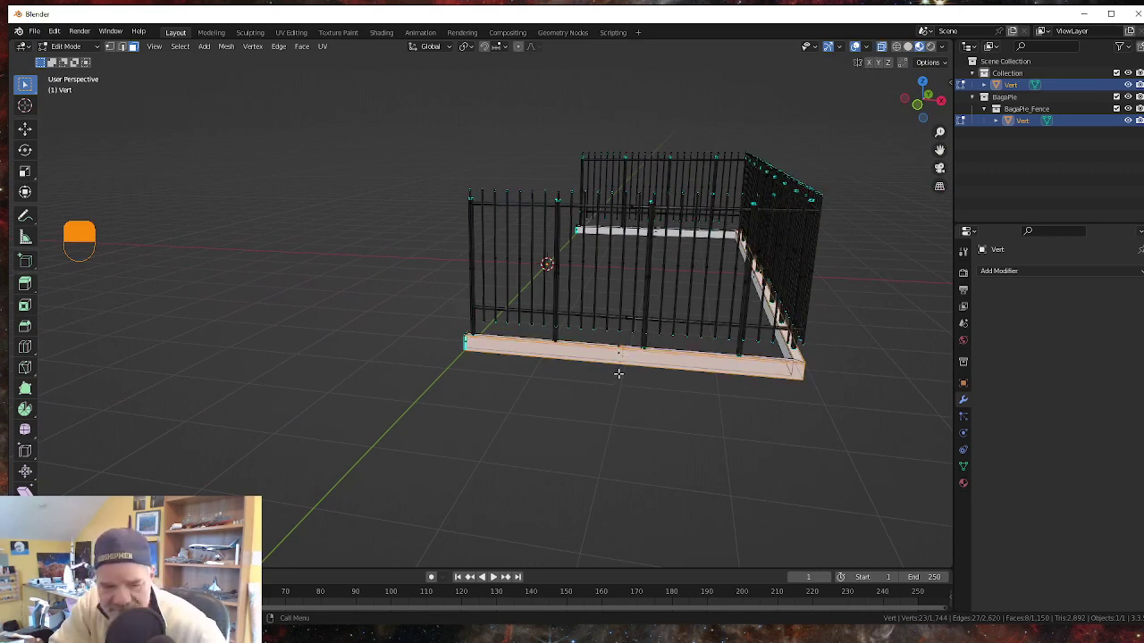
pyautogui.press('shift')
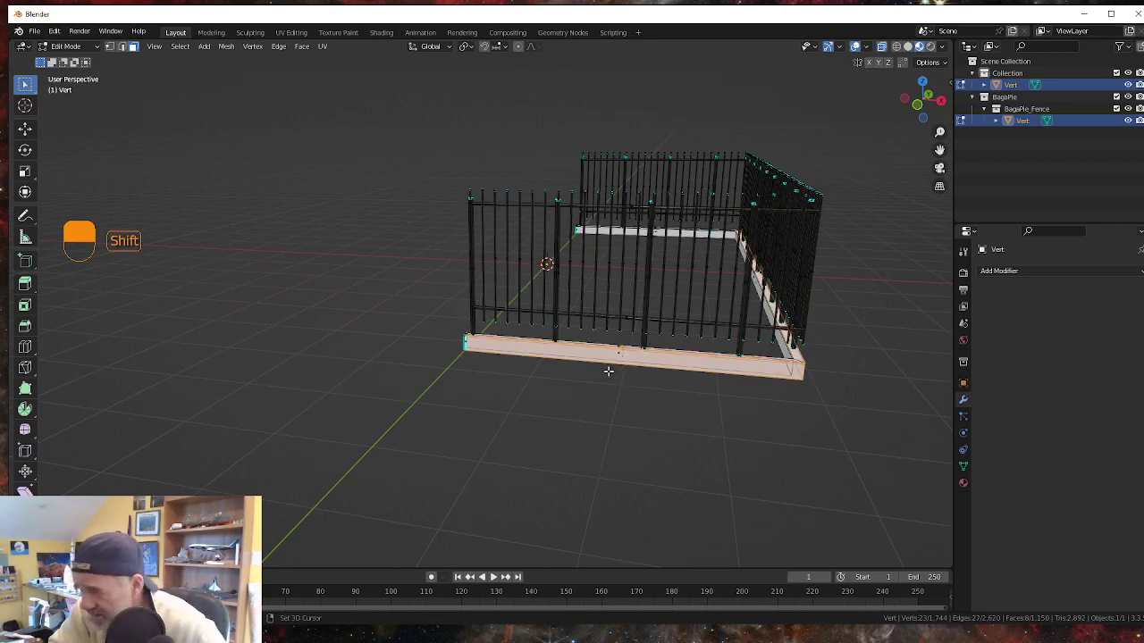
pyautogui.keyDown('shift'); pyautogui.click(625, 337); pyautogui.keyUp('shift')
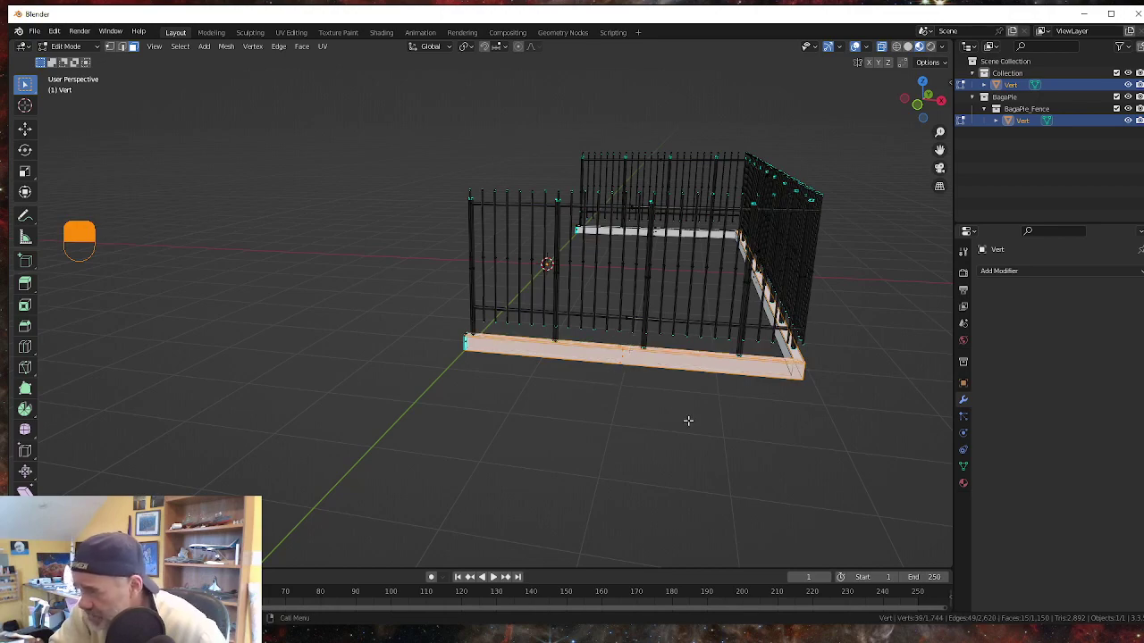
pyautogui.keyDown('shift'); pyautogui.click(460, 345); pyautogui.keyUp('shift')
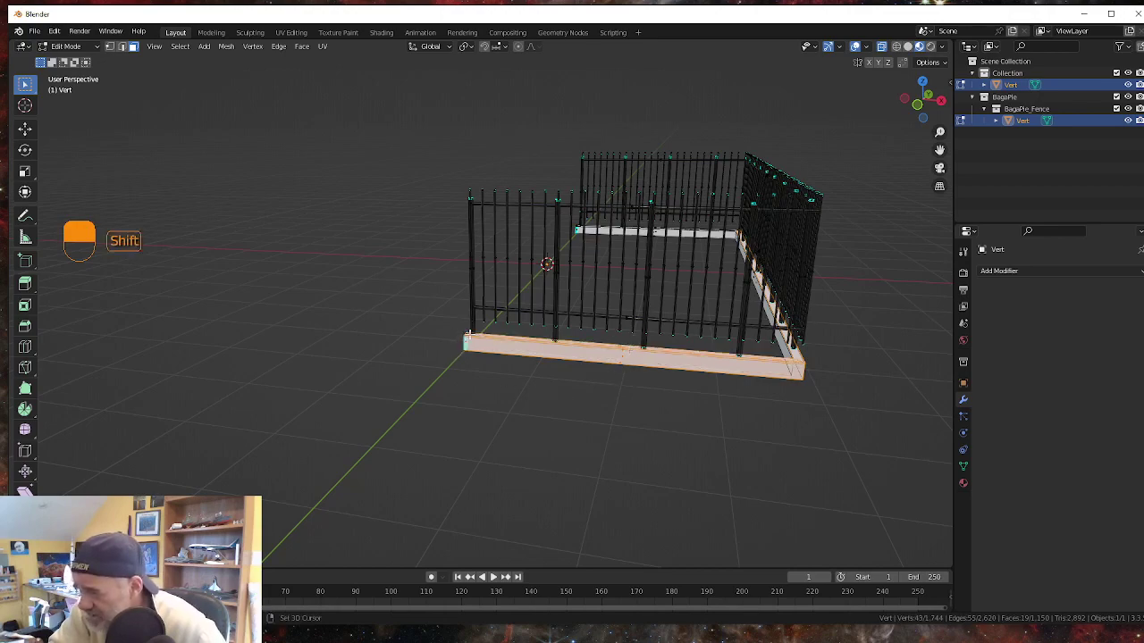
pyautogui.moveTo(717, 417); pyautogui.dragTo(651, 434, button='middle')
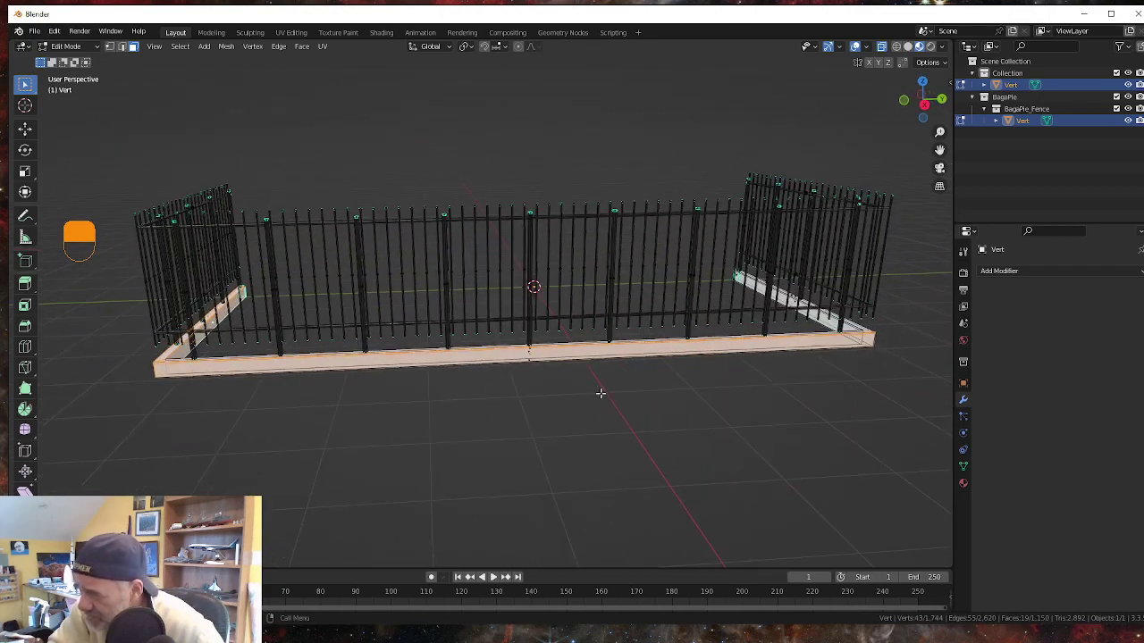
pyautogui.scroll(4, 602, 393)
pyautogui.scroll(2, 603, 440)
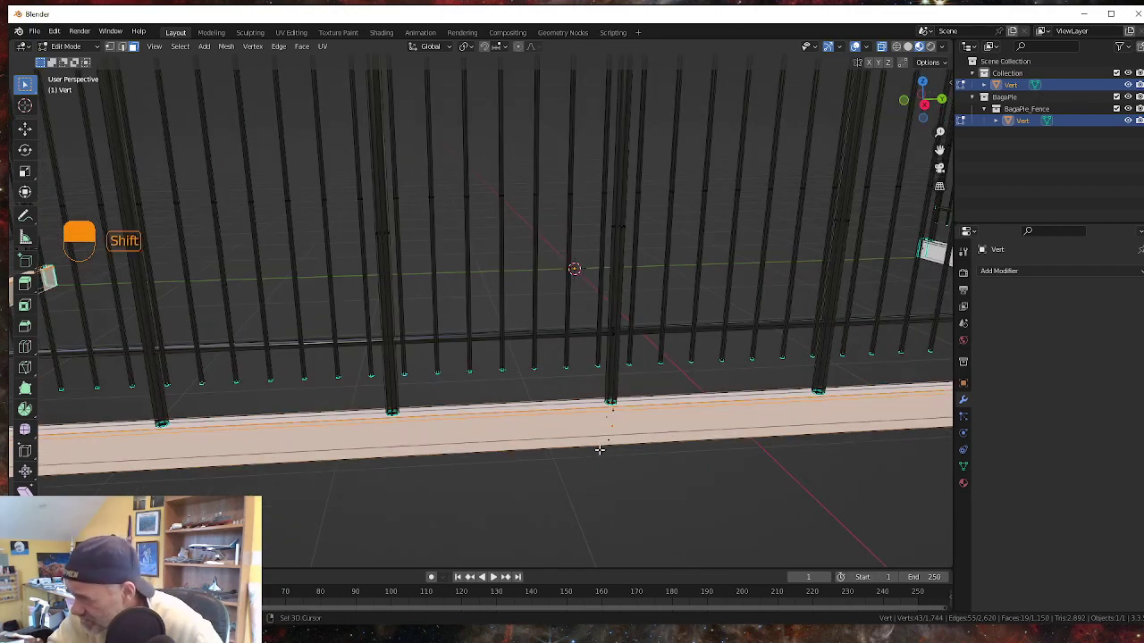
pyautogui.keyDown('shift'); pyautogui.moveTo(599, 451); pyautogui.dragTo(624, 406); pyautogui.keyUp('shift')
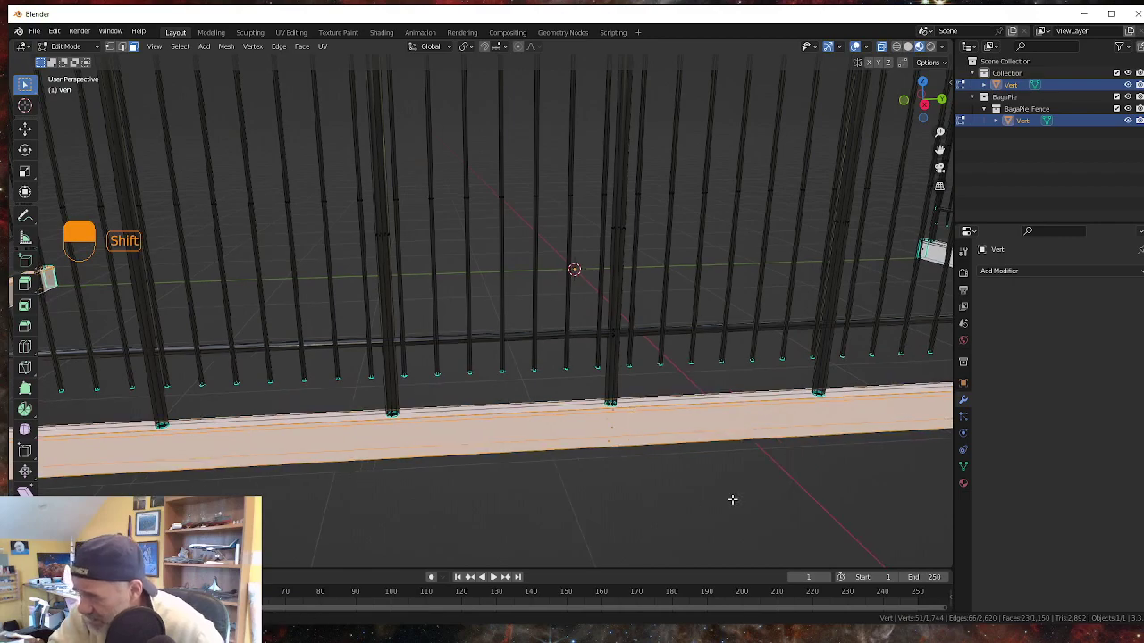
# Add the base wall faces of the opposite short side and its end cap to the selection.
pyautogui.moveTo(732, 500); pyautogui.dragTo(569, 498, button='middle')
pyautogui.keyDown('shift'); pyautogui.moveTo(384, 395); pyautogui.dragTo(400, 351); pyautogui.keyUp('shift')
pyautogui.moveTo(380, 402); pyautogui.dragTo(703, 294, button='middle')
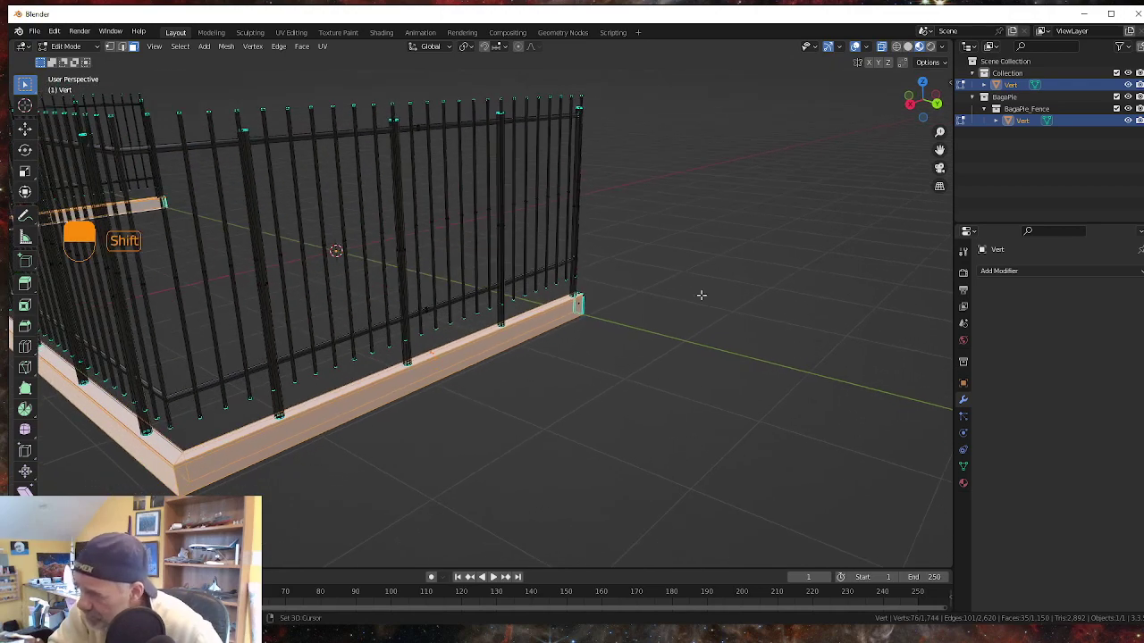
pyautogui.keyDown('shift'); pyautogui.click(578, 309); pyautogui.keyUp('shift')
pyautogui.keyDown('shift'); pyautogui.moveTo(577, 307); pyautogui.dragTo(591, 292); pyautogui.keyUp('shift')
pyautogui.moveTo(616, 367); pyautogui.dragTo(635, 364, button='middle')
pyautogui.scroll(-4, 607, 374)
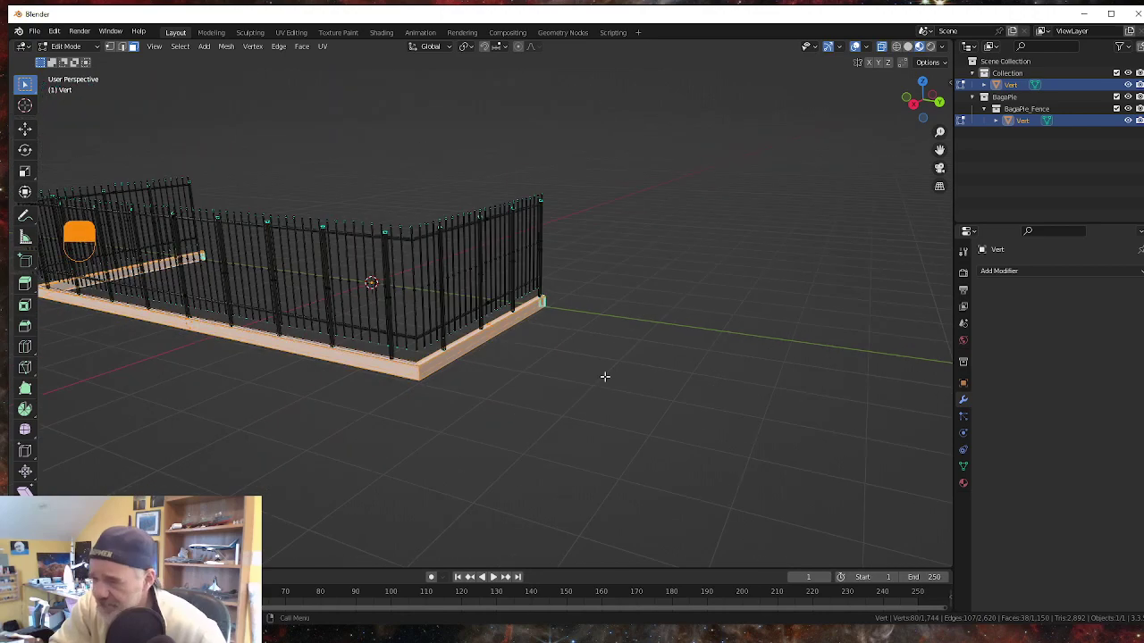
# Separate the selected base wall faces into their own object and select that object in Object Mode.
pyautogui.keyDown('shift'); pyautogui.moveTo(583, 437); pyautogui.dragTo(793, 538, button='middle'); pyautogui.keyUp('shift')
pyautogui.press('p')
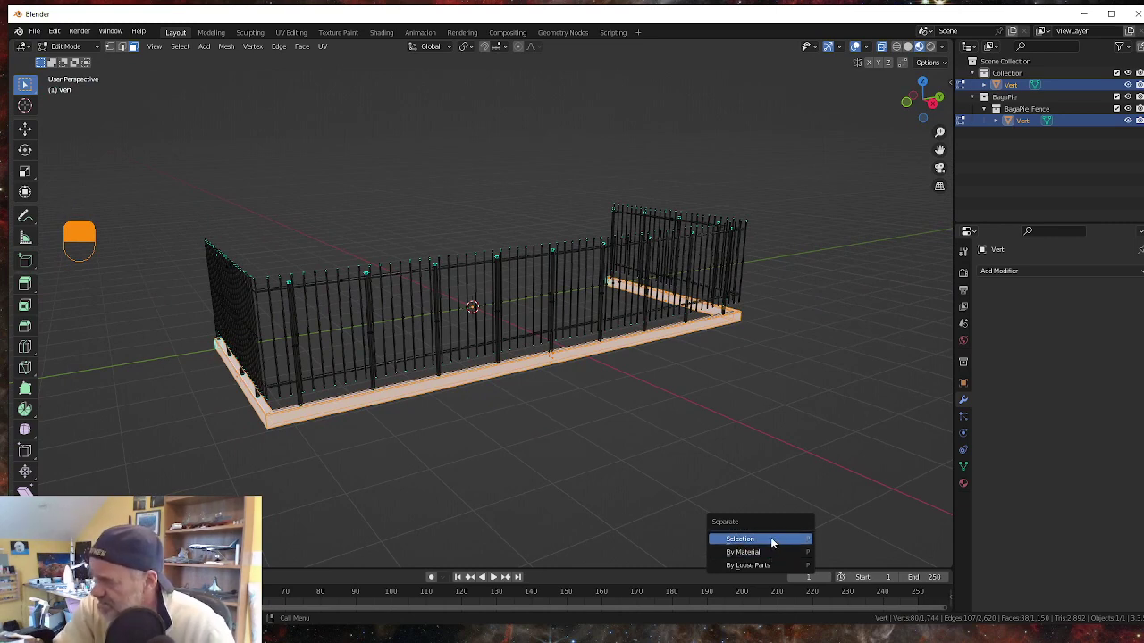
pyautogui.click(770, 539)
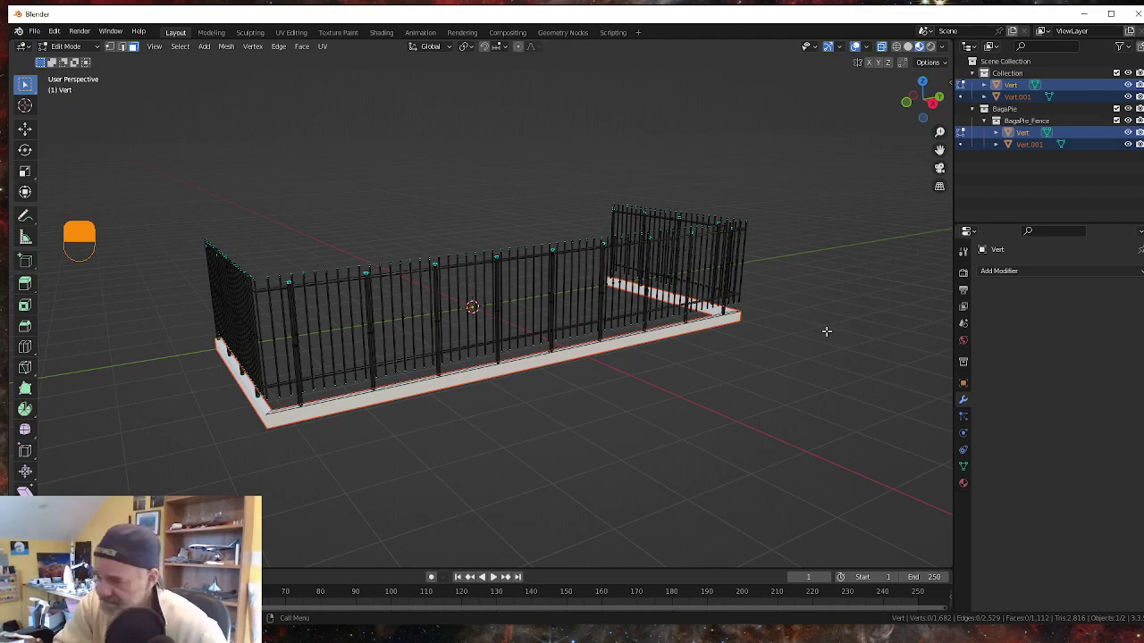
pyautogui.press('Tab')
pyautogui.click(415, 393)
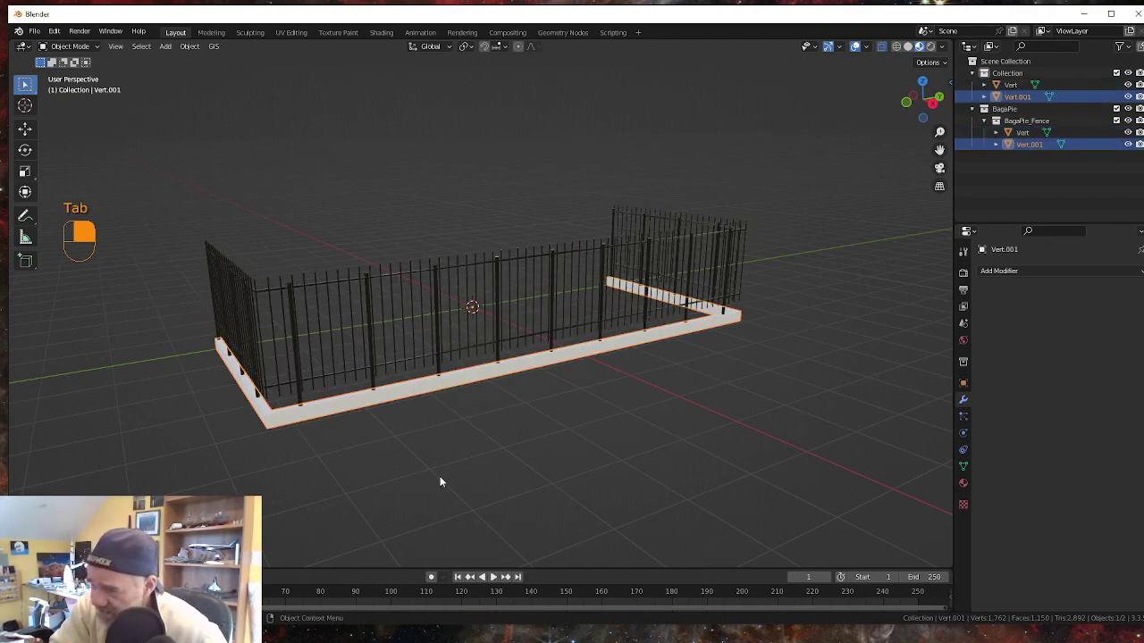
# Rename the separated base wall object as Base.
pyautogui.moveTo(440, 476); pyautogui.dragTo(414, 485, button='middle')
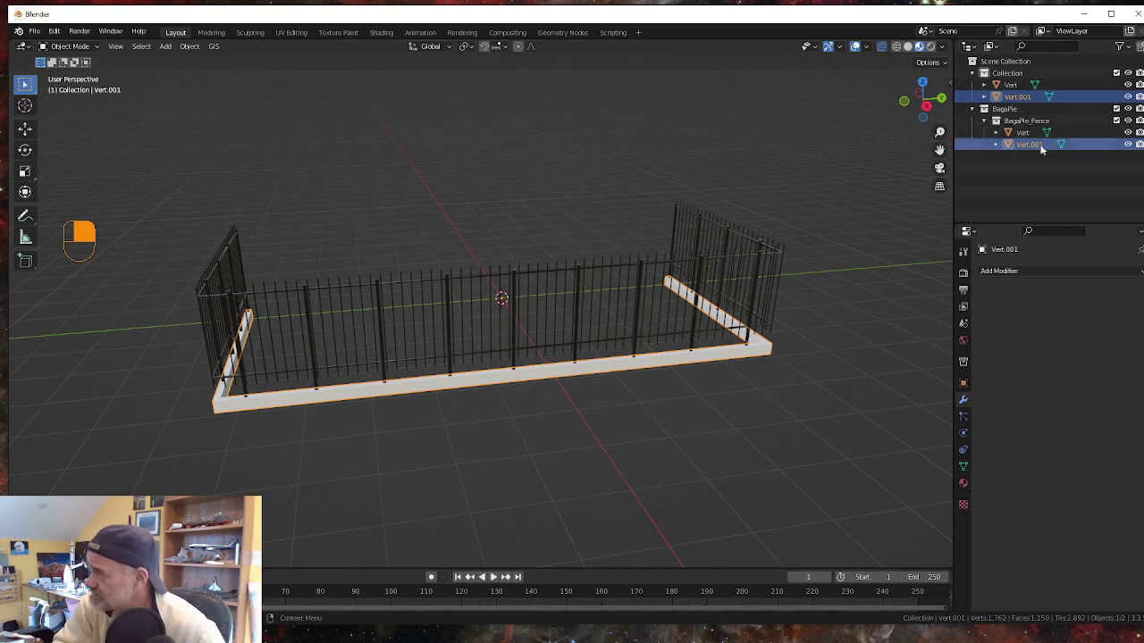
pyautogui.doubleClick(1019, 97)
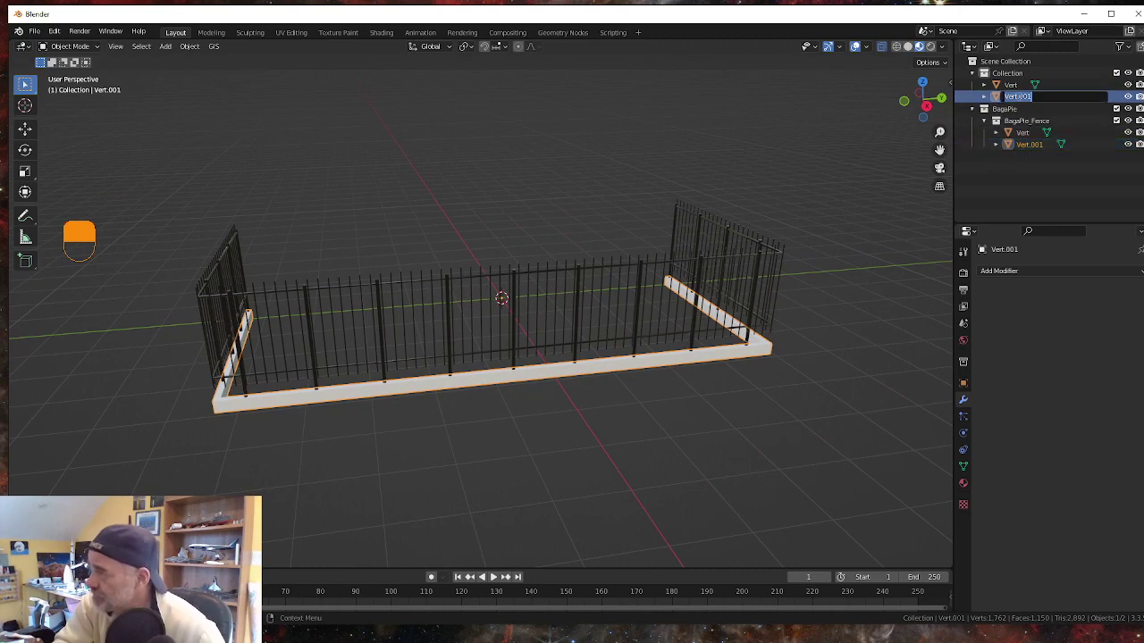
pyautogui.write('Base')
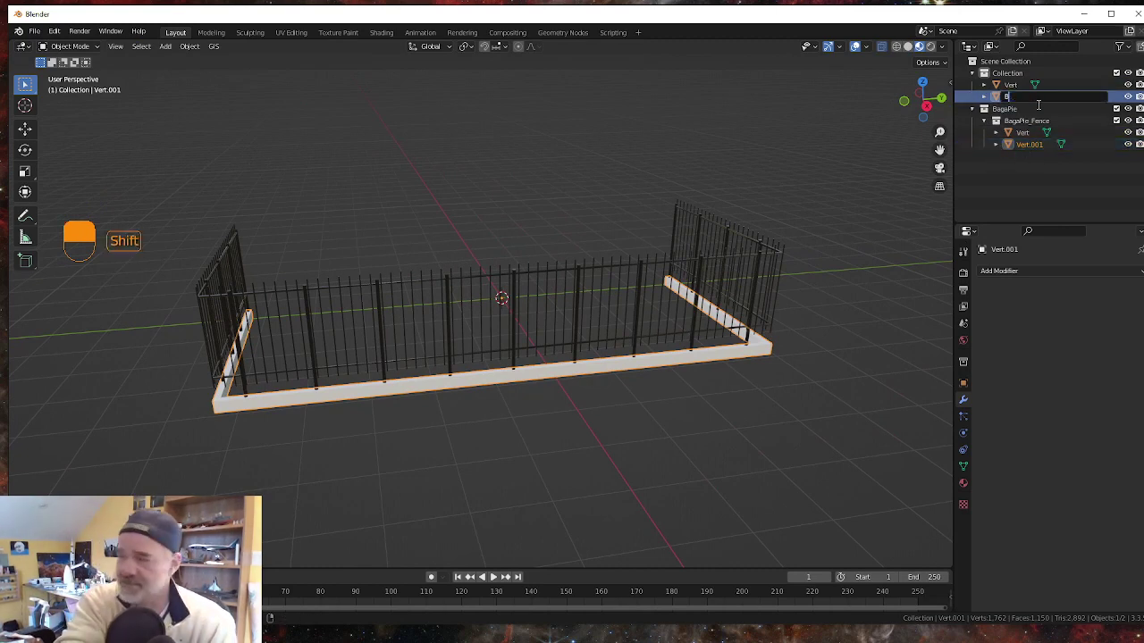
pyautogui.press('Return')
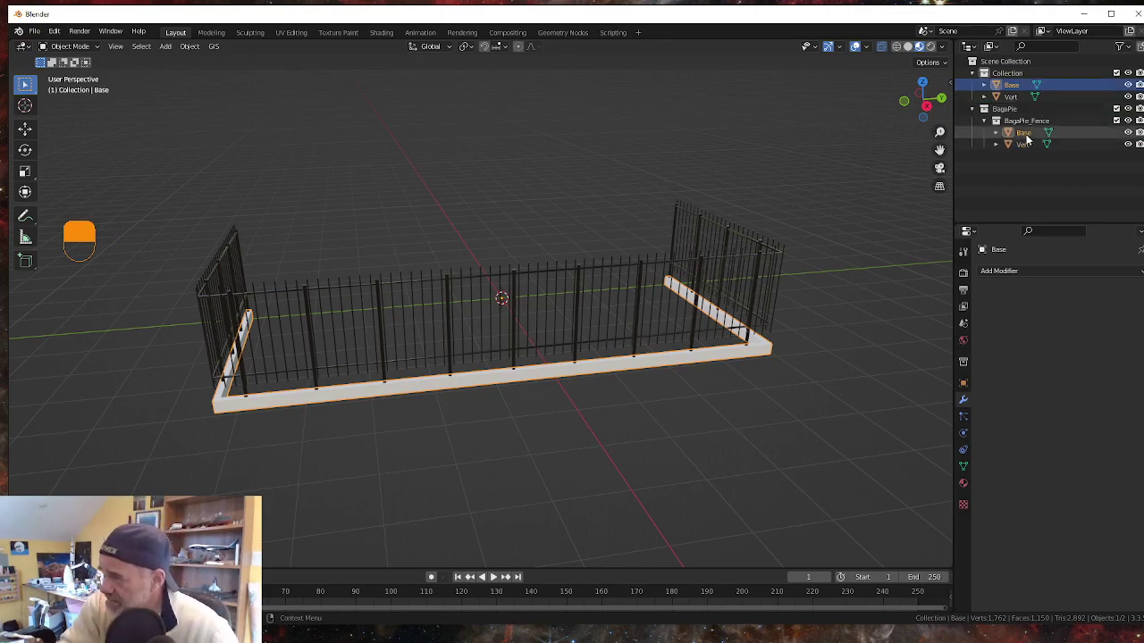
pyautogui.moveTo(702, 358); pyautogui.dragTo(453, 153, button='middle')
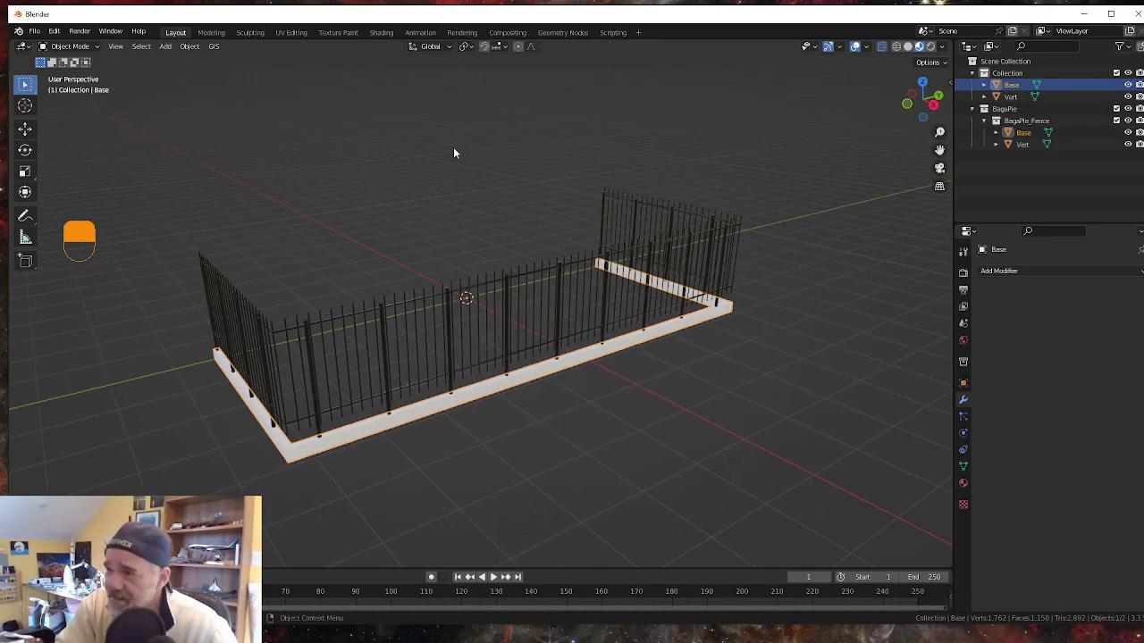
# Unwrap all faces of the Base object with Smart UV Project in the UV Editing workspace and inspect the resulting layout and wall corner.
pyautogui.click(291, 33)
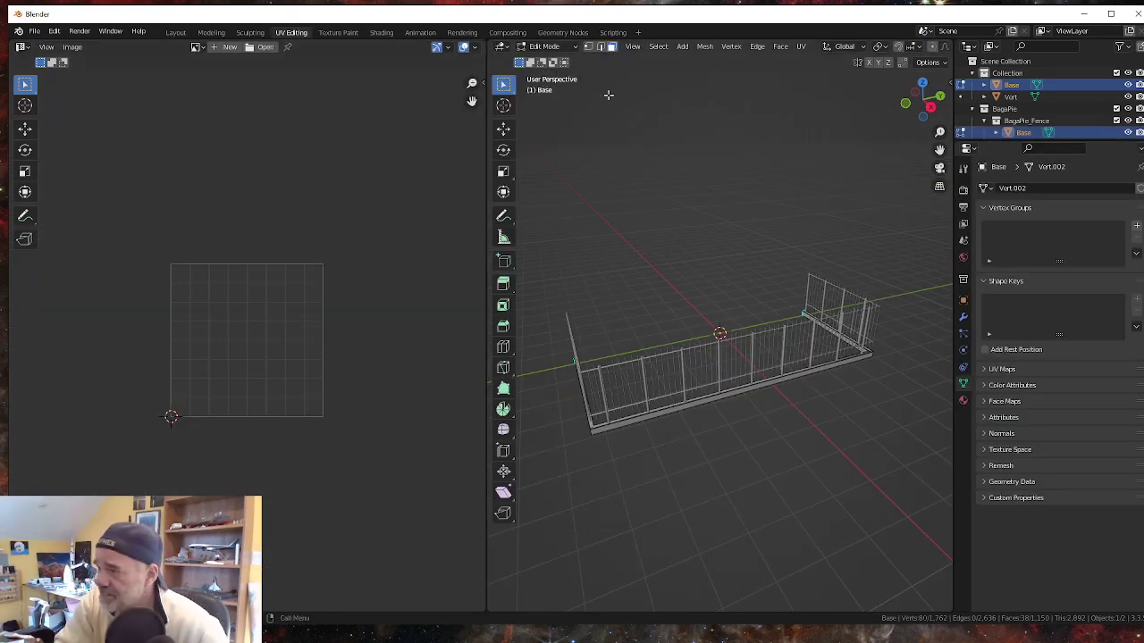
pyautogui.click(653, 417)
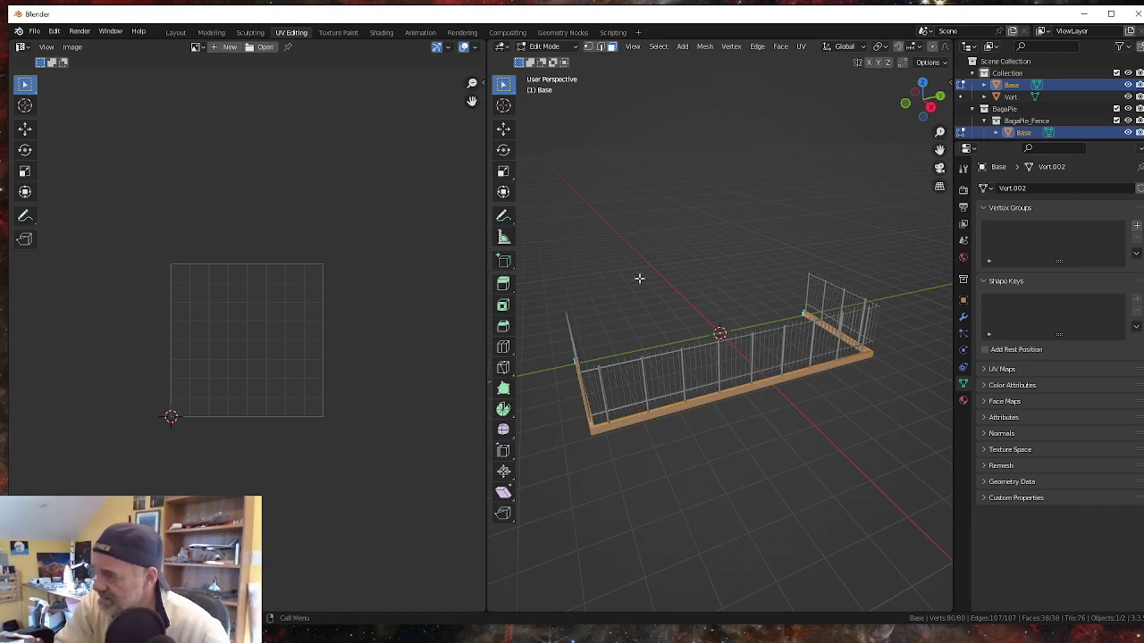
pyautogui.click(801, 46)
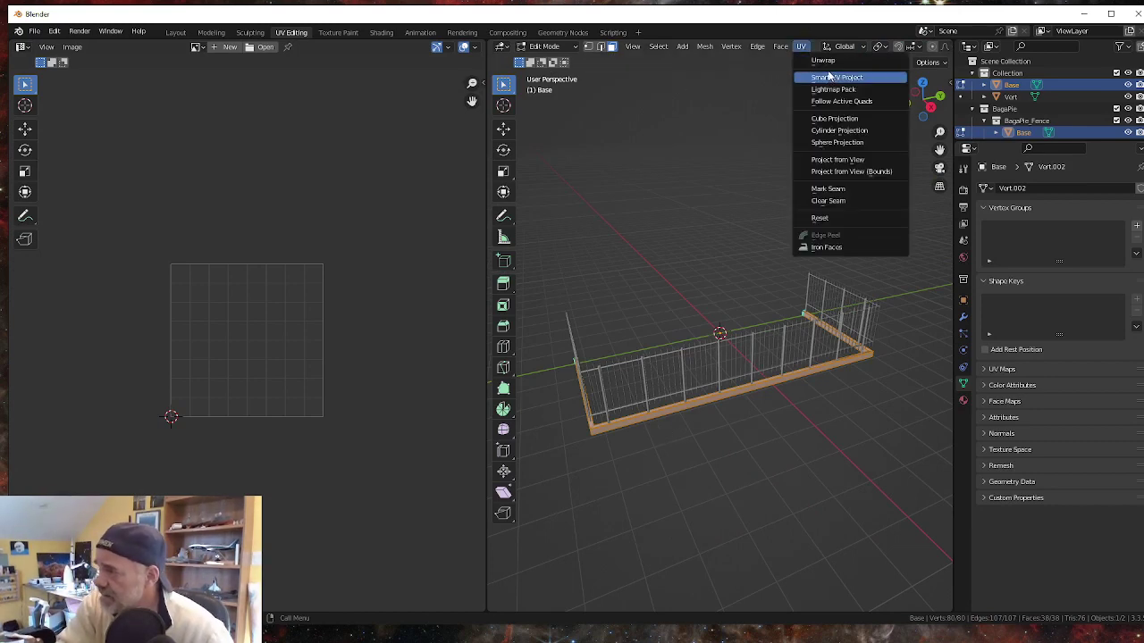
pyautogui.click(828, 81)
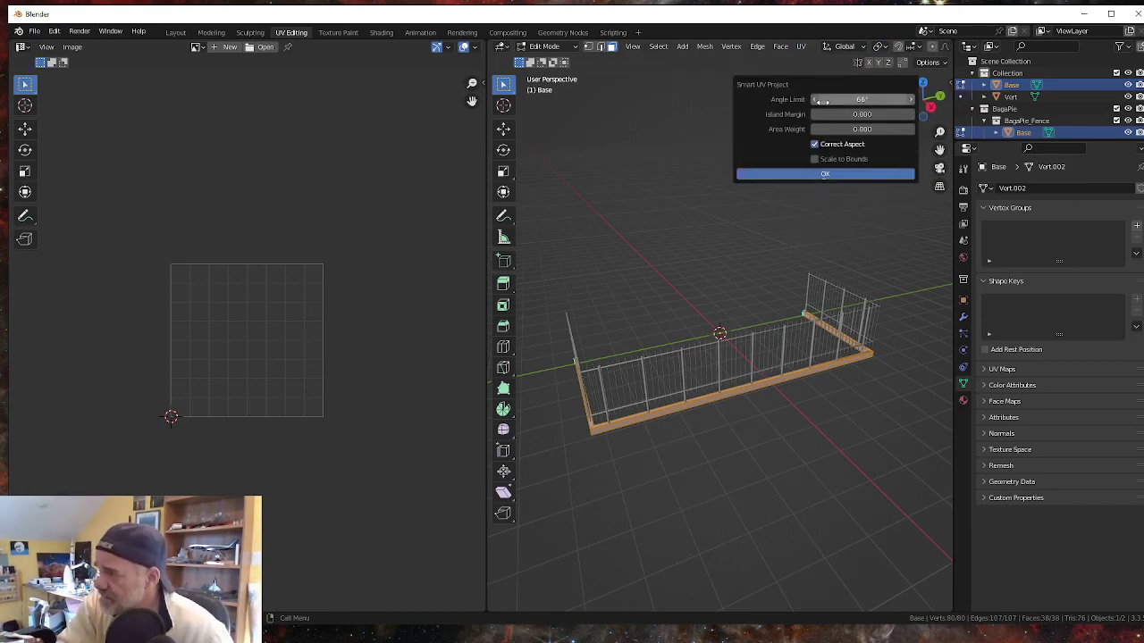
pyautogui.click(819, 176)
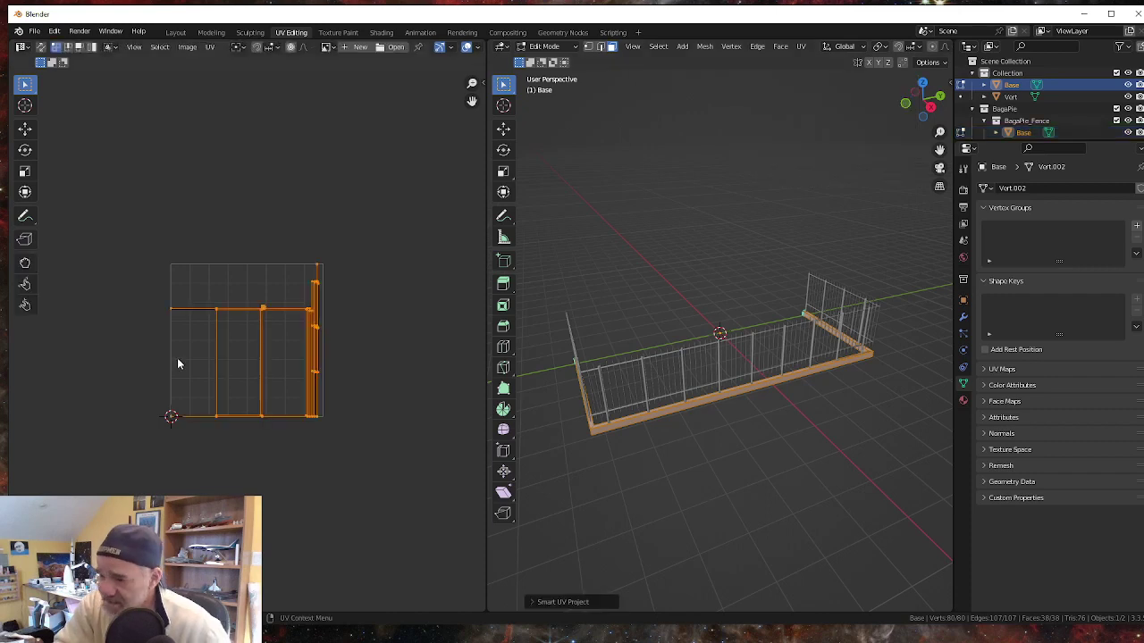
pyautogui.scroll(5, 287, 398)
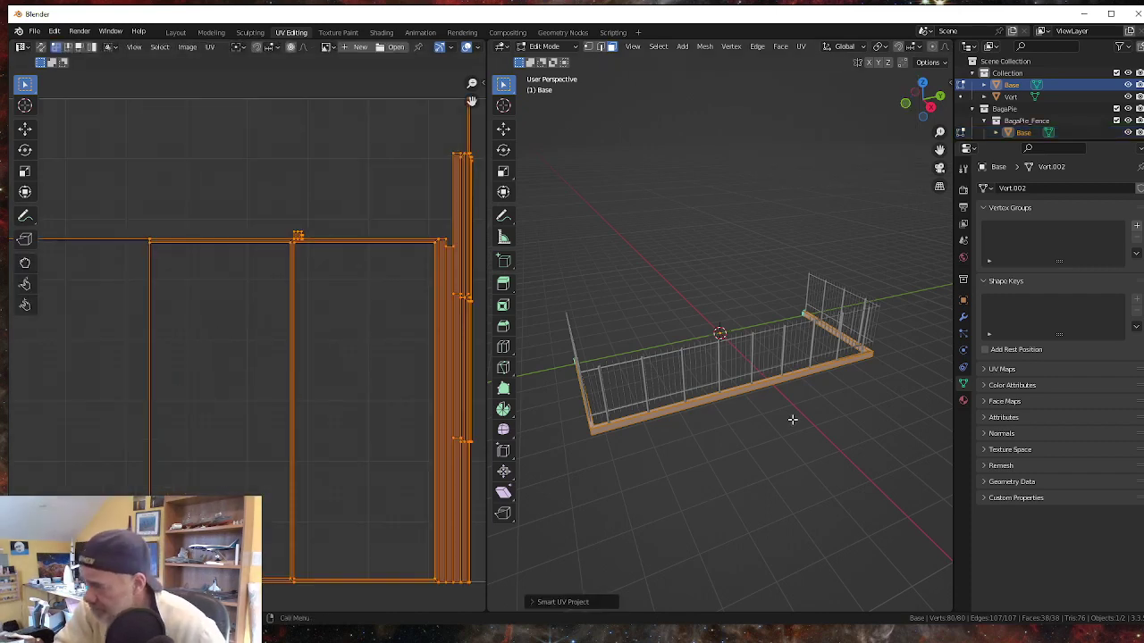
pyautogui.moveTo(792, 416); pyautogui.dragTo(816, 403, button='middle')
pyautogui.scroll(5, 709, 442)
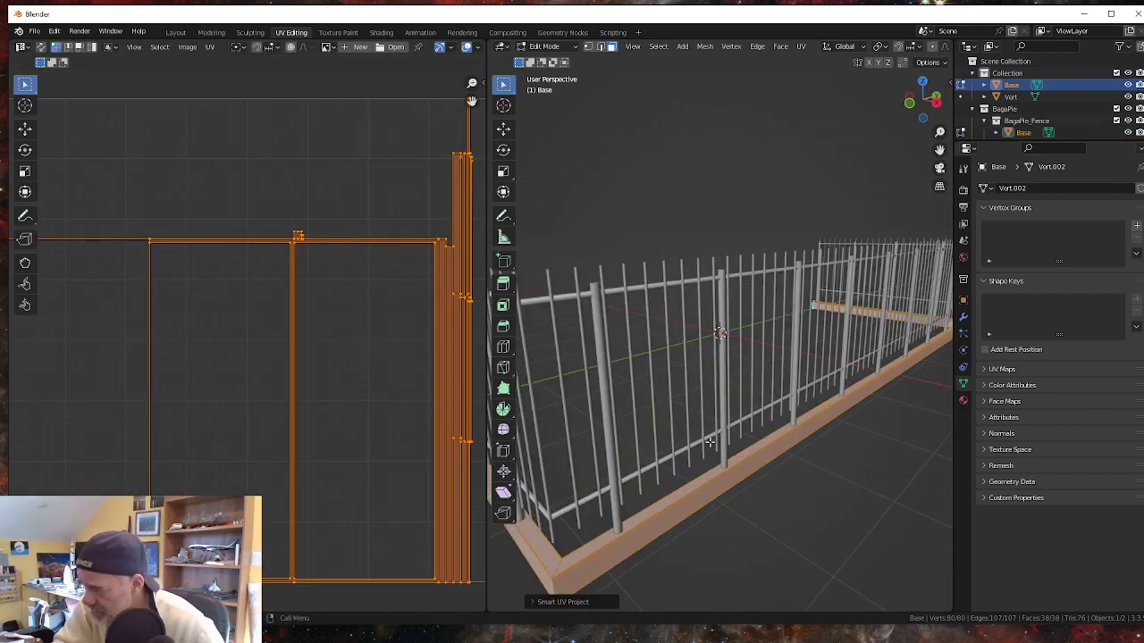
pyautogui.moveTo(732, 518); pyautogui.dragTo(719, 466, button='middle')
pyautogui.scroll(3, 724, 453)
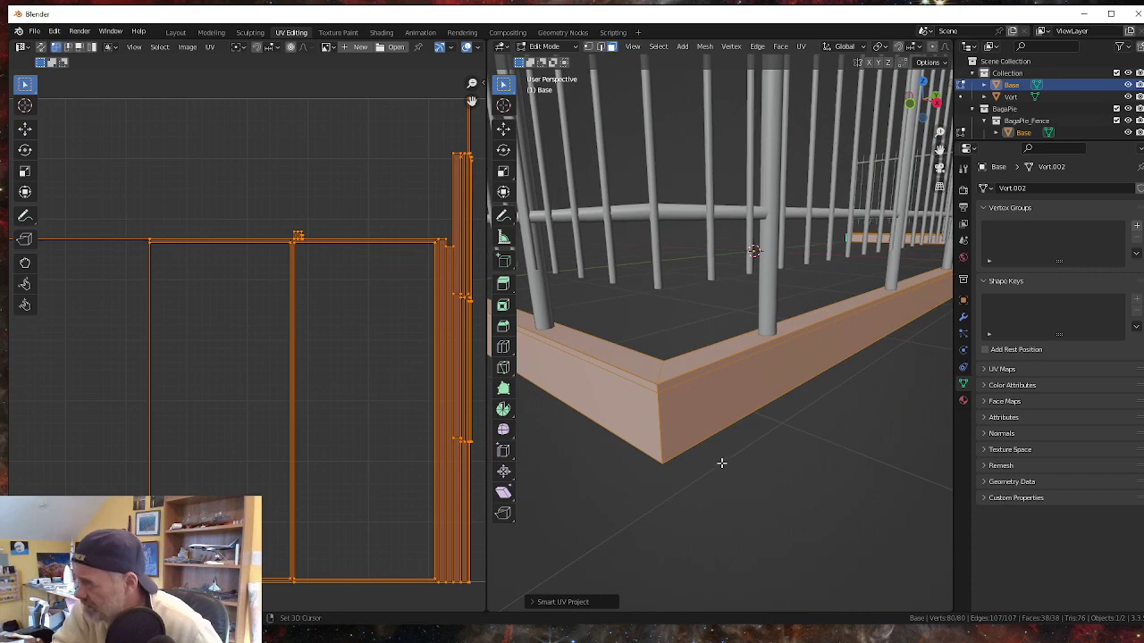
# Remove the empty and RodIron material slots from the Base object in Object Mode, keeping only concrete.
pyautogui.click(962, 402)
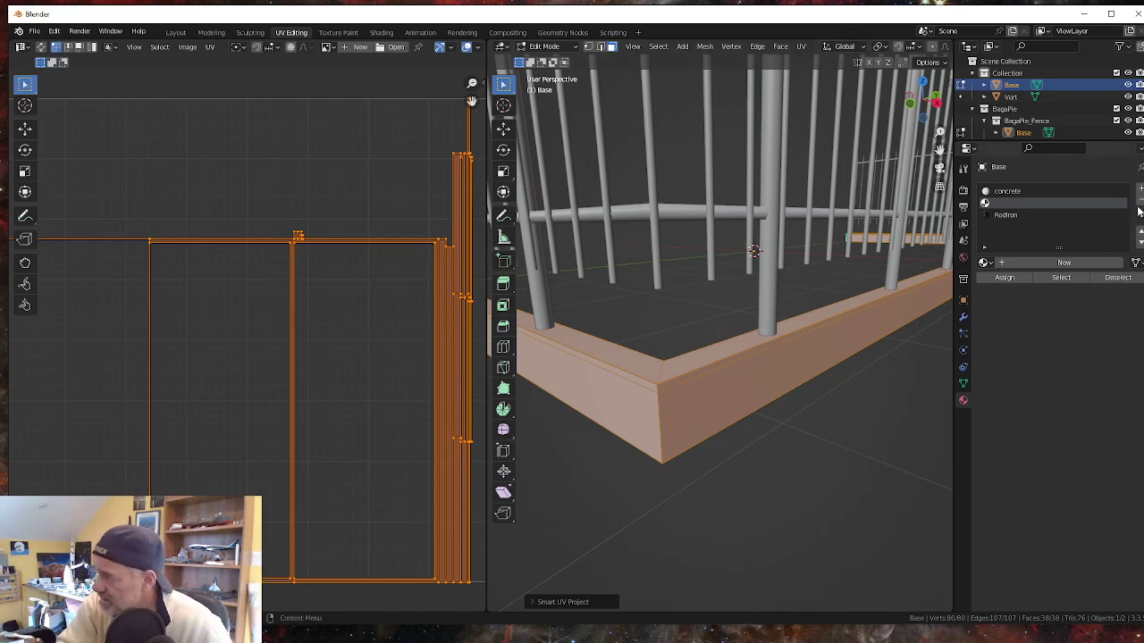
pyautogui.doubleClick(1035, 16)
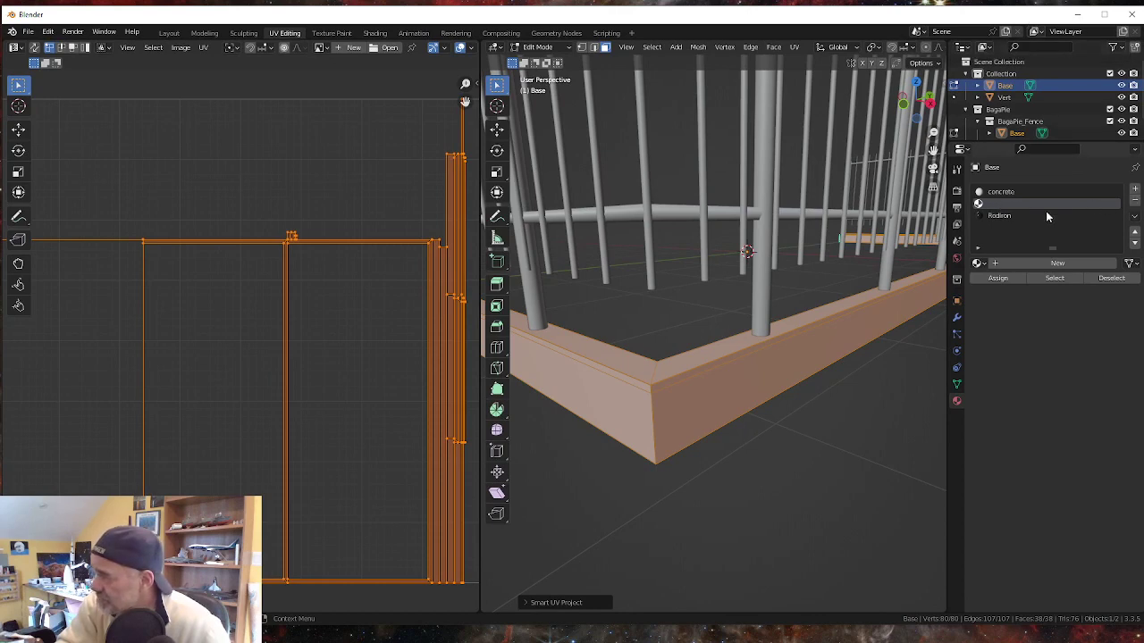
pyautogui.click(1135, 202)
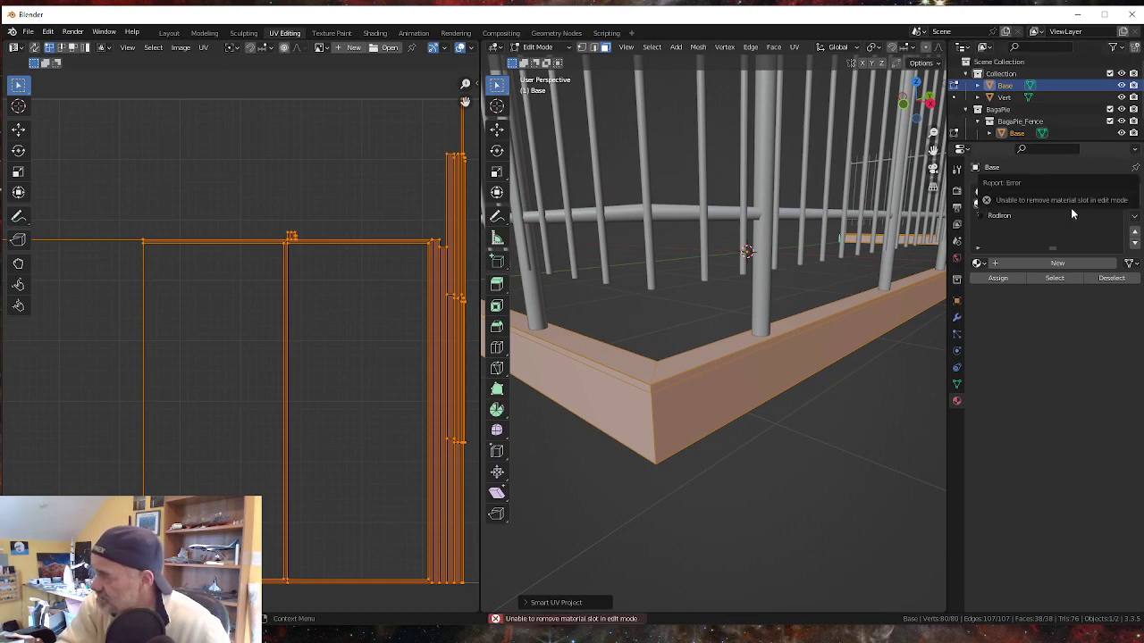
pyautogui.click(169, 34)
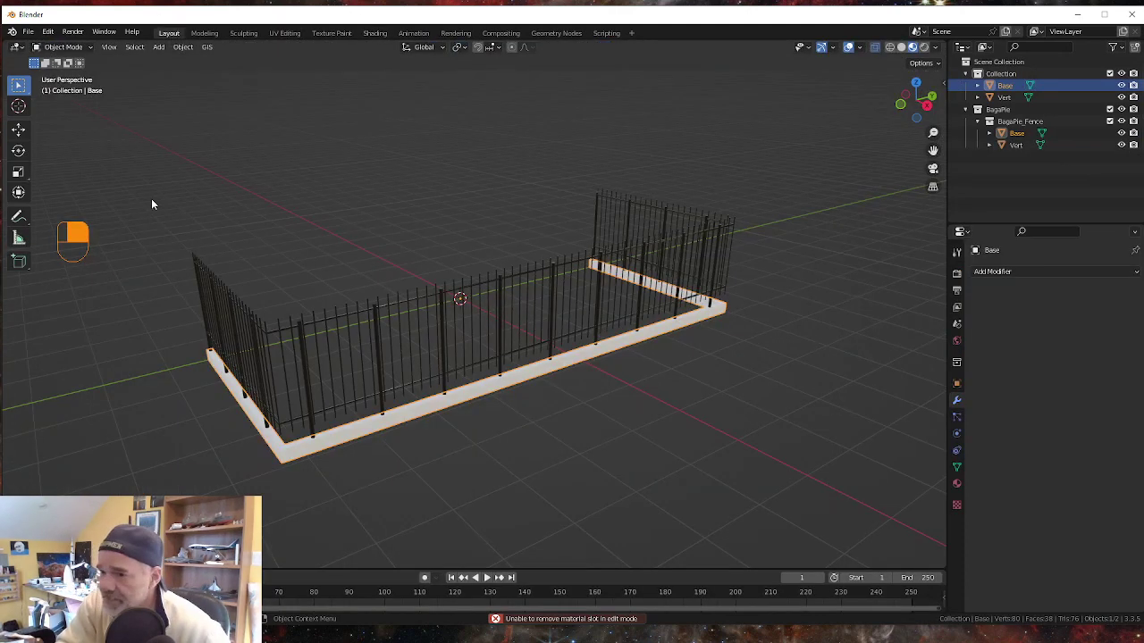
pyautogui.click(957, 483)
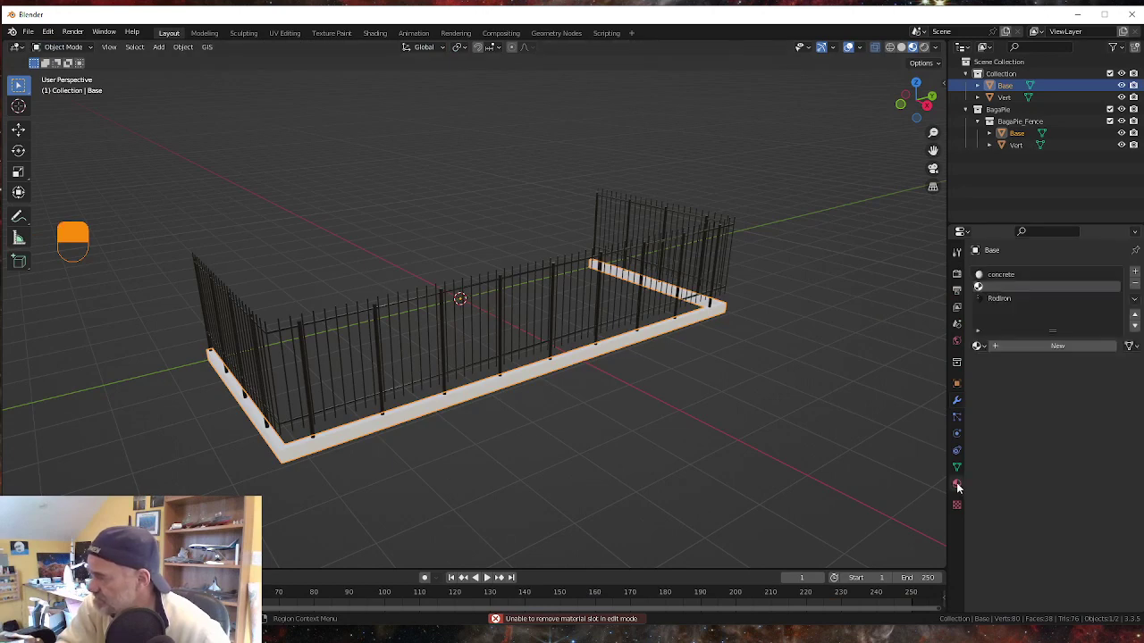
pyautogui.click(1135, 285)
pyautogui.click(1136, 285)
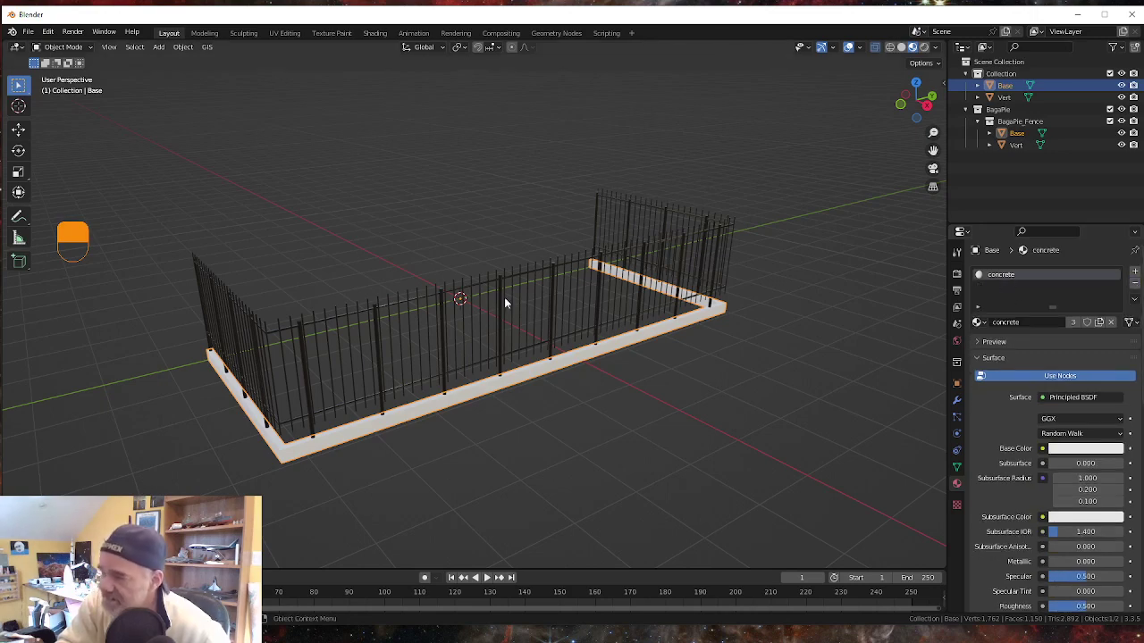
# Examine the base wall's corner up close, return to the UV Editing workspace and review the concrete material's settings.
pyautogui.moveTo(410, 475); pyautogui.dragTo(476, 474, button='middle')
pyautogui.keyDown('shift'); pyautogui.moveTo(436, 521); pyautogui.dragTo(511, 474, button='middle'); pyautogui.keyUp('shift')
pyautogui.scroll(-2, 512, 474)
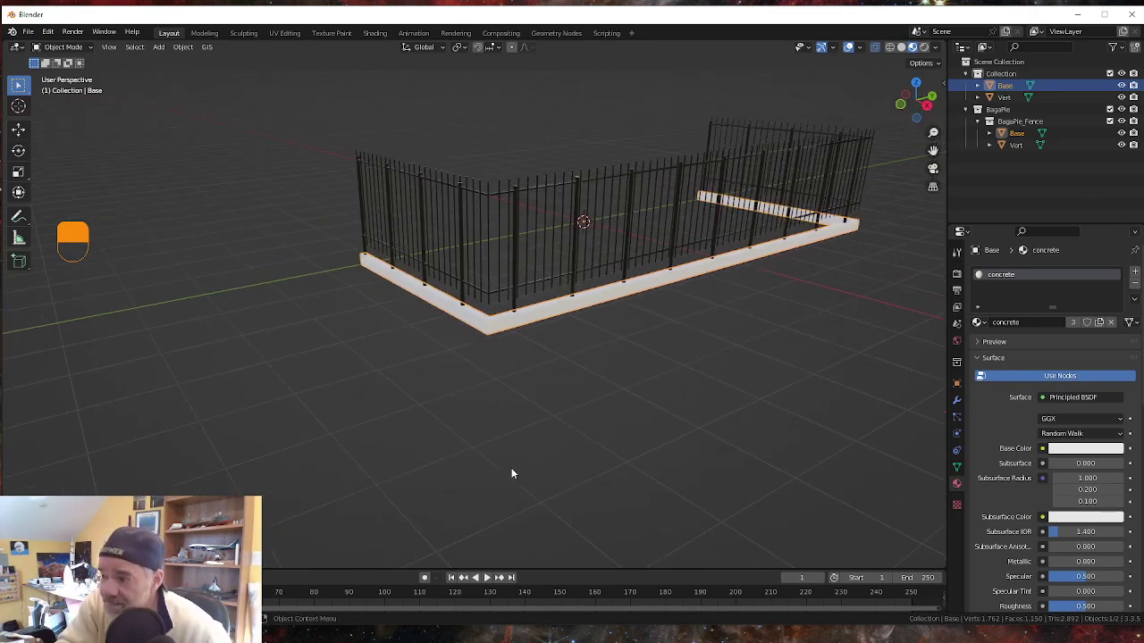
pyautogui.scroll(3, 511, 474)
pyautogui.scroll(3, 511, 474)
pyautogui.scroll(-1, 509, 471)
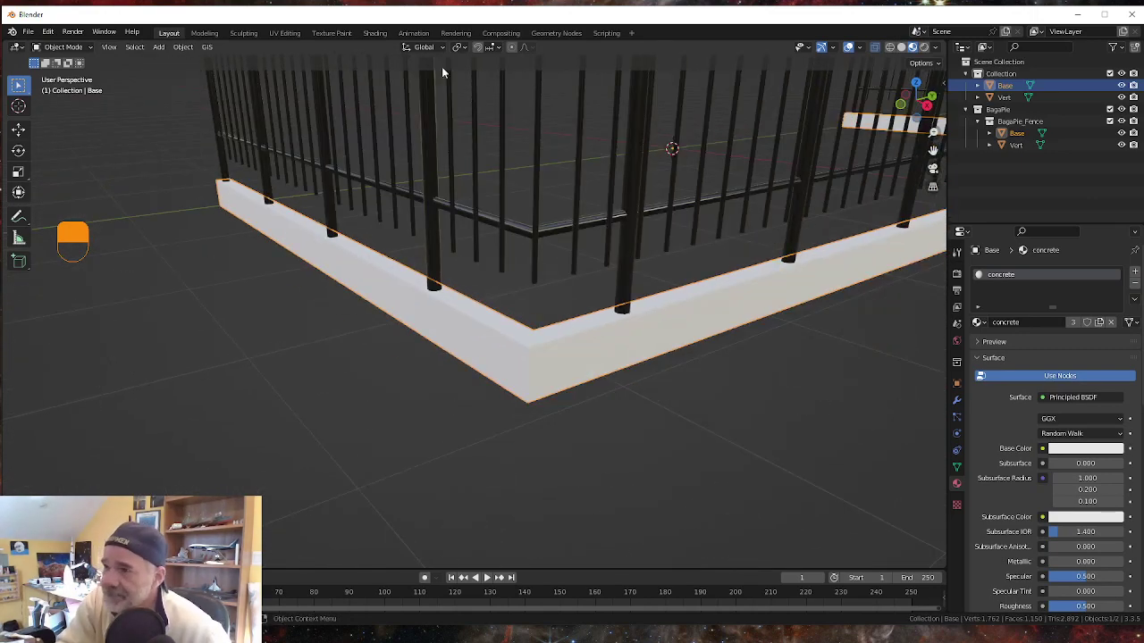
pyautogui.click(284, 33)
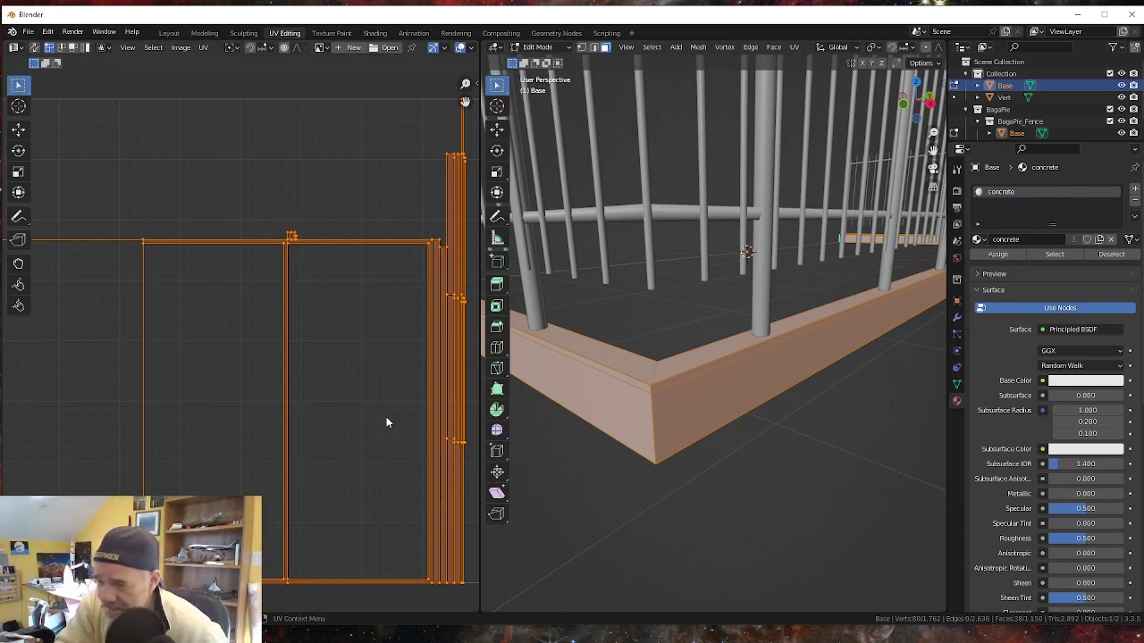
pyautogui.scroll(-10, 979, 448)
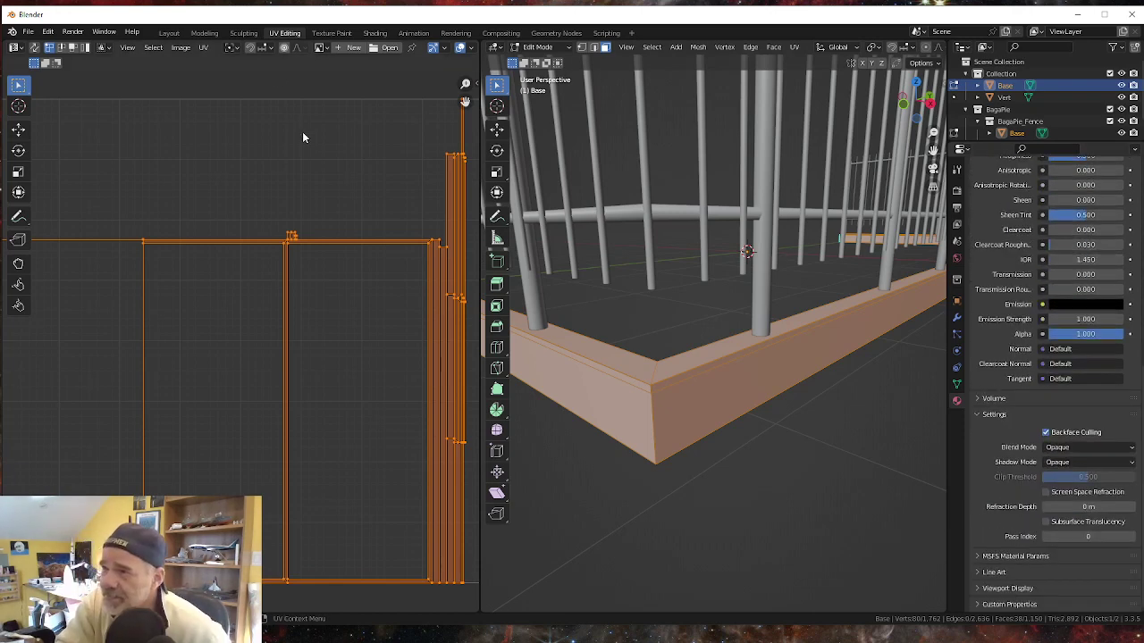
pyautogui.scroll(3, 313, 112)
pyautogui.moveTo(361, 132); pyautogui.dragTo(358, 173, button='middle')
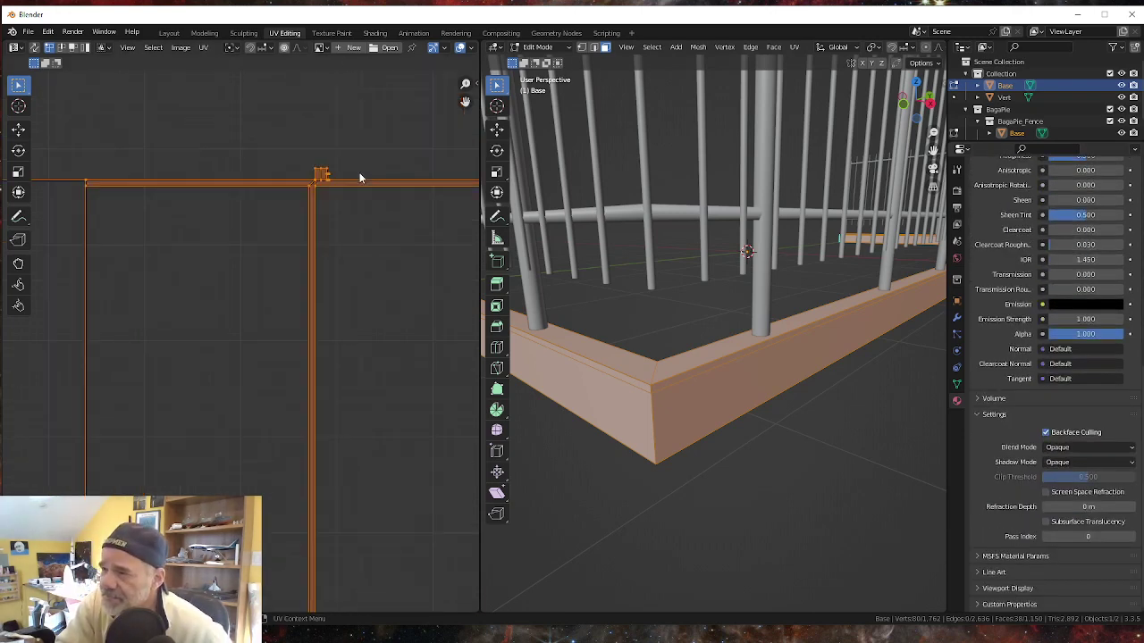
pyautogui.click(390, 49)
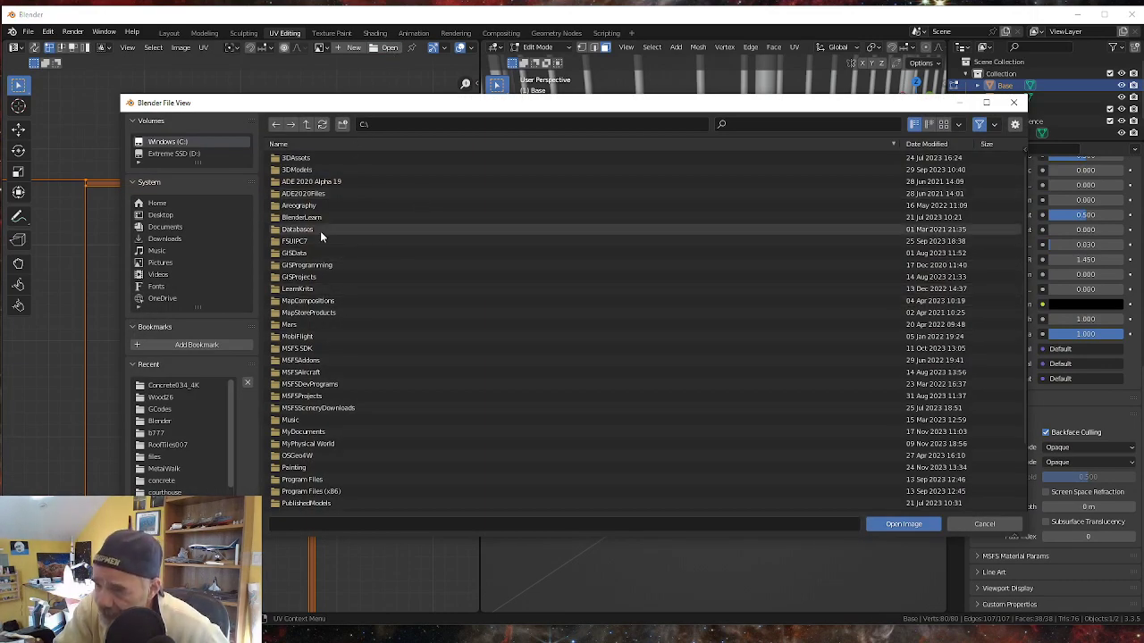
pyautogui.click(984, 523)
pyautogui.moveTo(694, 426); pyautogui.dragTo(694, 426, button='middle')
pyautogui.scroll(-3, 694, 425)
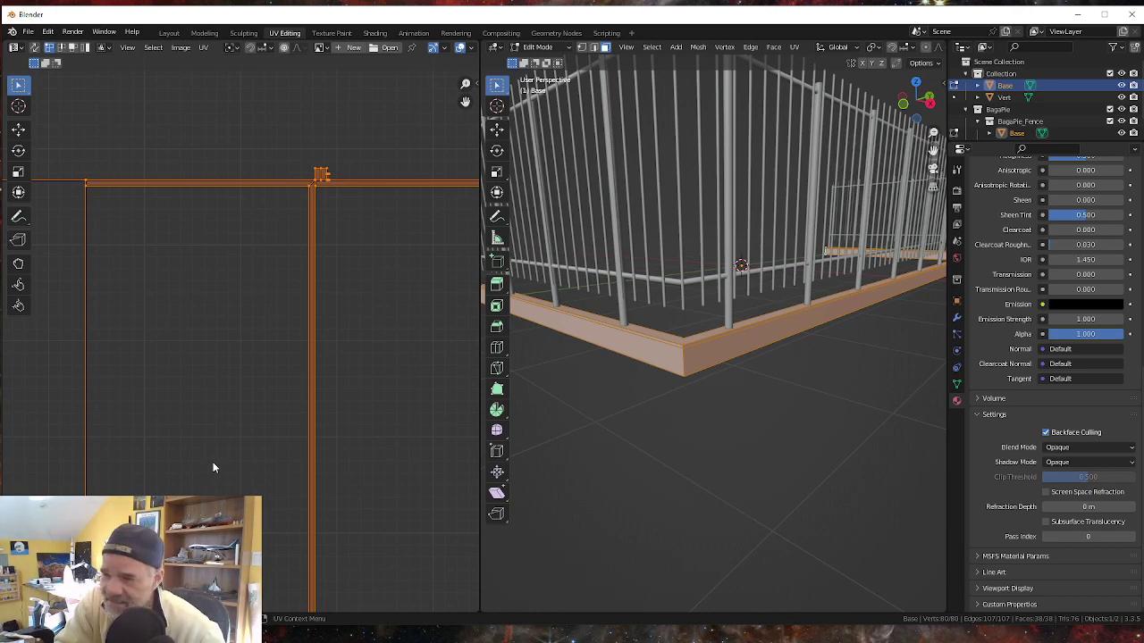
# Scale the Base object's UV islands up uniformly by about 9.5 times in the UV editor.
pyautogui.press('s')
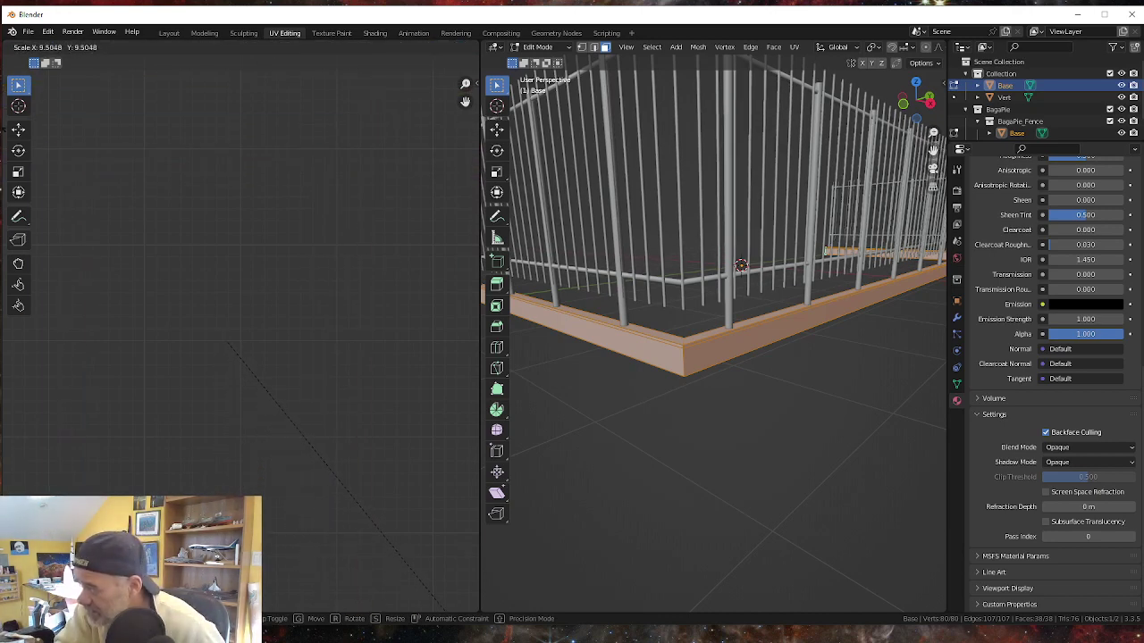
pyautogui.click(59, 110)
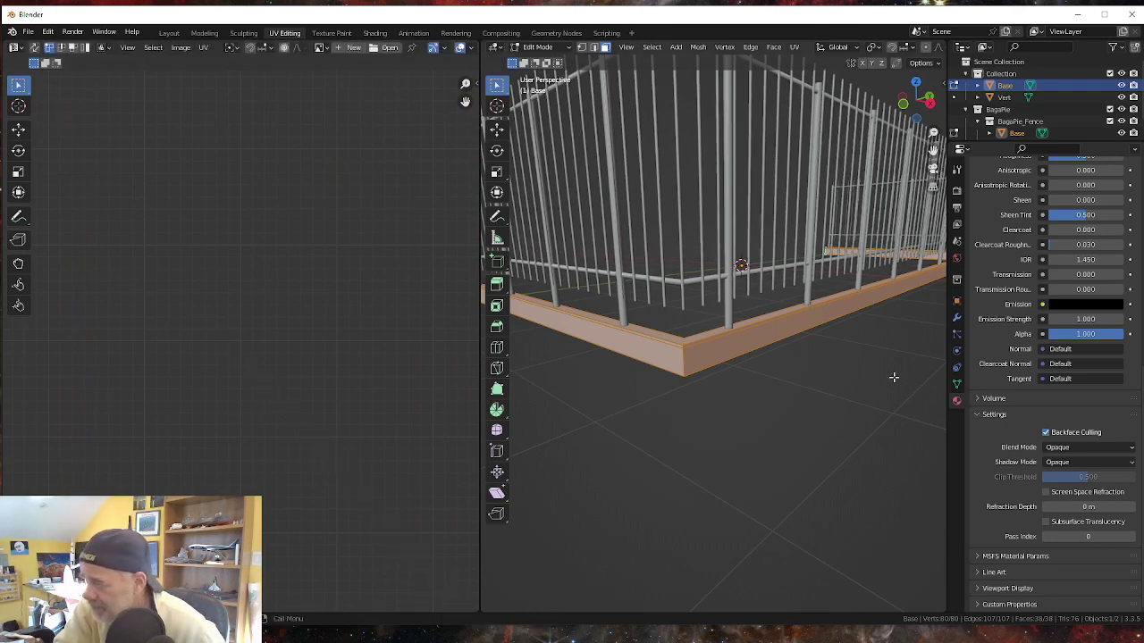
pyautogui.scroll(3, 842, 373)
pyautogui.scroll(-2, 835, 385)
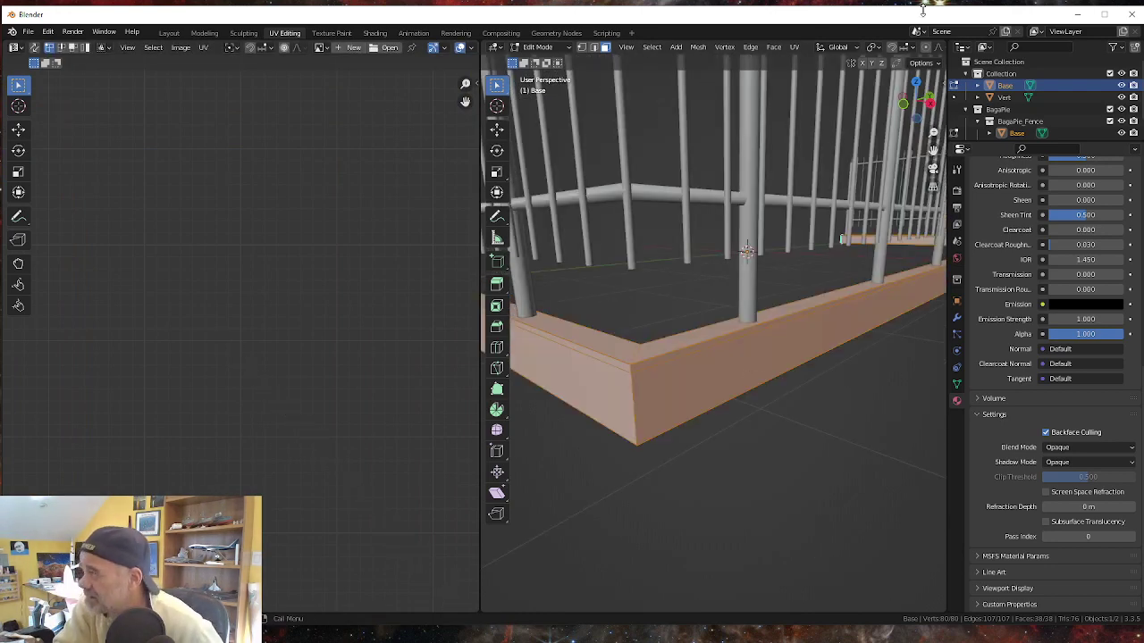
# Return to the Layout workspace and set the concrete material's MSFS Material Params type to Standard.
pyautogui.click(169, 33)
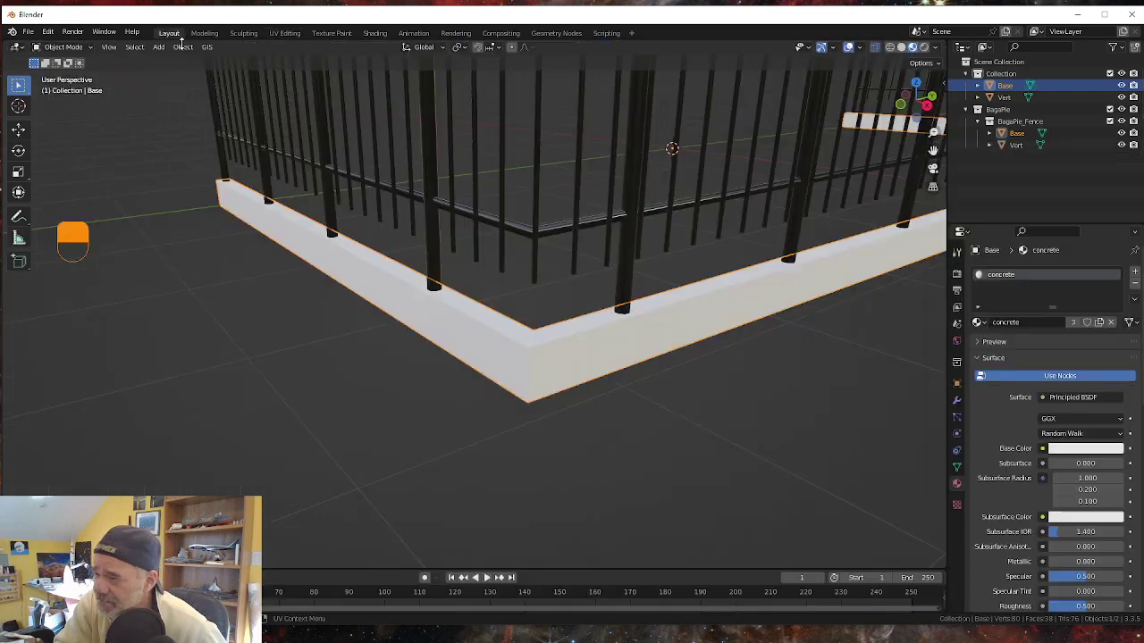
pyautogui.moveTo(466, 486); pyautogui.dragTo(536, 417, button='middle')
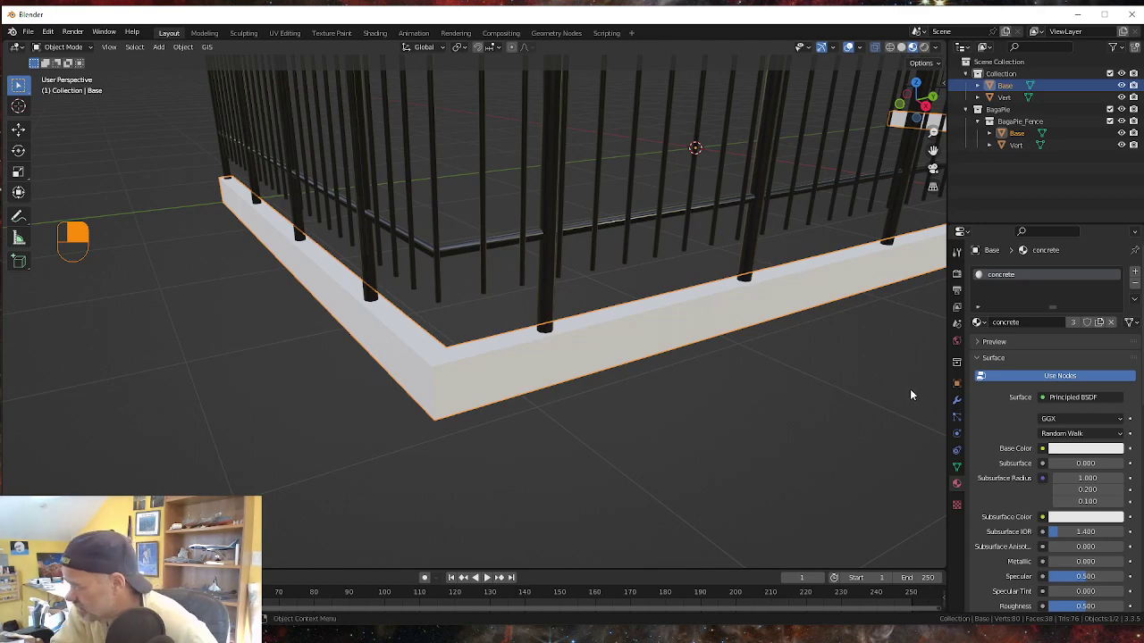
pyautogui.scroll(-12, 1072, 447)
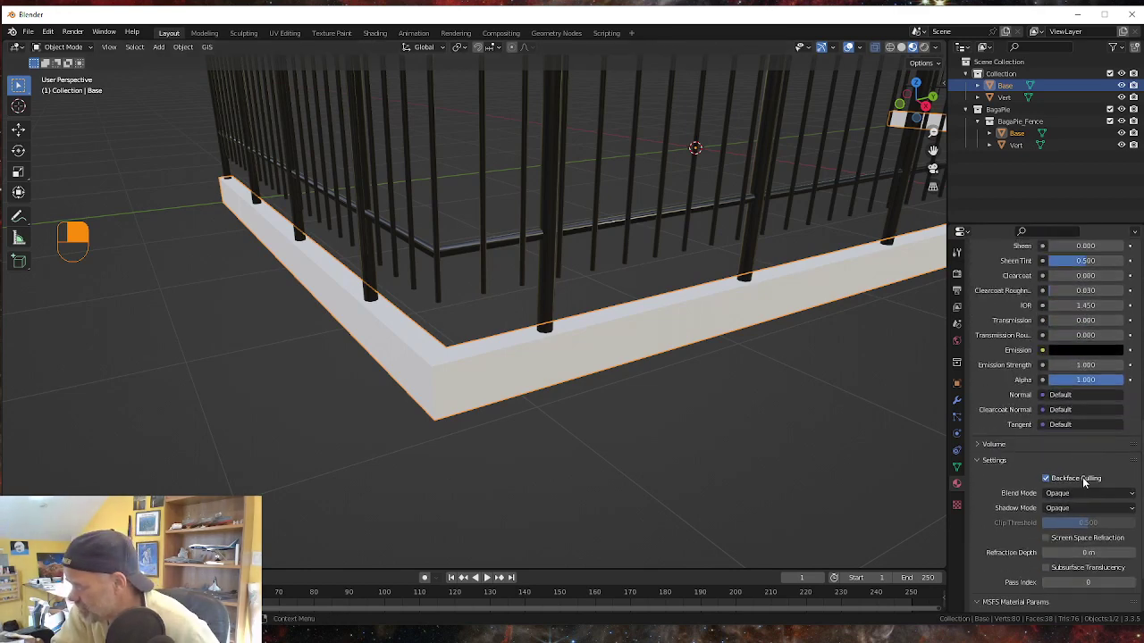
pyautogui.scroll(-2, 1083, 482)
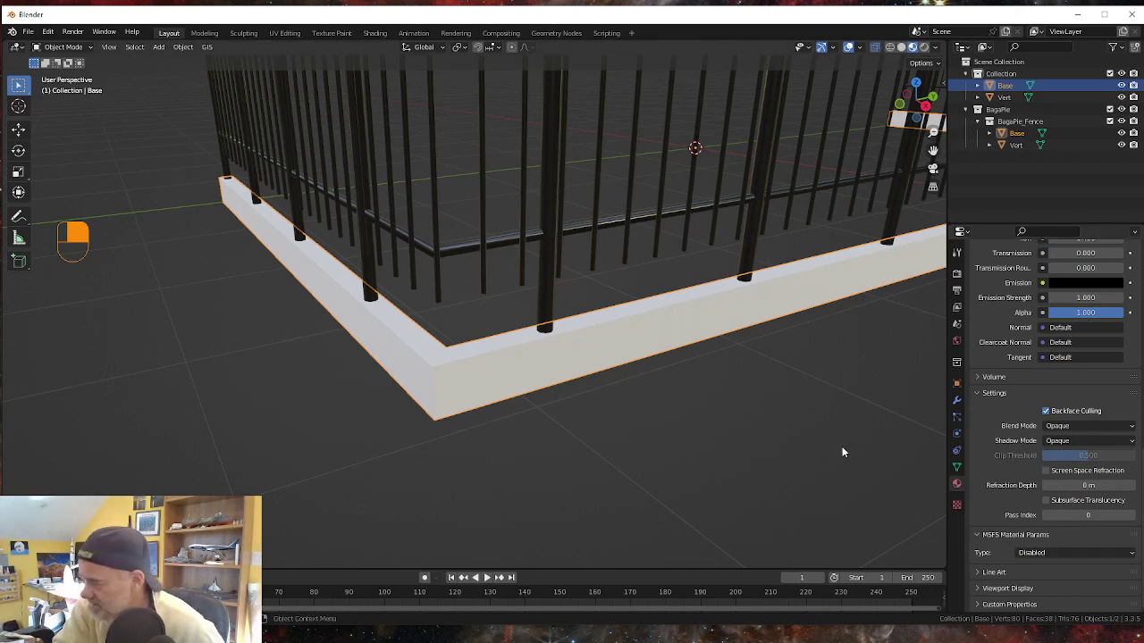
pyautogui.click(1039, 553)
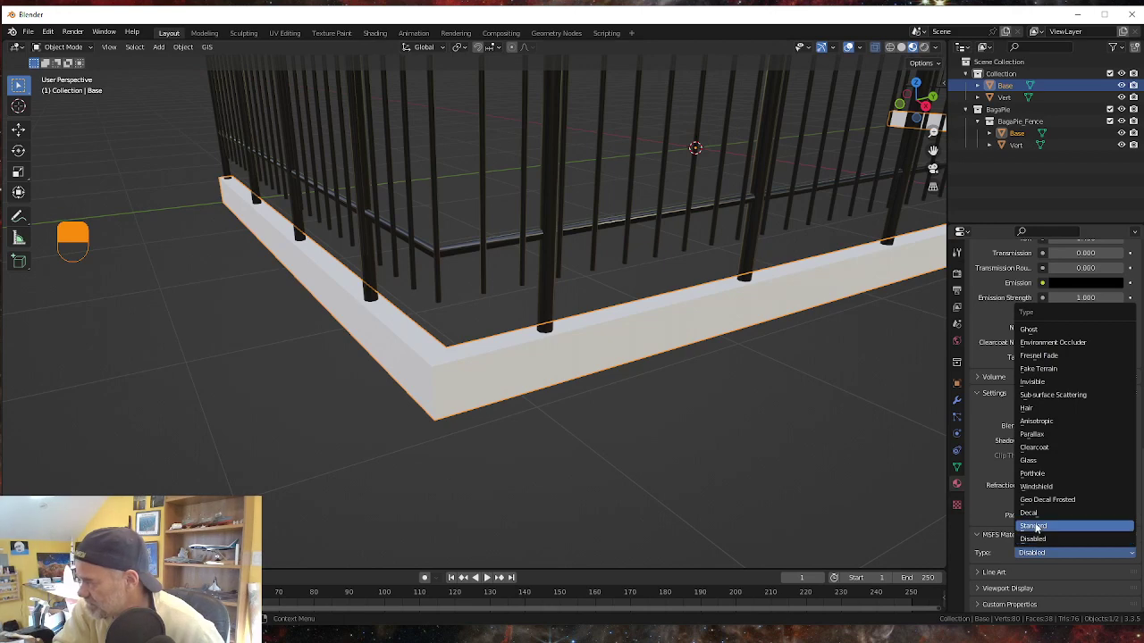
pyautogui.click(1033, 526)
# Load Concrete034_4K_Beige.png from the Concrete034_4K folder as the concrete material's MSFS Base Color texture.
pyautogui.scroll(-5, 1063, 537)
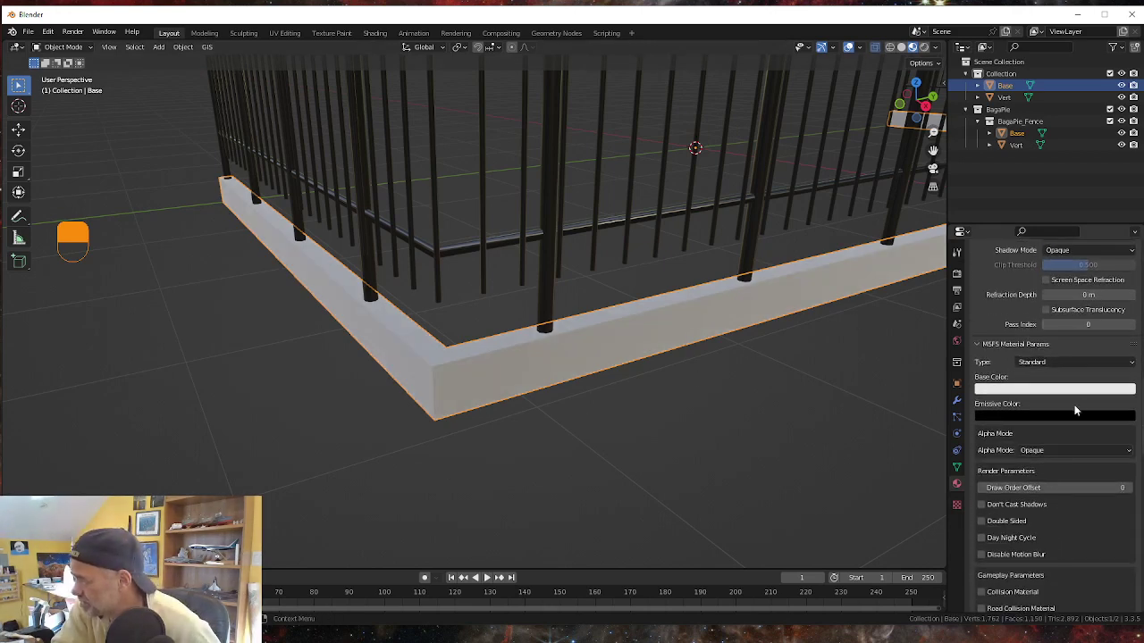
pyautogui.scroll(1, 1108, 500)
pyautogui.scroll(-3, 1113, 503)
pyautogui.scroll(-12, 1112, 503)
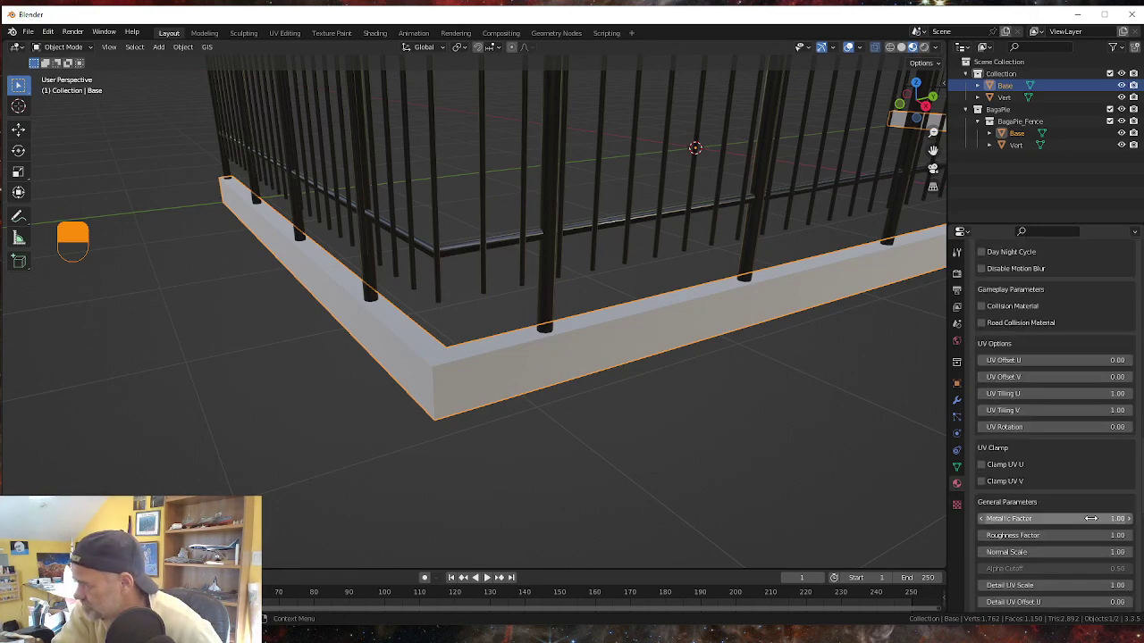
pyautogui.scroll(-1, 1088, 523)
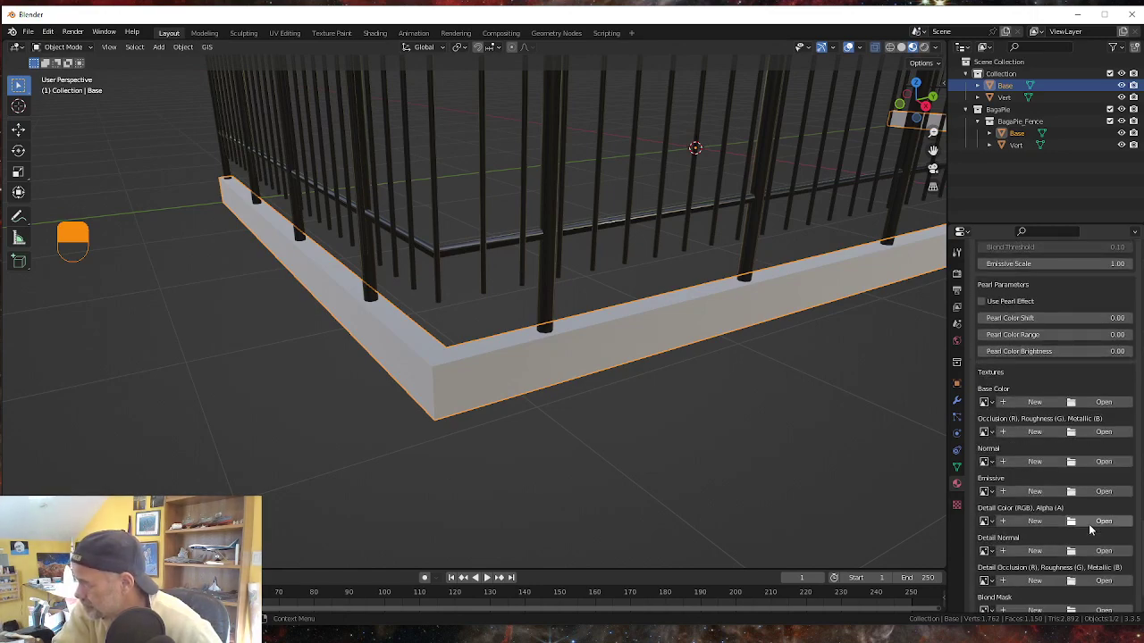
pyautogui.click(1104, 403)
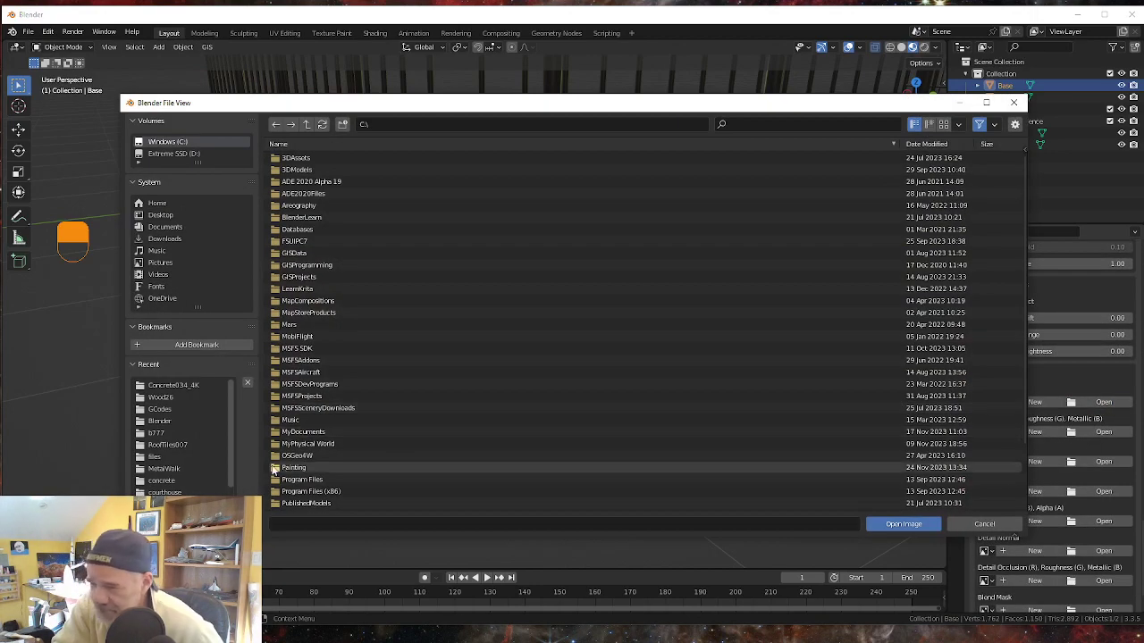
pyautogui.click(181, 385)
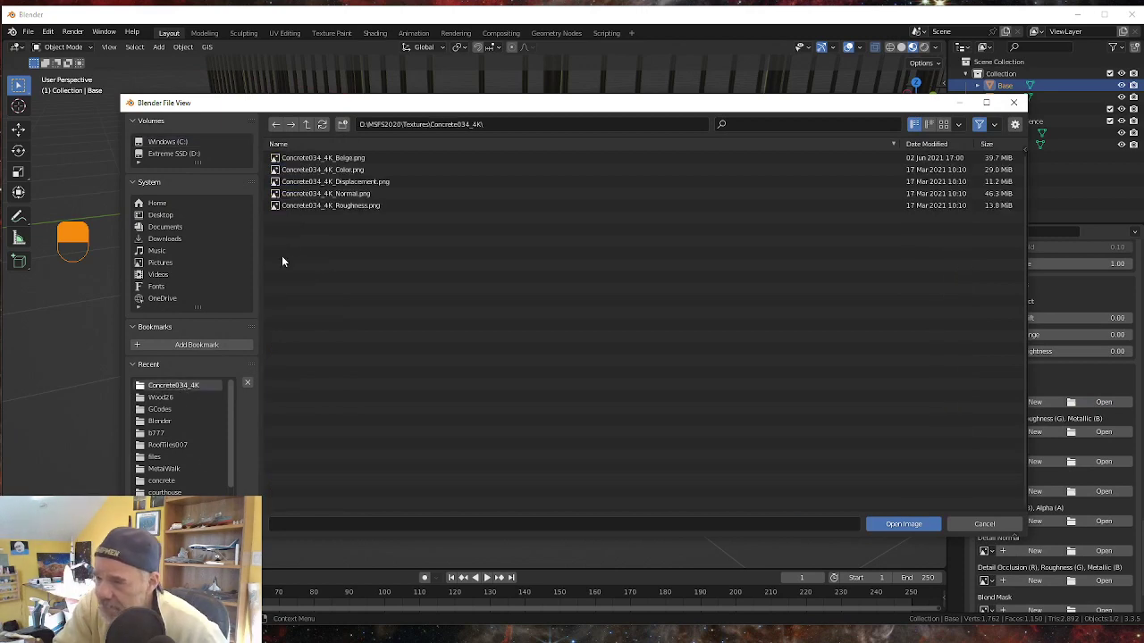
pyautogui.click(337, 159)
pyautogui.click(896, 524)
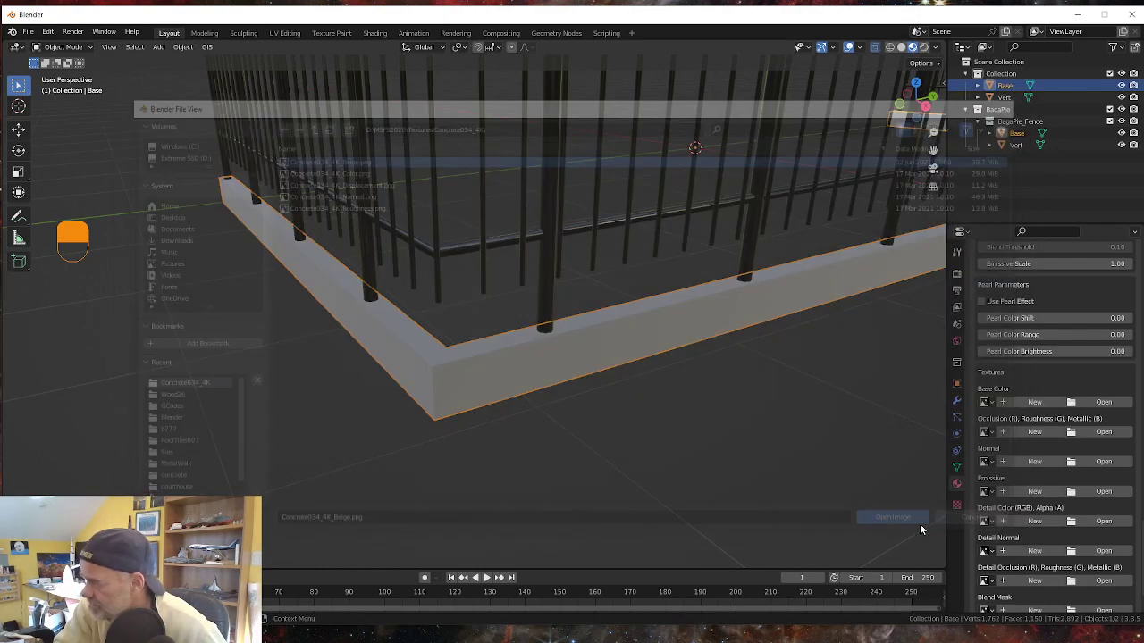
# Load Concrete034_4K_Normal.png as the concrete material's MSFS Normal texture and inspect the textured wall on the fence.
pyautogui.click(1104, 461)
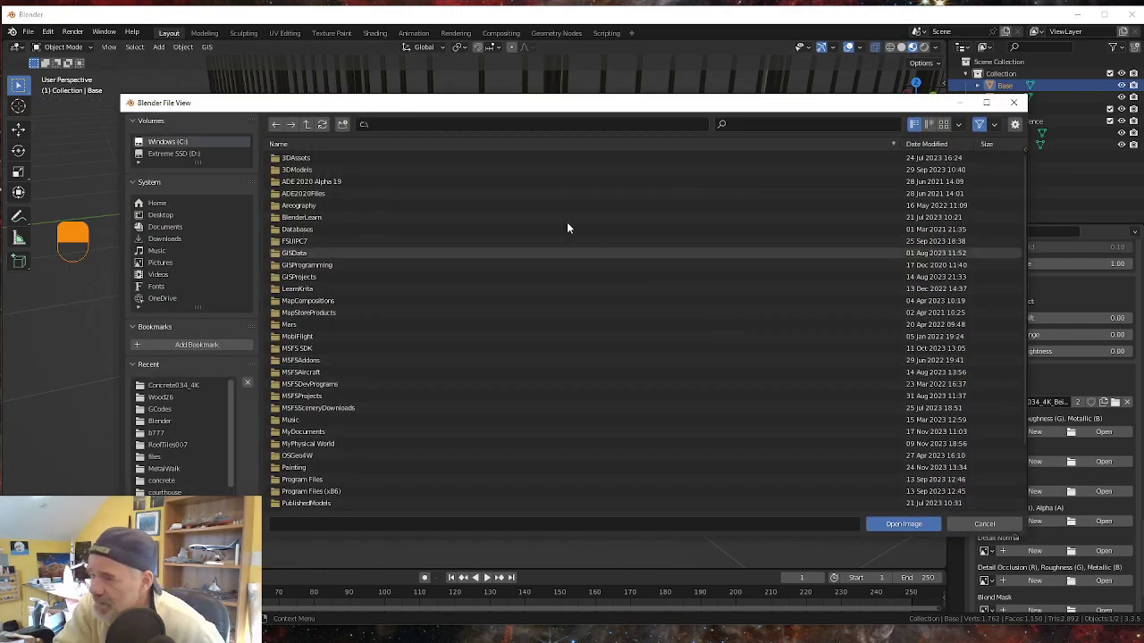
pyautogui.click(164, 388)
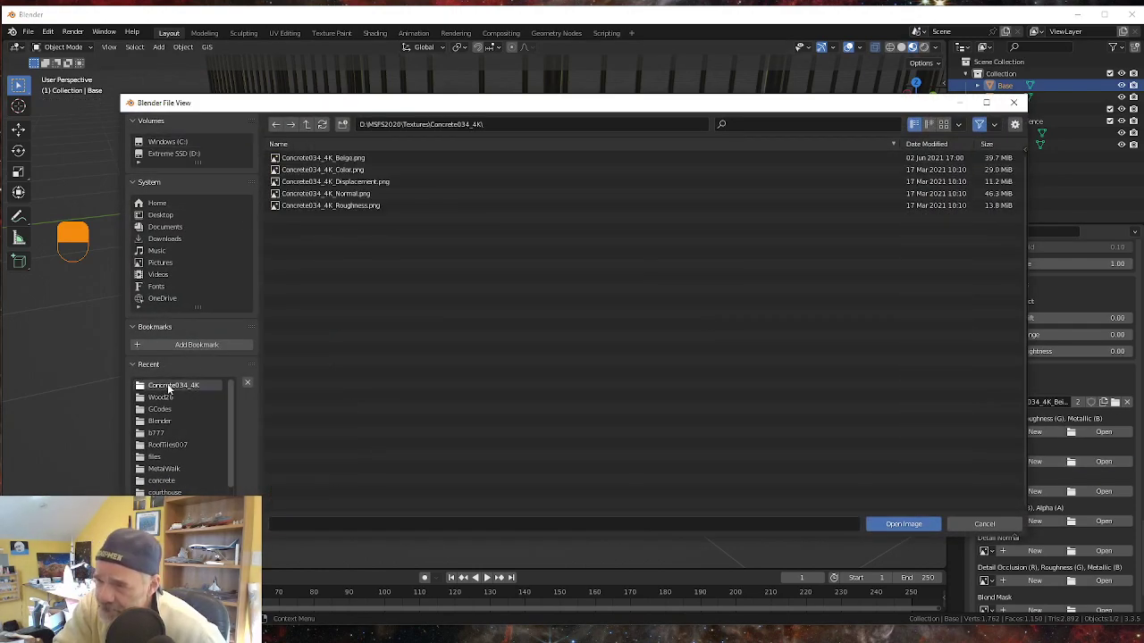
pyautogui.click(339, 195)
pyautogui.click(897, 525)
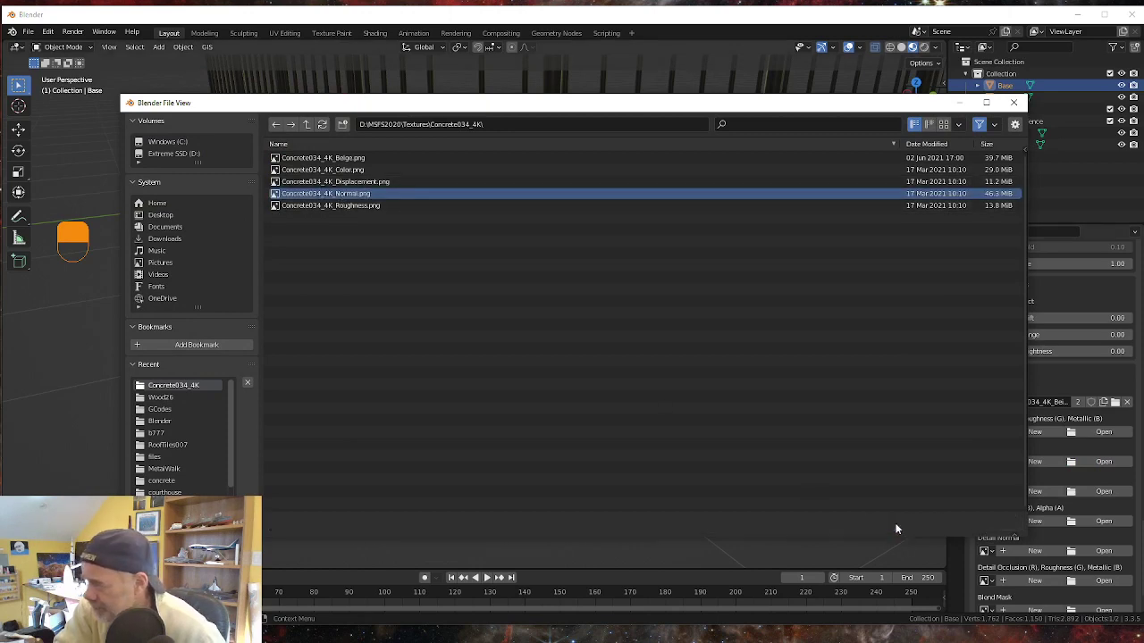
pyautogui.moveTo(507, 443); pyautogui.dragTo(524, 469, button='middle')
pyautogui.scroll(5, 533, 435)
pyautogui.scroll(-5, 543, 429)
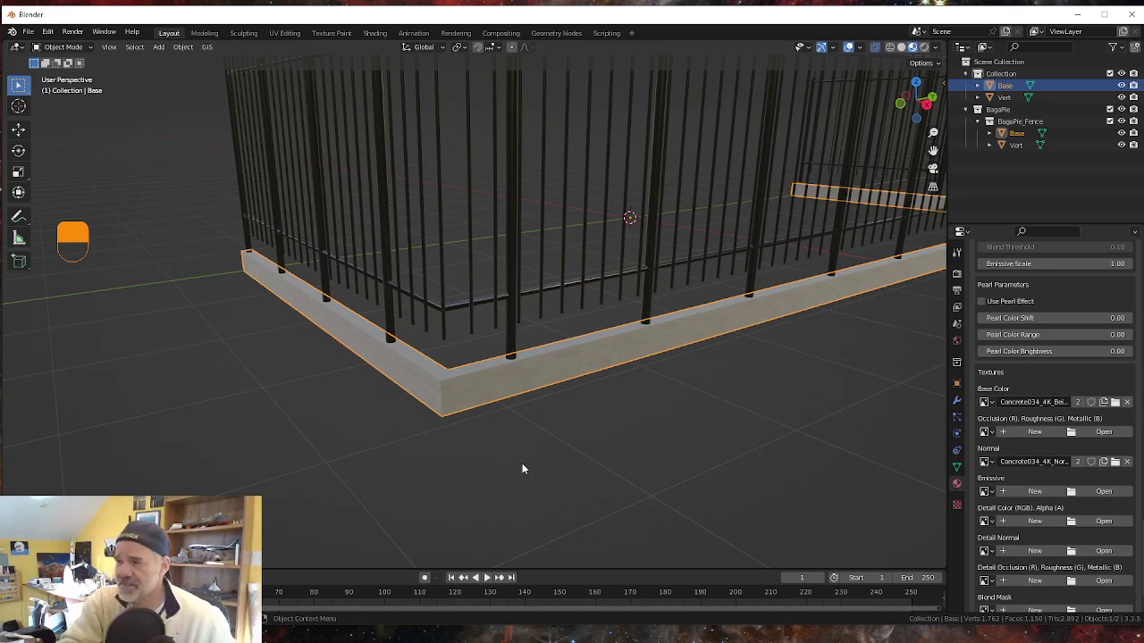
pyautogui.scroll(-5, 516, 462)
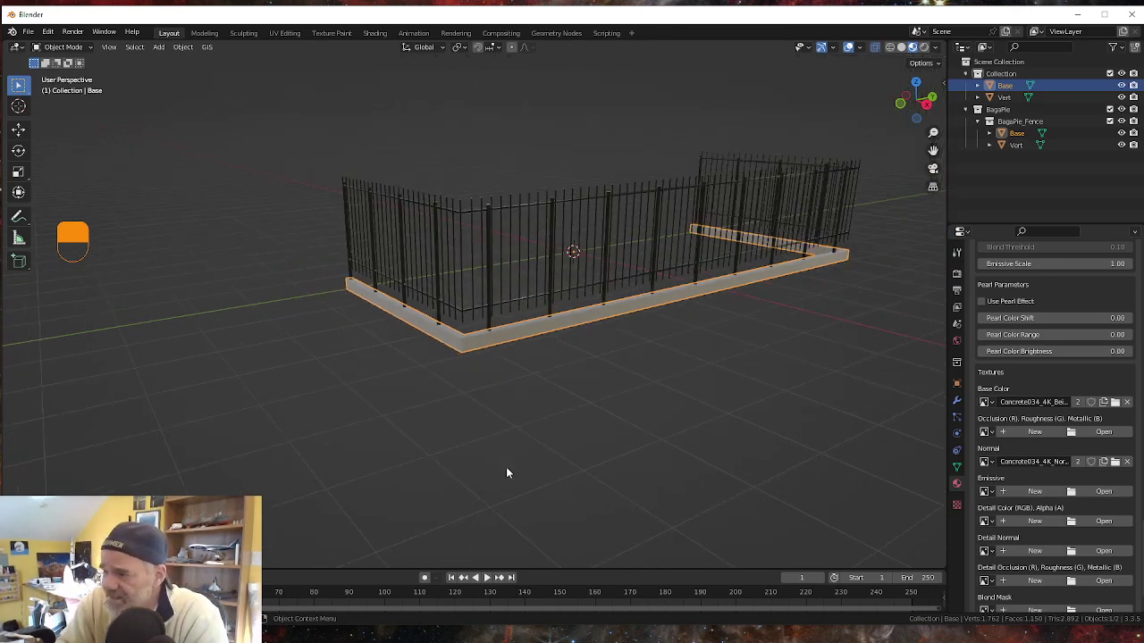